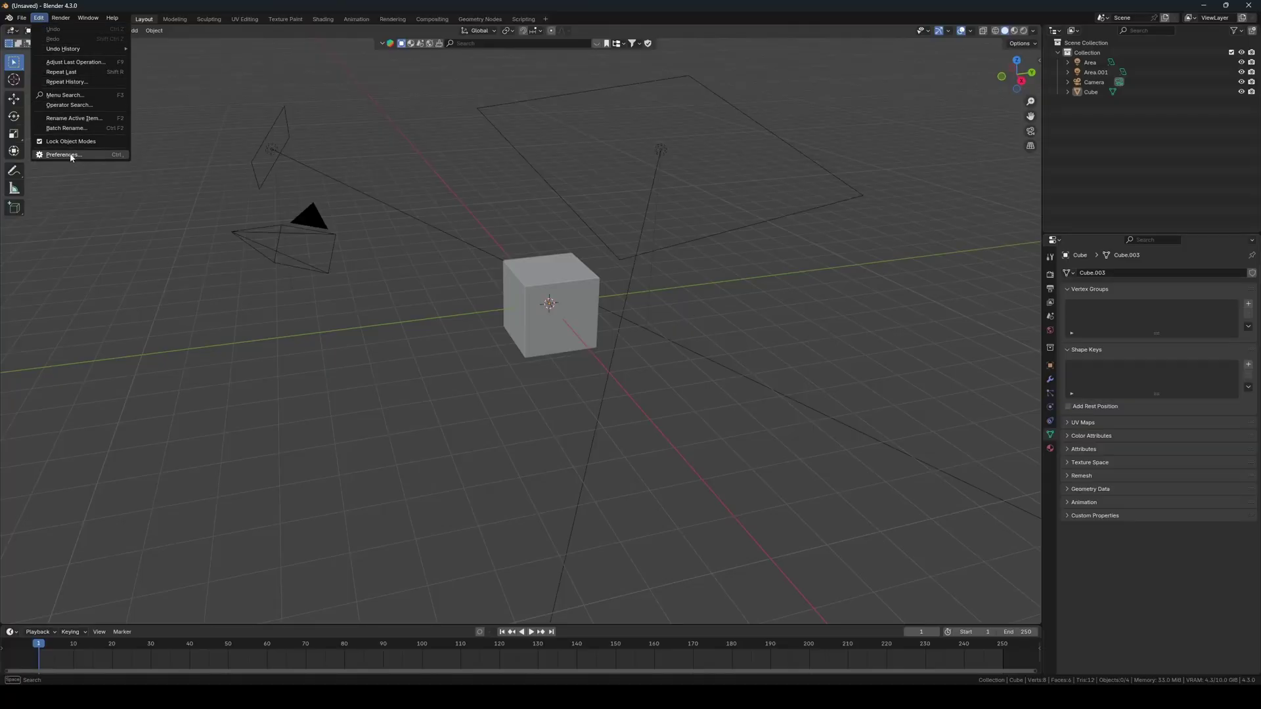
- Select the FlaxFlow1.1.0.zip package for installing an extension from disk in the preferences, and leave the file browser
{"action": "left_click", "coordinate": [66, 154]}
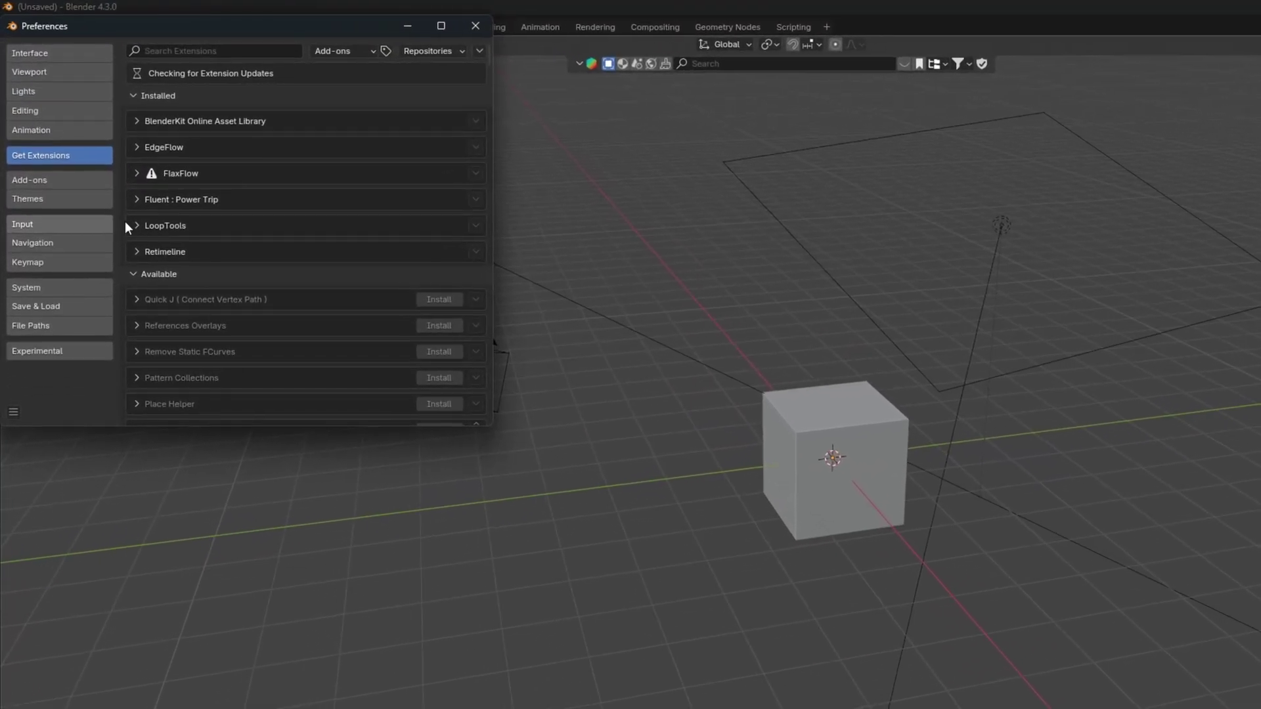
{"action": "left_click", "coordinate": [316, 34]}
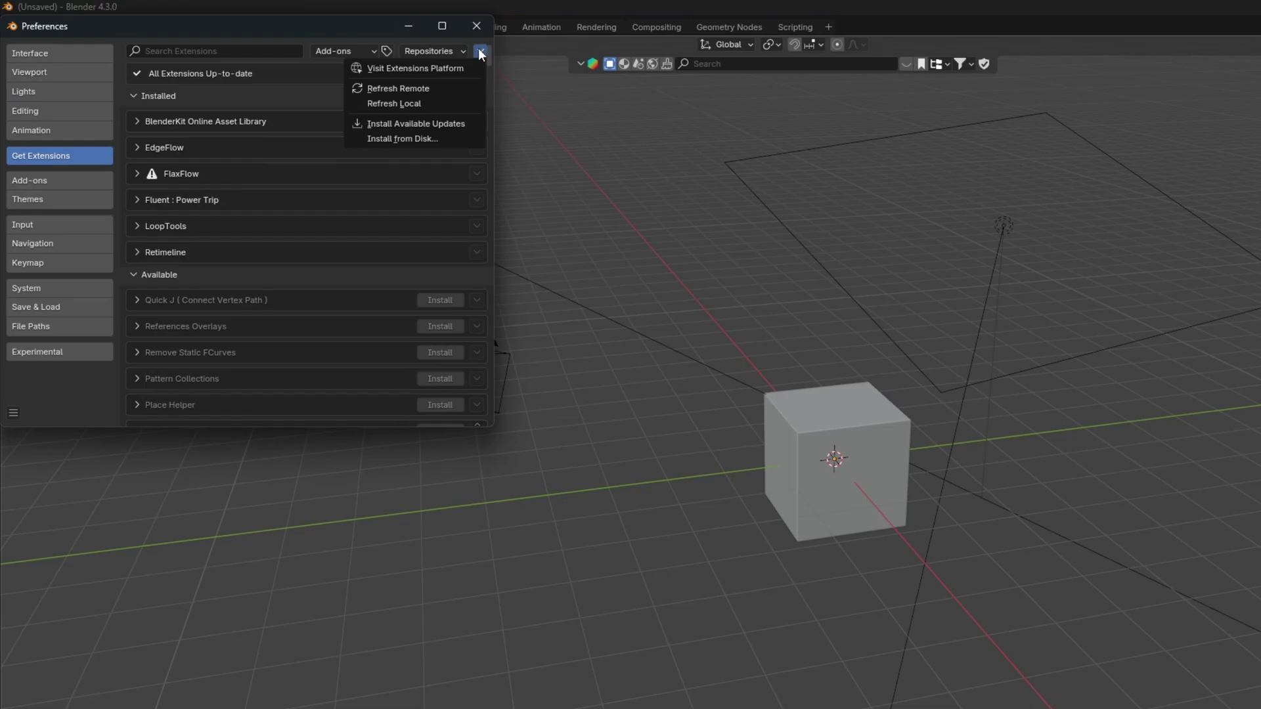
{"action": "left_click", "coordinate": [402, 138]}
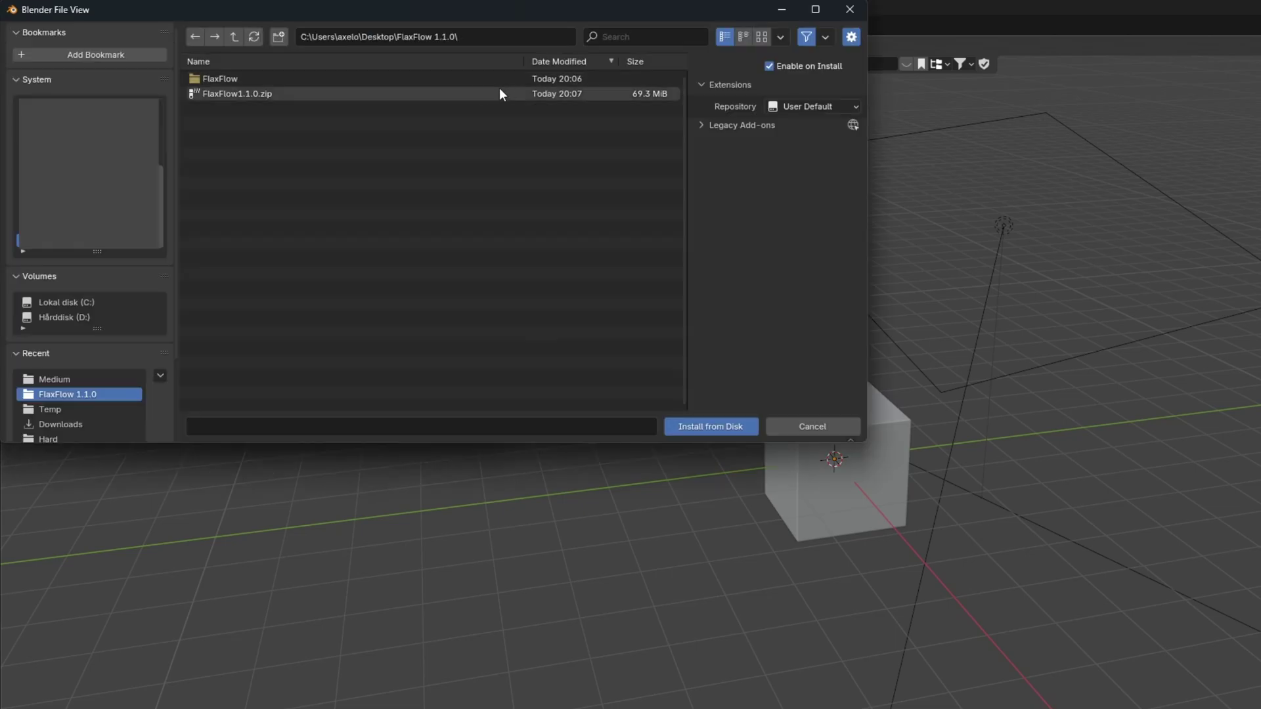
{"action": "left_click", "coordinate": [404, 95]}
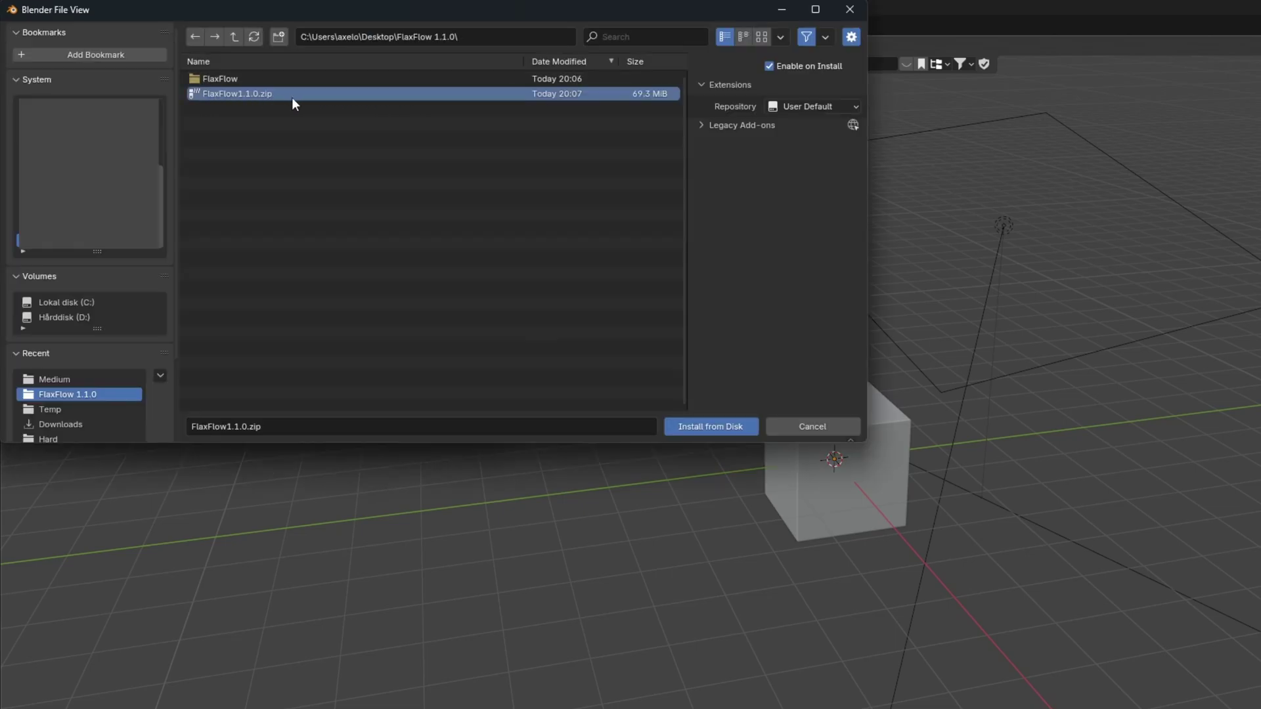
{"action": "left_click", "coordinate": [848, 10]}
- Examine the FlaxFlow extension's details and policy warnings at full width, and close the preferences
{"action": "left_click", "coordinate": [138, 152]}
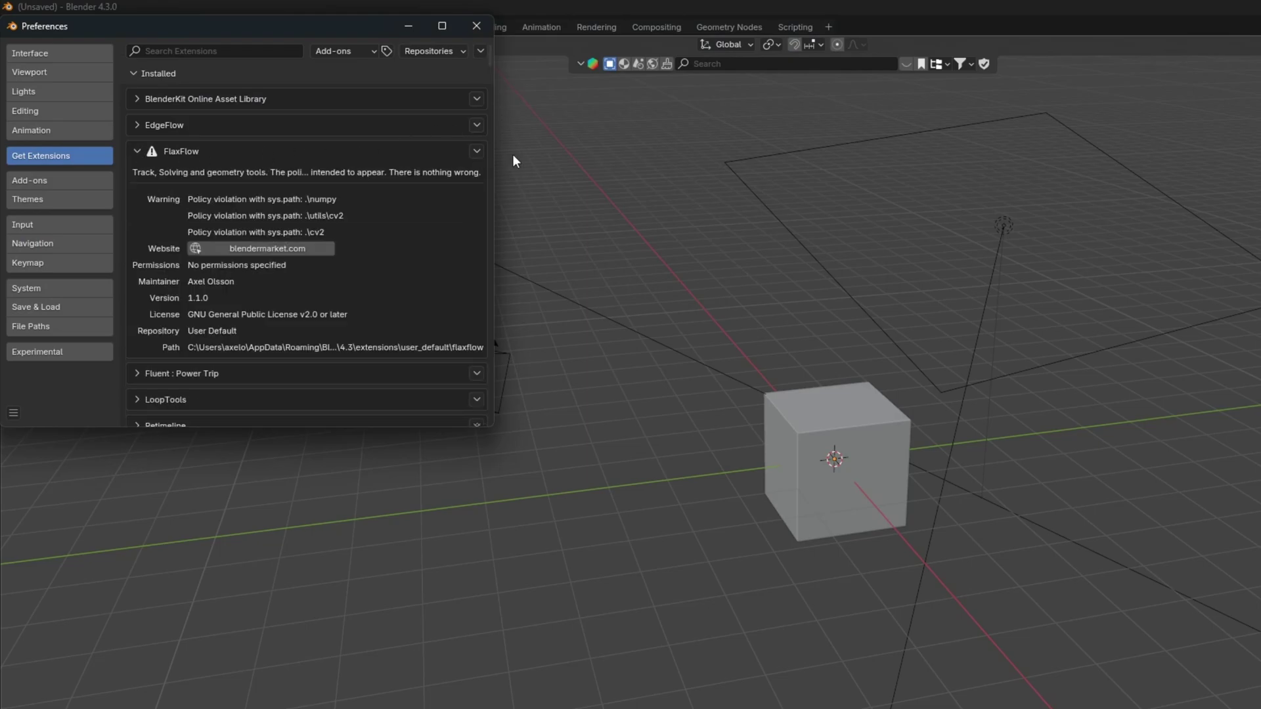
{"action": "left_click_drag", "start_coordinate": [496, 147], "coordinate": [697, 150]}
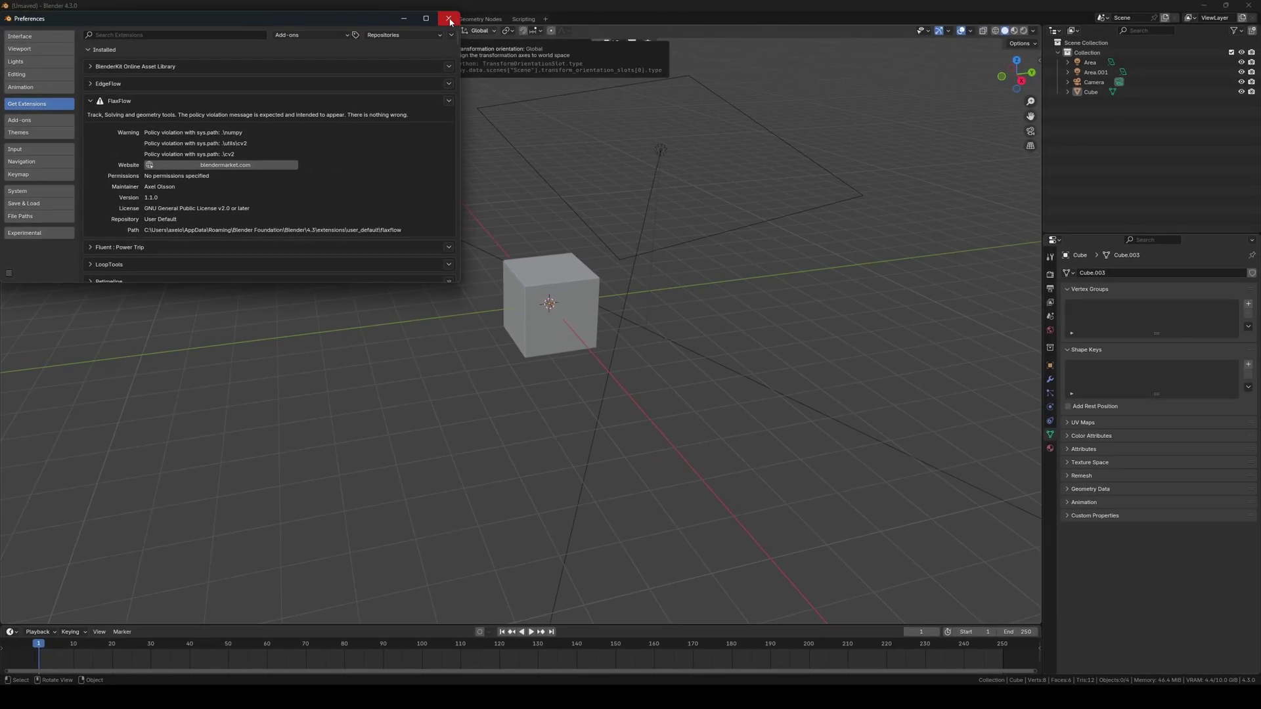
{"action": "left_click", "coordinate": [449, 19]}
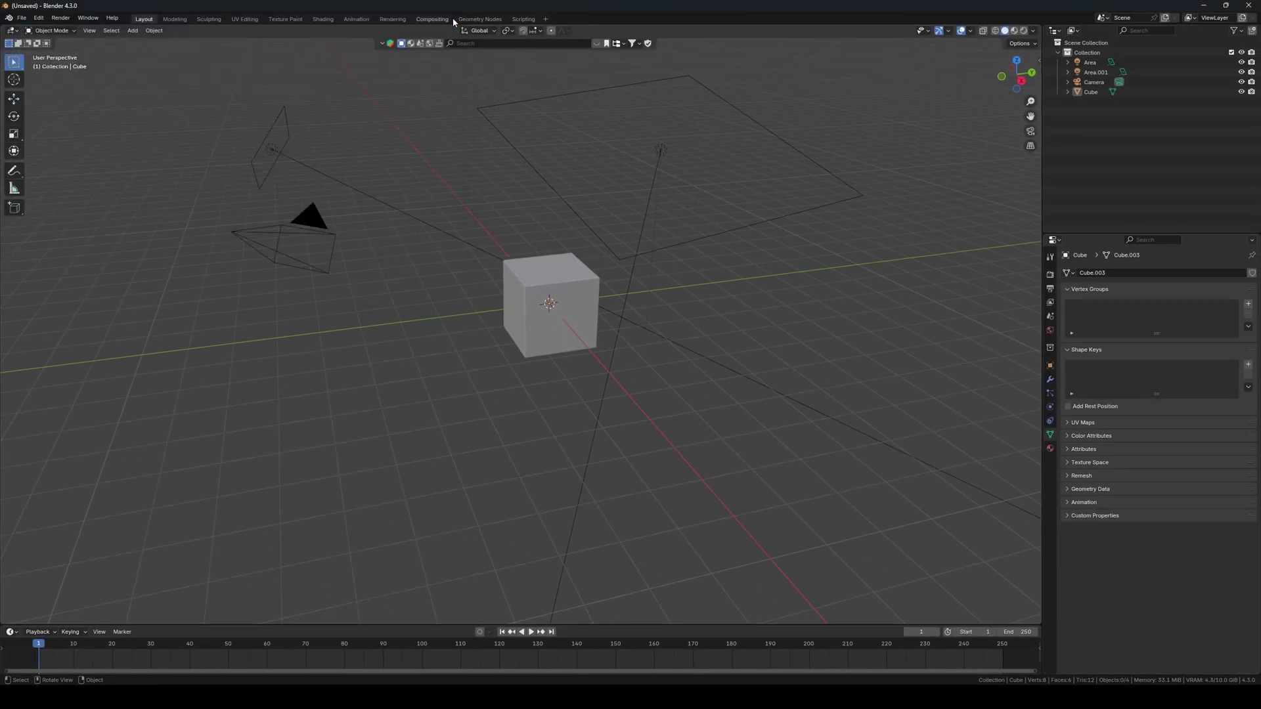
- Add the VFX Motion Tracking workspace to the project
{"action": "left_click", "coordinate": [545, 19]}
{"action": "mouse_move", "coordinate": [525, 63]}
{"action": "left_click", "coordinate": [619, 86]}
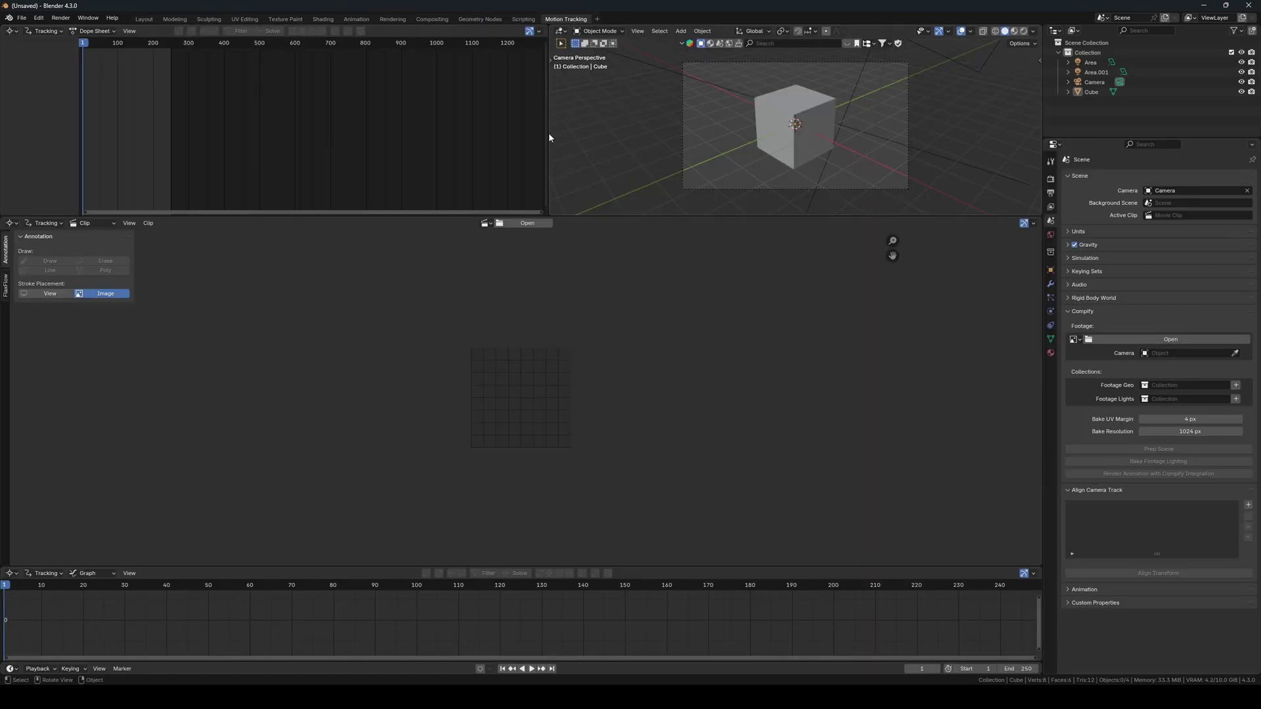
- Load all PNG frames of the easy sequence from D:\tracking videos test\Easy as the movie clip
{"action": "left_click", "coordinate": [528, 223]}
{"action": "double_click", "coordinate": [937, 198]}
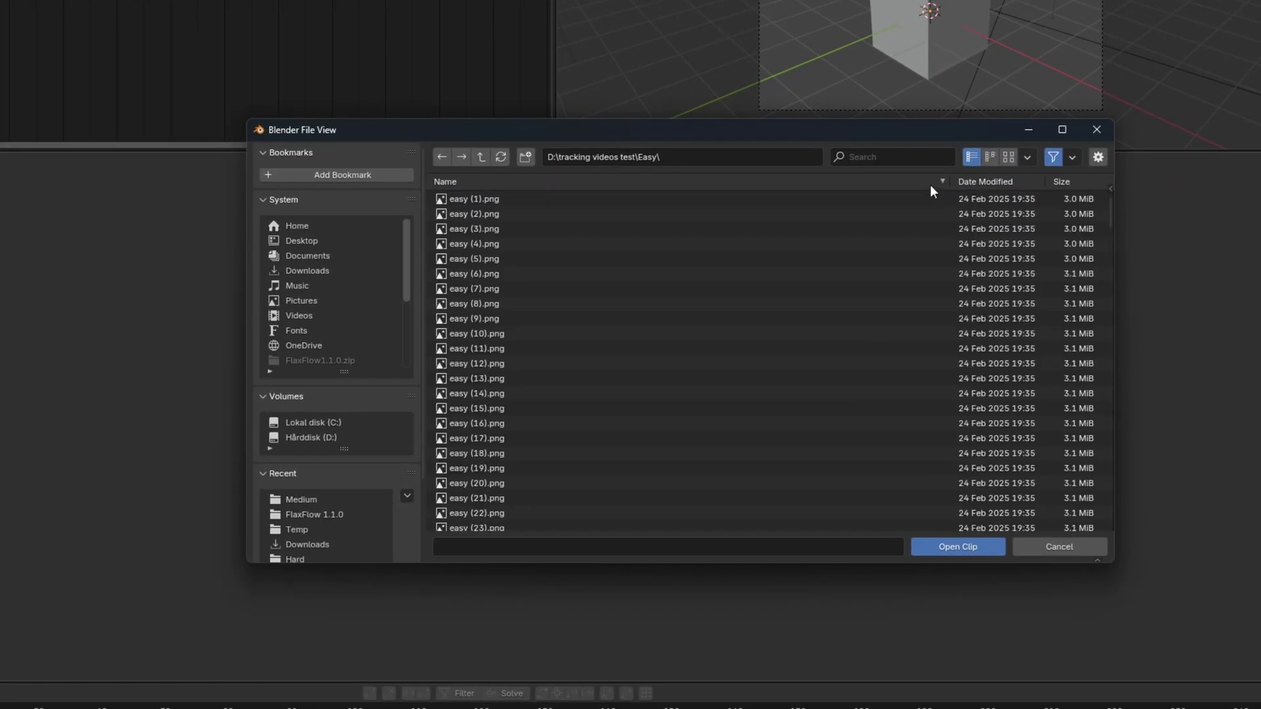
{"action": "key", "text": "a"}
{"action": "left_click", "coordinate": [986, 549]}
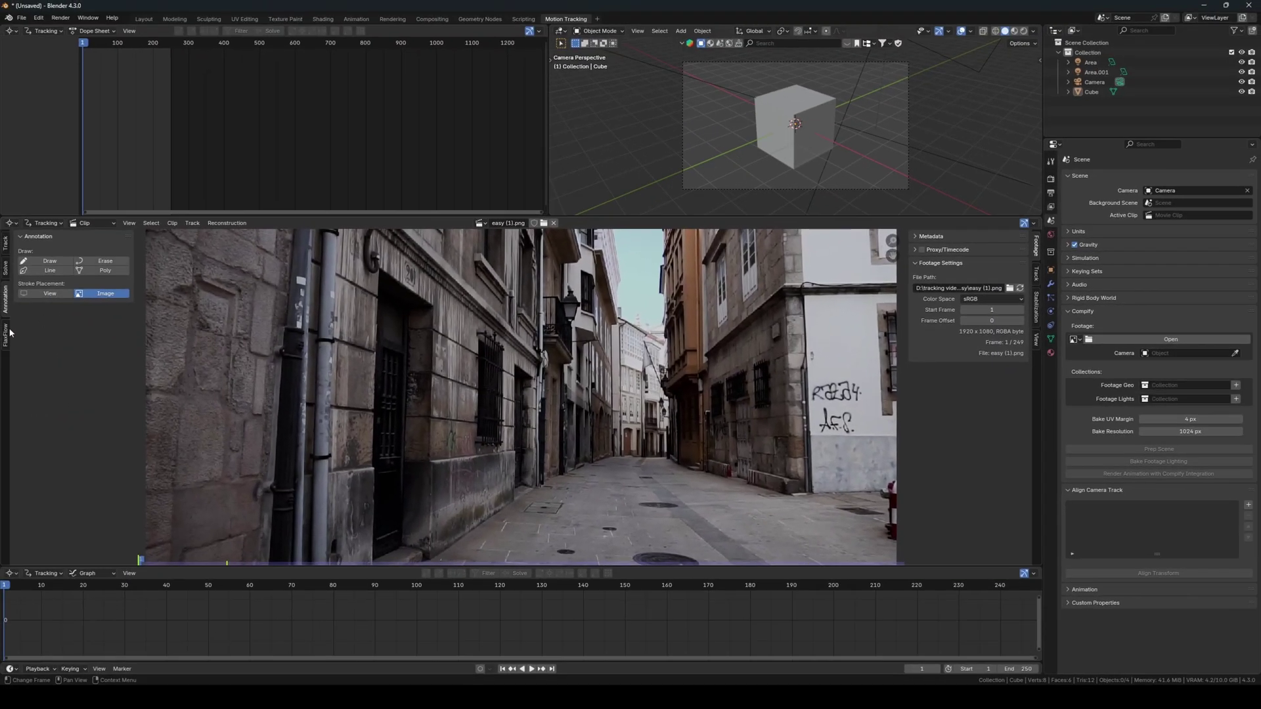
- In FlaxFlow, use the current footage, match the scene frames, apply the recommended settings and prefetch the clip
{"action": "left_click", "coordinate": [7, 334]}
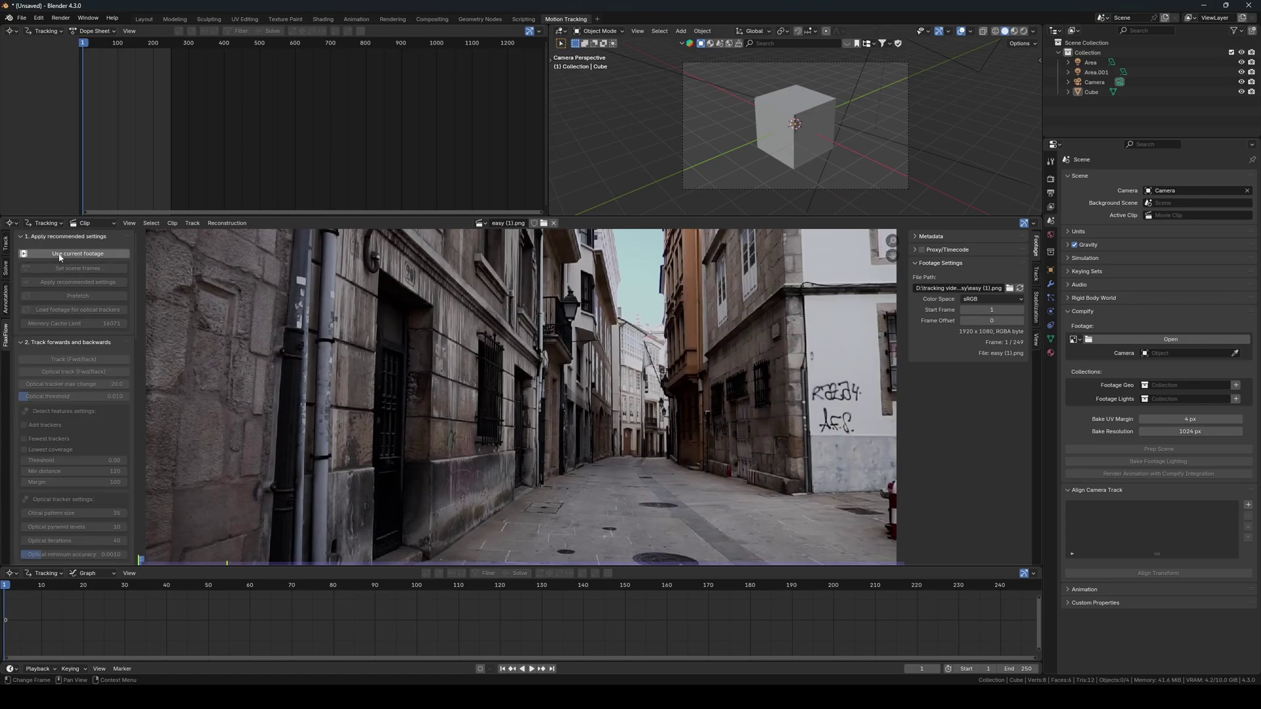
{"action": "left_click", "coordinate": [59, 258]}
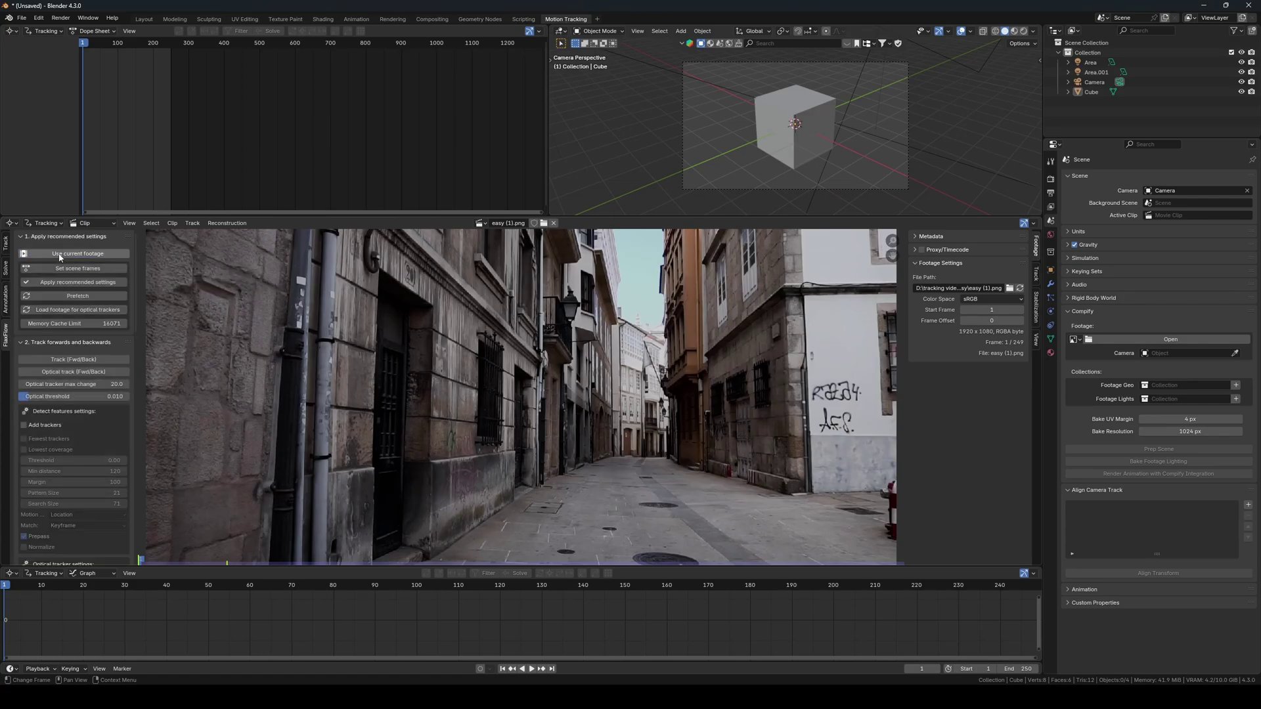
{"action": "left_click", "coordinate": [64, 268]}
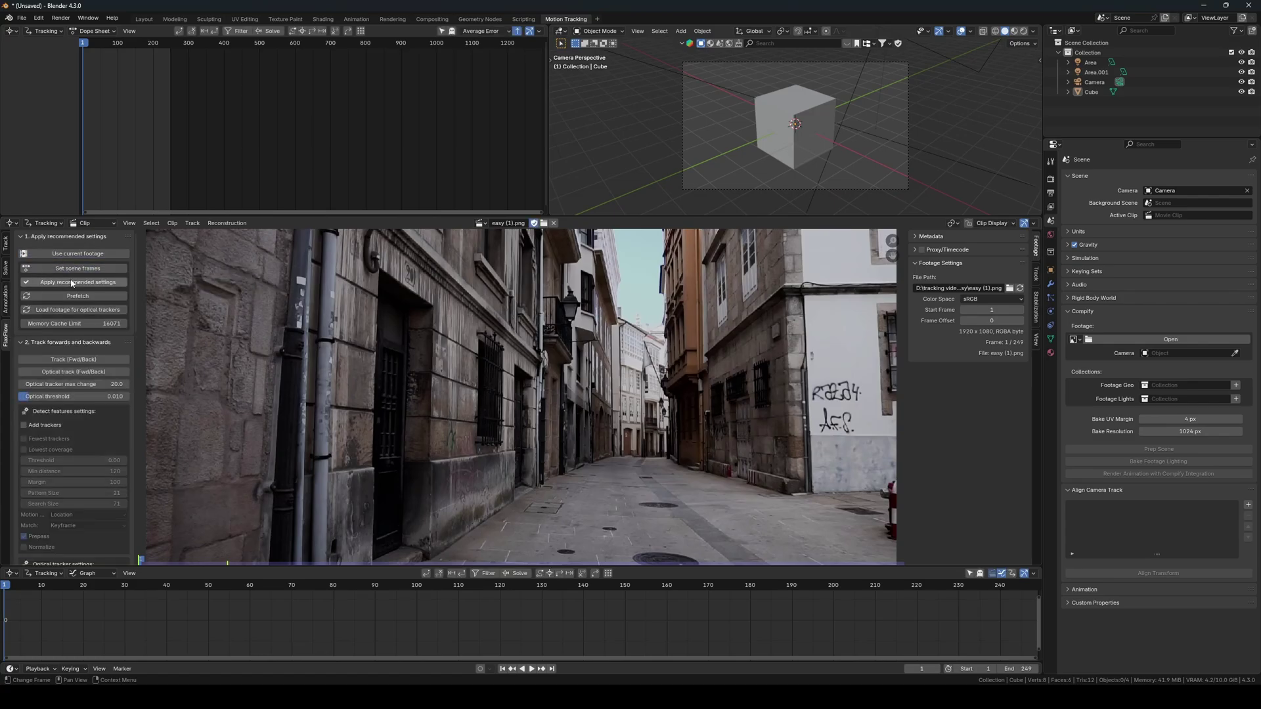
{"action": "left_click", "coordinate": [72, 284]}
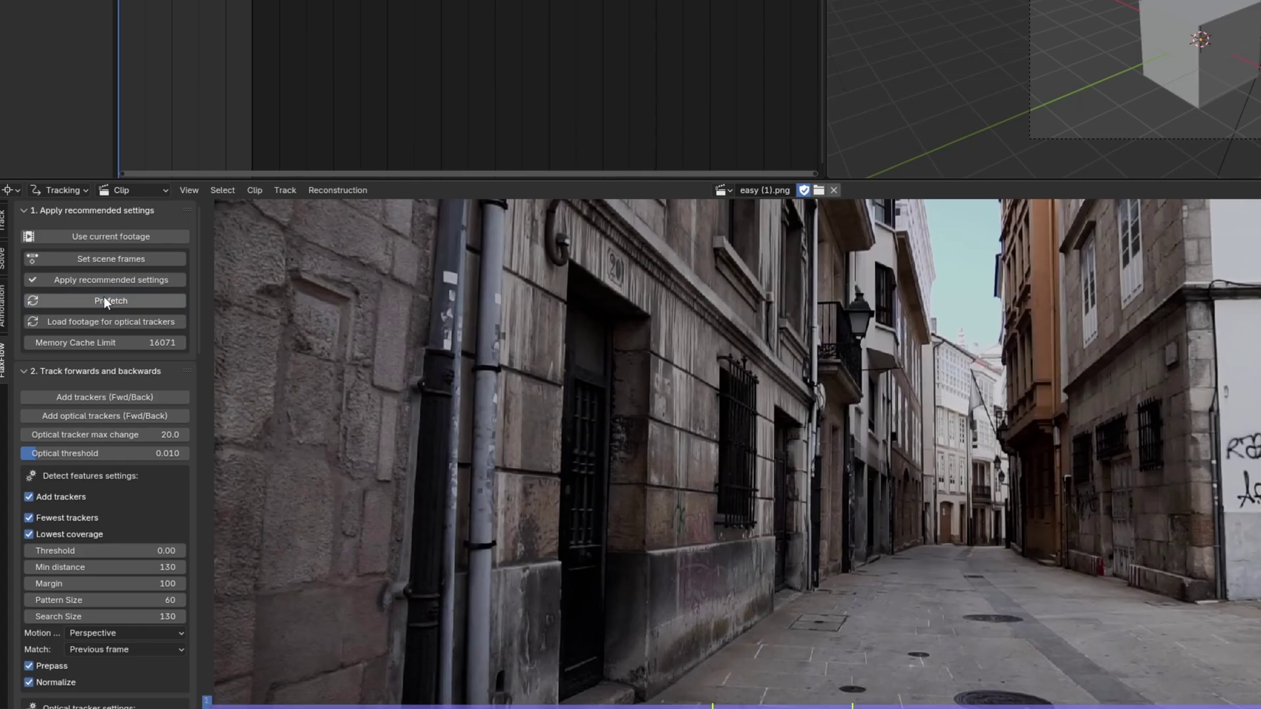
{"action": "left_click", "coordinate": [104, 301]}
{"action": "scroll", "coordinate": [391, 353], "scroll_direction": "down", "scroll_amount": 3}
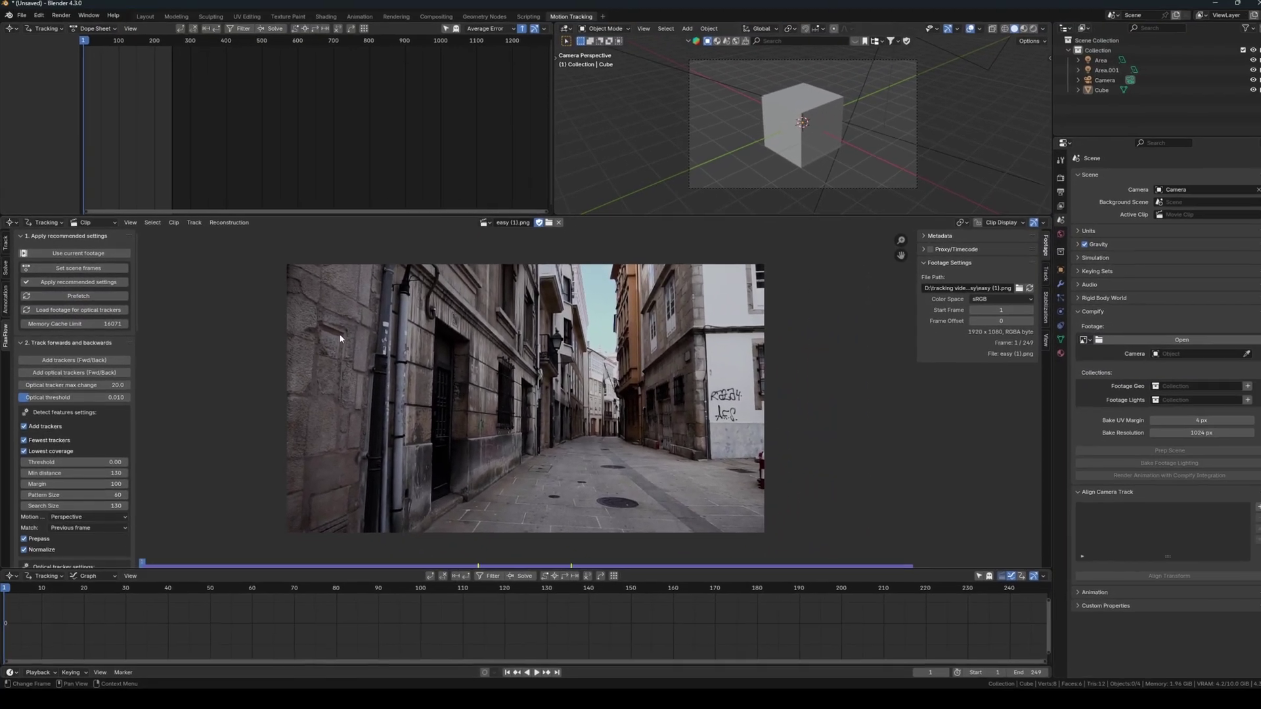
{"action": "scroll", "coordinate": [224, 330], "scroll_direction": "up", "scroll_amount": 1}
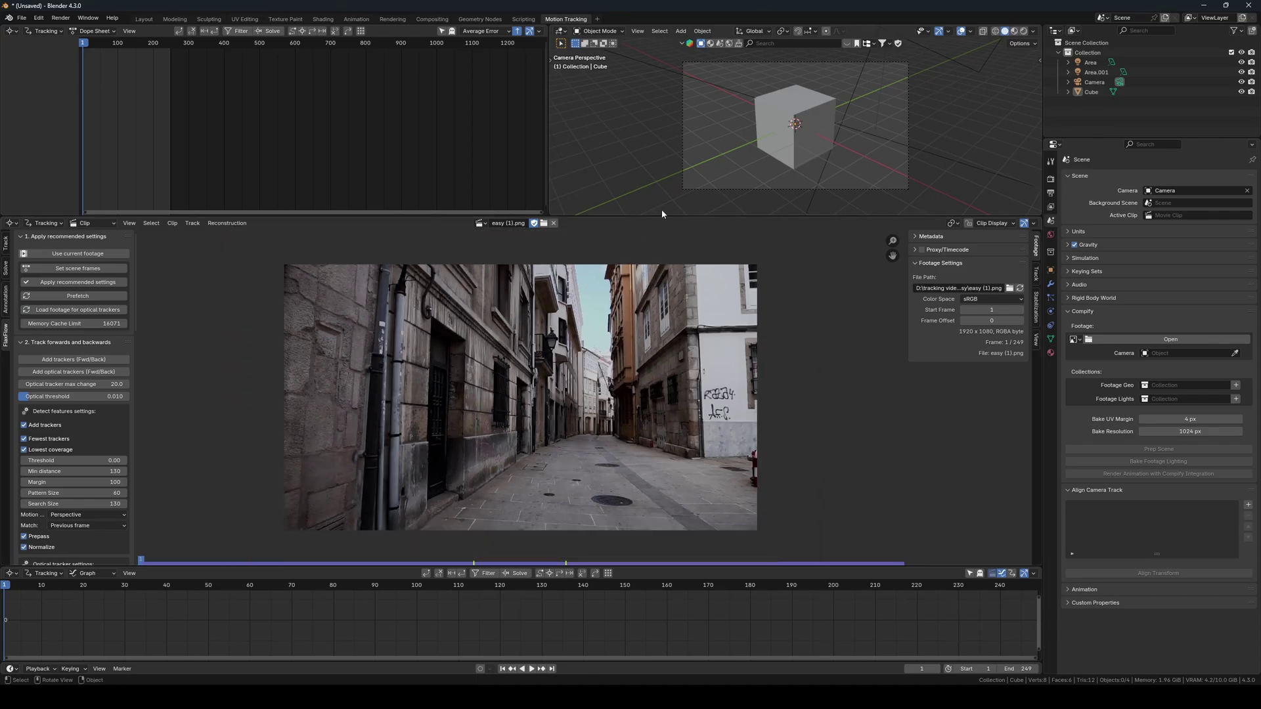
- Turn off Lowest coverage in the enlarged clip editor and add optical trackers forwards and backwards from frames 1 and 132
{"action": "left_click_drag", "start_coordinate": [659, 217], "coordinate": [647, 97]}
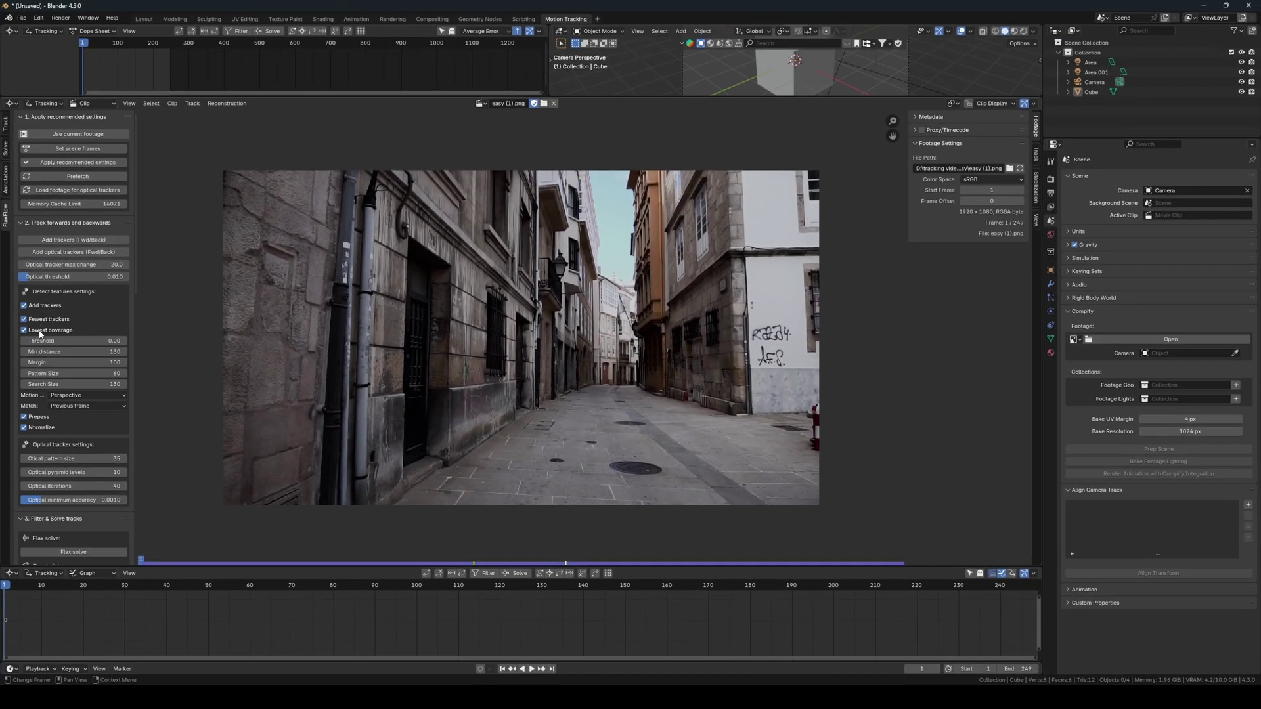
{"action": "left_click", "coordinate": [40, 331]}
{"action": "left_click", "coordinate": [550, 573]}
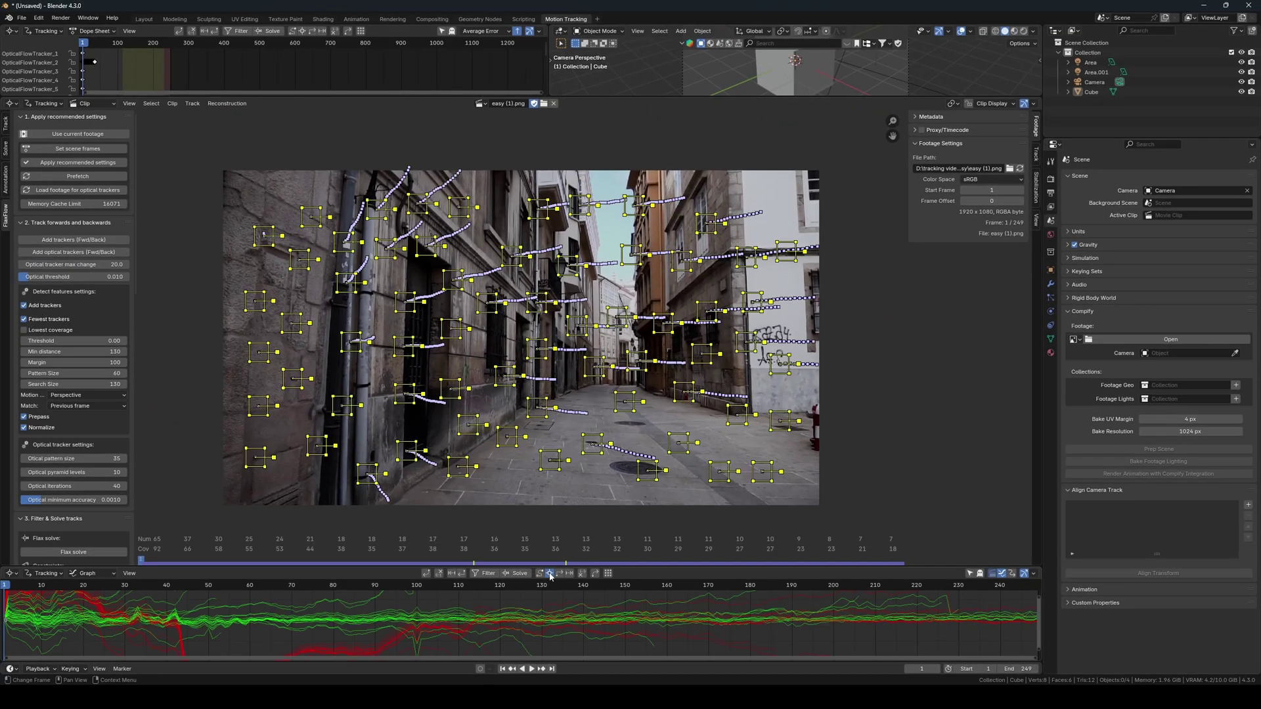
{"action": "left_click", "coordinate": [549, 574]}
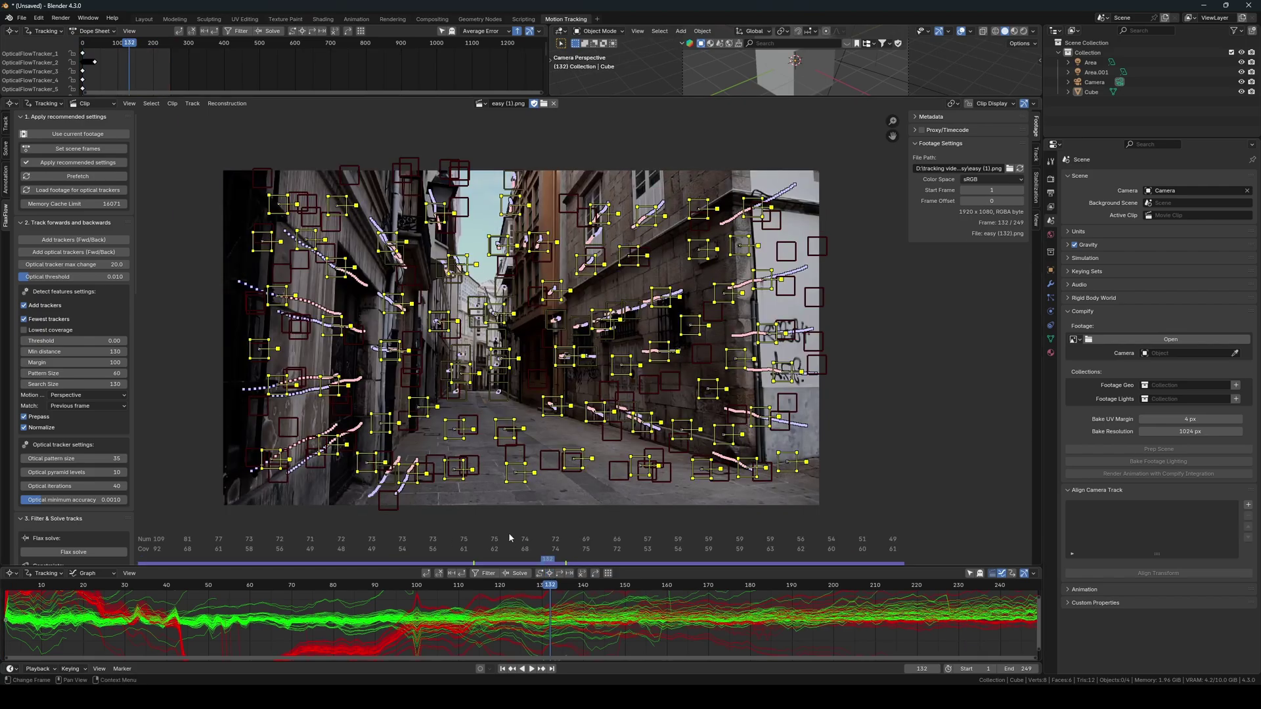
- Run a Flax solve on the tracks and filter out the poor trackers
{"action": "key", "text": "alt+a"}
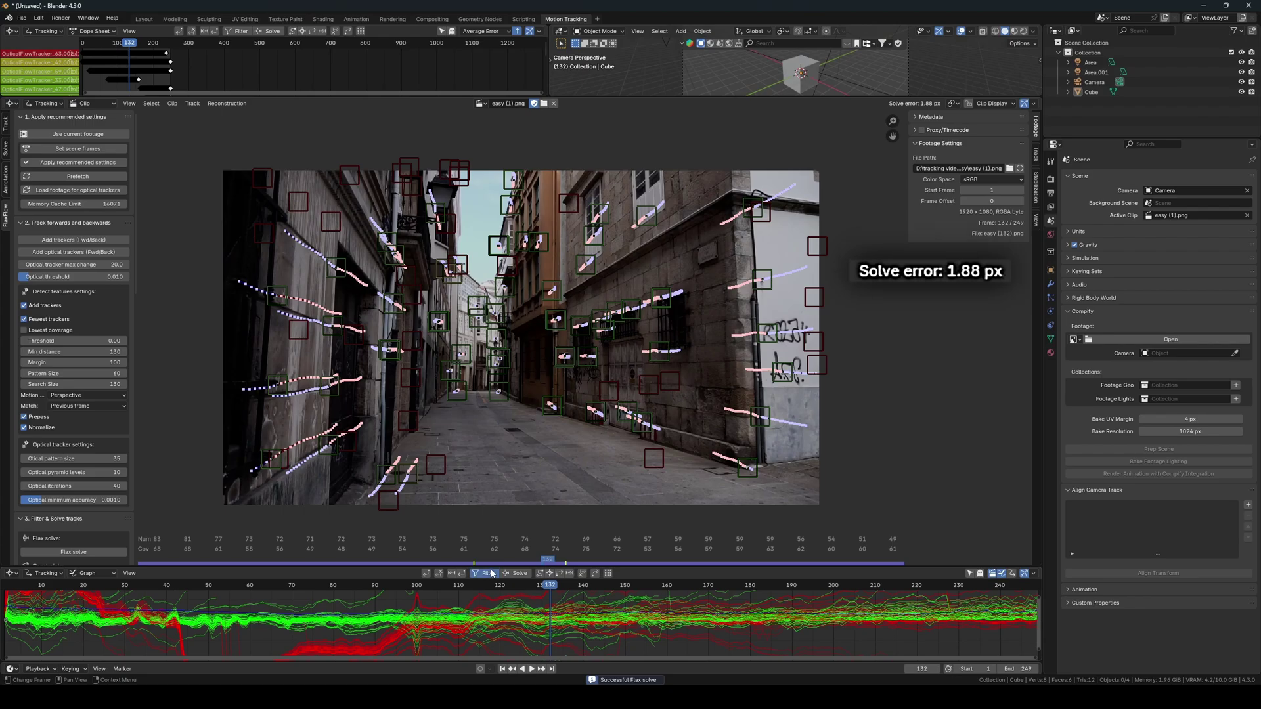
{"action": "left_click", "coordinate": [491, 573]}
{"action": "left_click", "coordinate": [491, 574]}
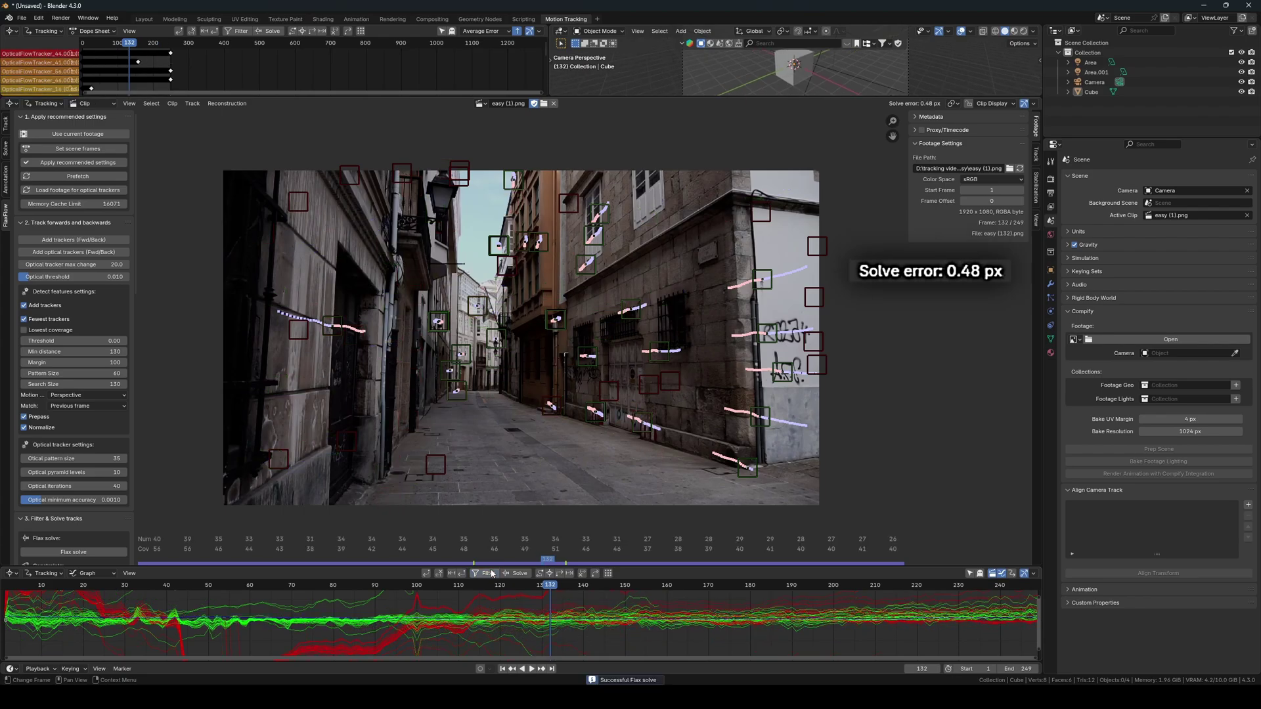
- At frame 103, place one manual tracker by the building wall's base and one on the open street, and turn off Add trackers
{"action": "left_click_drag", "start_coordinate": [549, 585], "coordinate": [429, 576]}
{"action": "scroll", "coordinate": [550, 480], "scroll_direction": "up", "scroll_amount": 8}
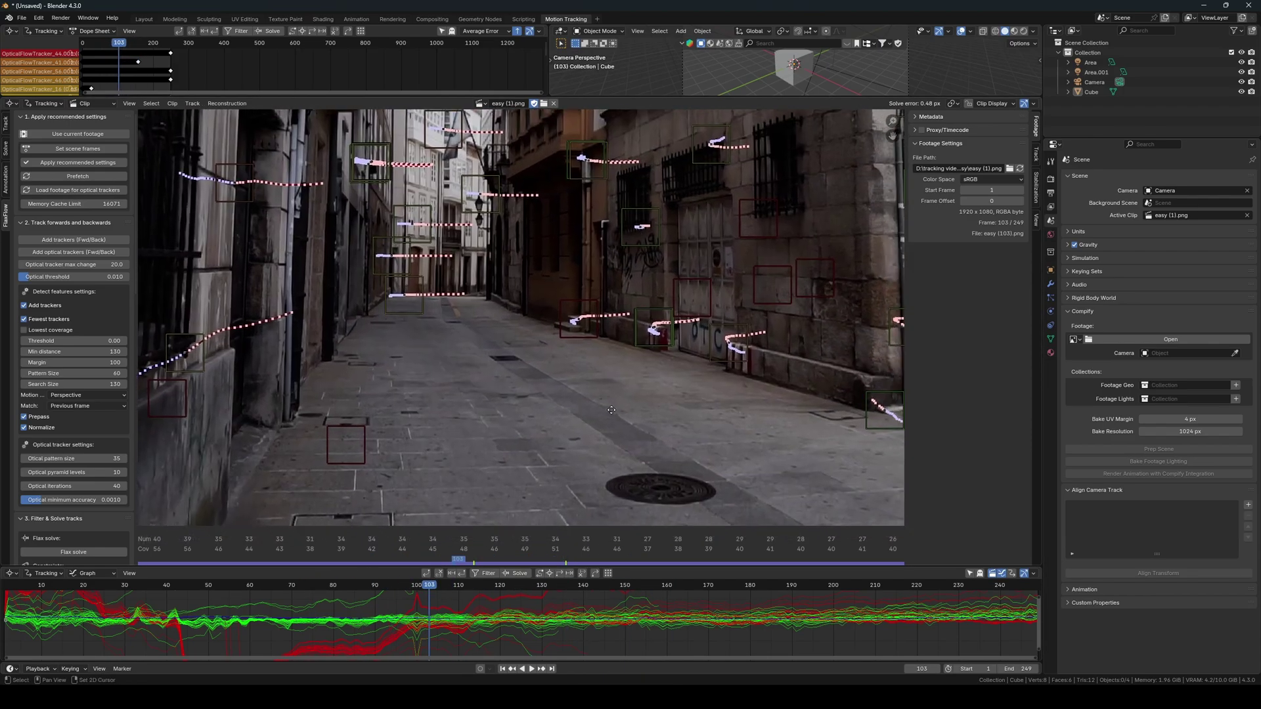
{"action": "left_click", "coordinate": [633, 374], "text": "ctrl"}
{"action": "scroll", "coordinate": [483, 293], "scroll_direction": "down", "scroll_amount": 3}
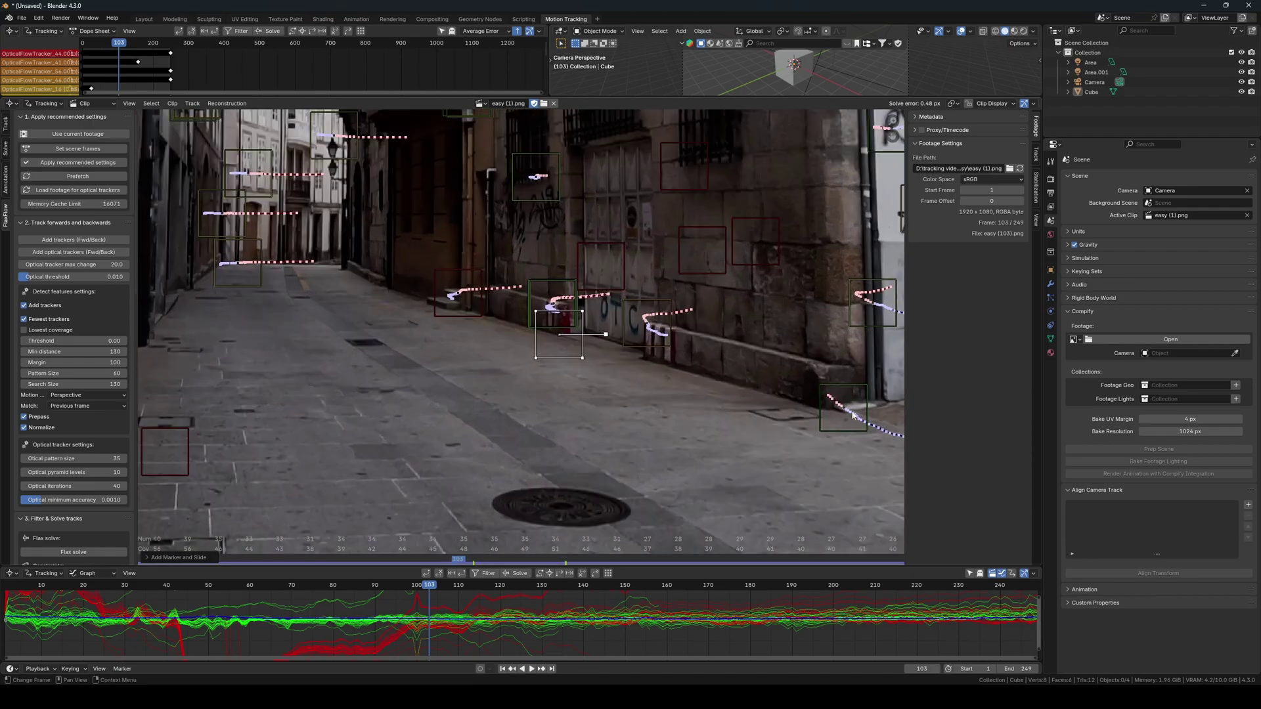
{"action": "middle_click_drag", "start_coordinate": [483, 293], "coordinate": [645, 282]}
{"action": "left_click", "coordinate": [464, 406], "text": "ctrl"}
{"action": "left_click", "coordinate": [23, 305]}
- Set the optical threshold to 0 and optical tracker max change to 100, and optical-track the open street marker from frame 103
{"action": "middle_click_drag", "start_coordinate": [659, 479], "coordinate": [507, 484]}
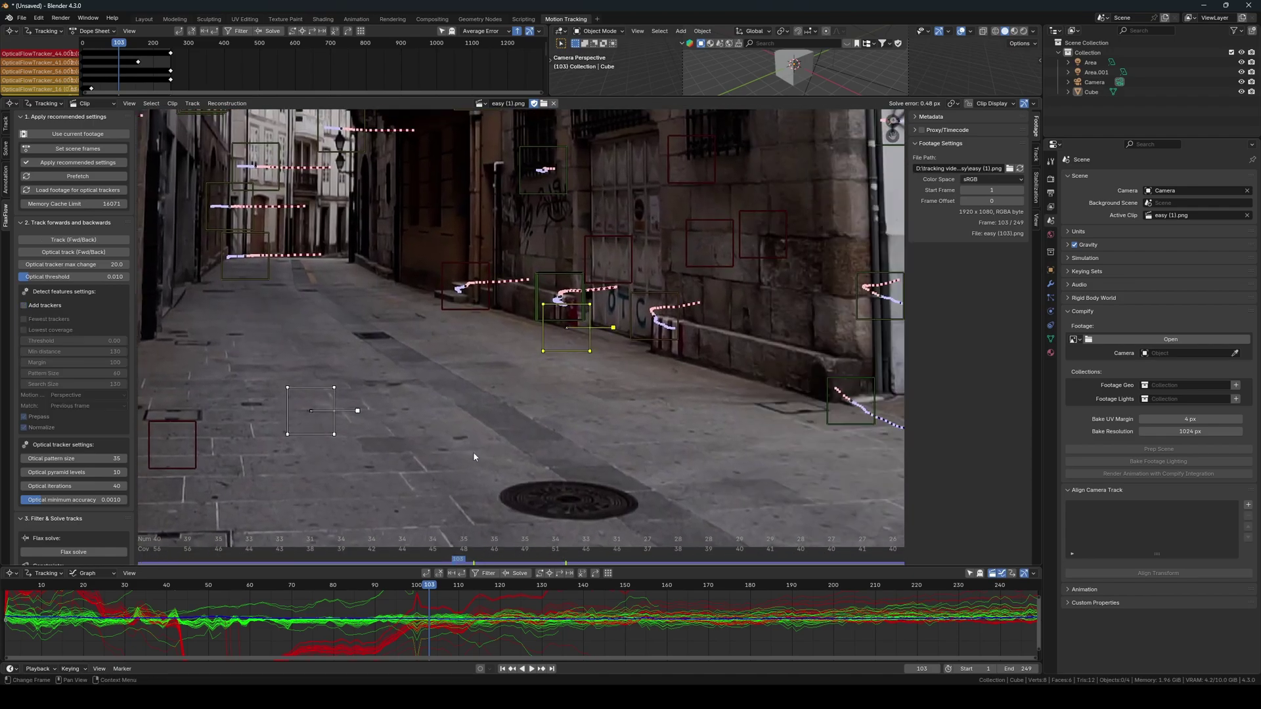
{"action": "left_click", "coordinate": [312, 411]}
{"action": "middle_click_drag", "start_coordinate": [339, 365], "coordinate": [525, 342]}
{"action": "scroll", "coordinate": [525, 341], "scroll_direction": "up", "scroll_amount": 4}
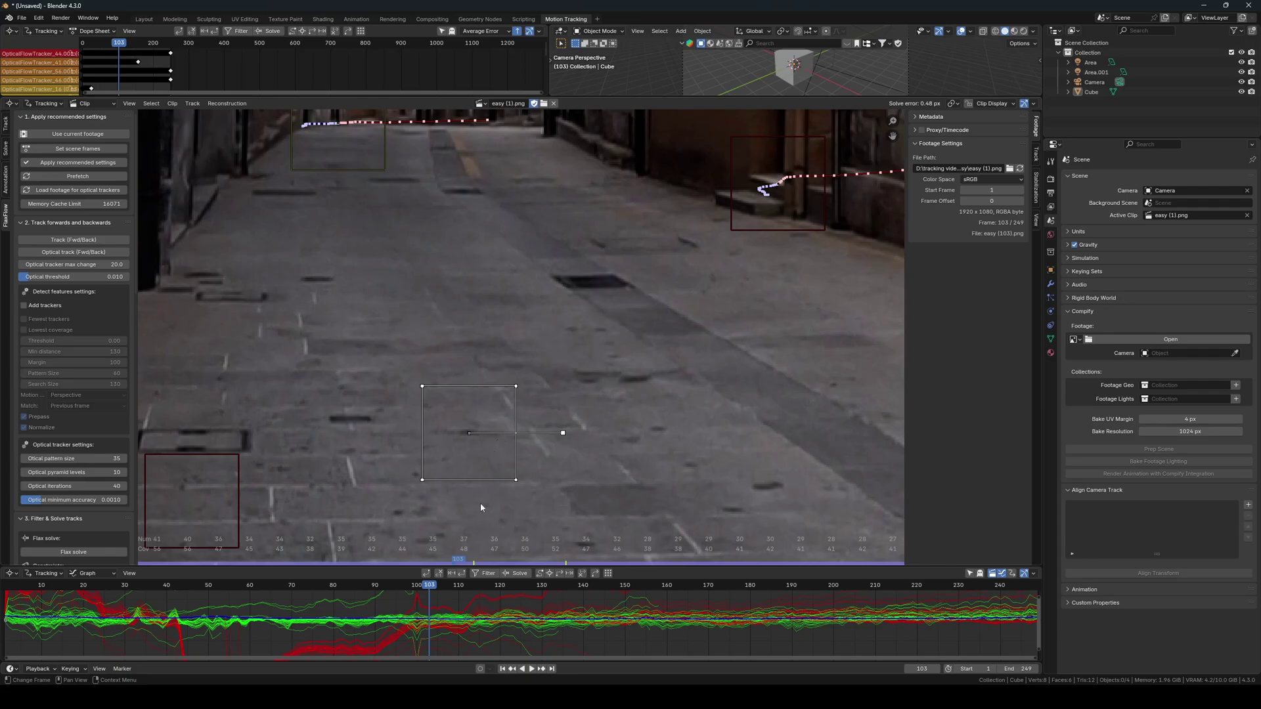
{"action": "left_click", "coordinate": [431, 585]}
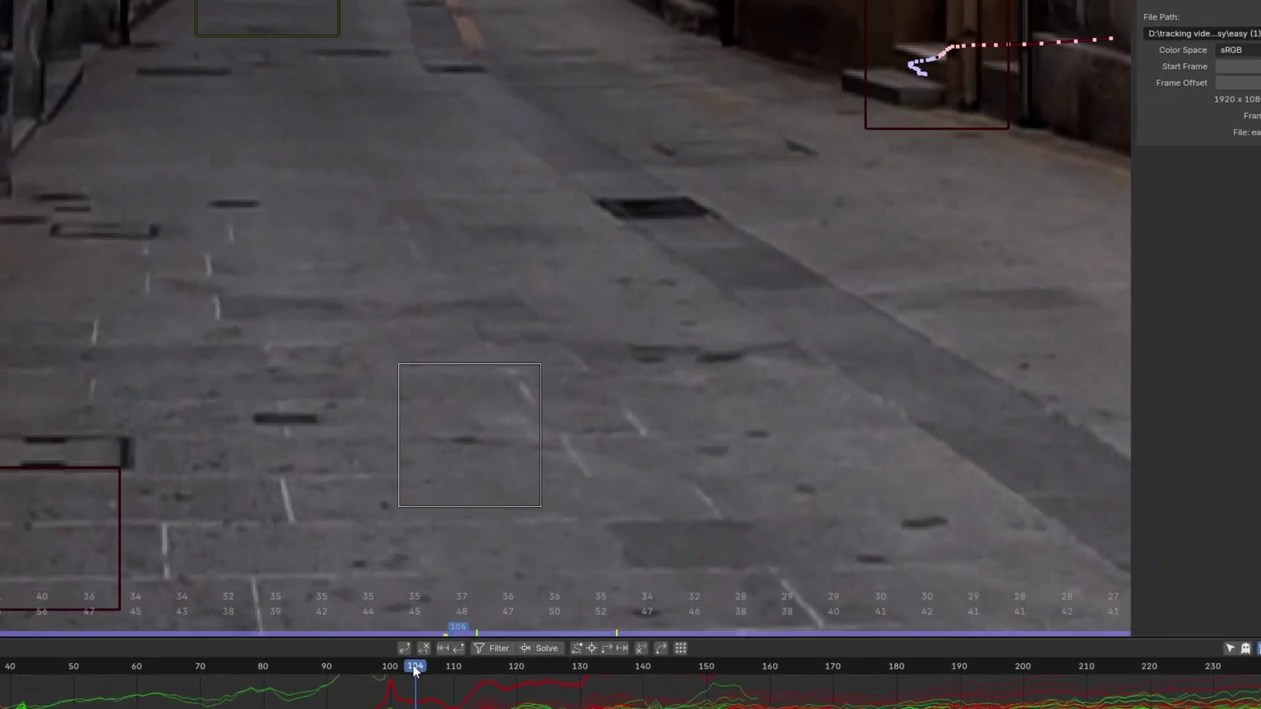
{"action": "left_click_drag", "start_coordinate": [413, 667], "coordinate": [408, 667]}
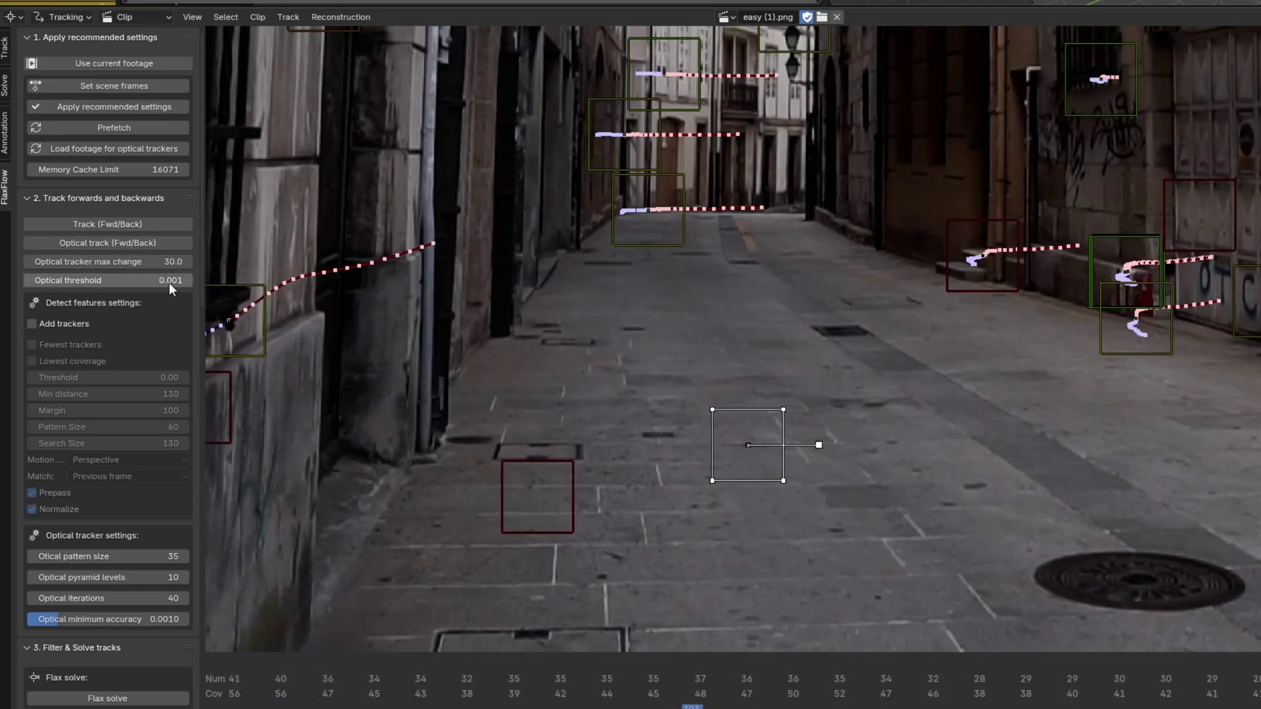
{"action": "left_click", "coordinate": [168, 282]}
{"action": "left_click", "coordinate": [164, 260]}
{"action": "type", "text": "10"}
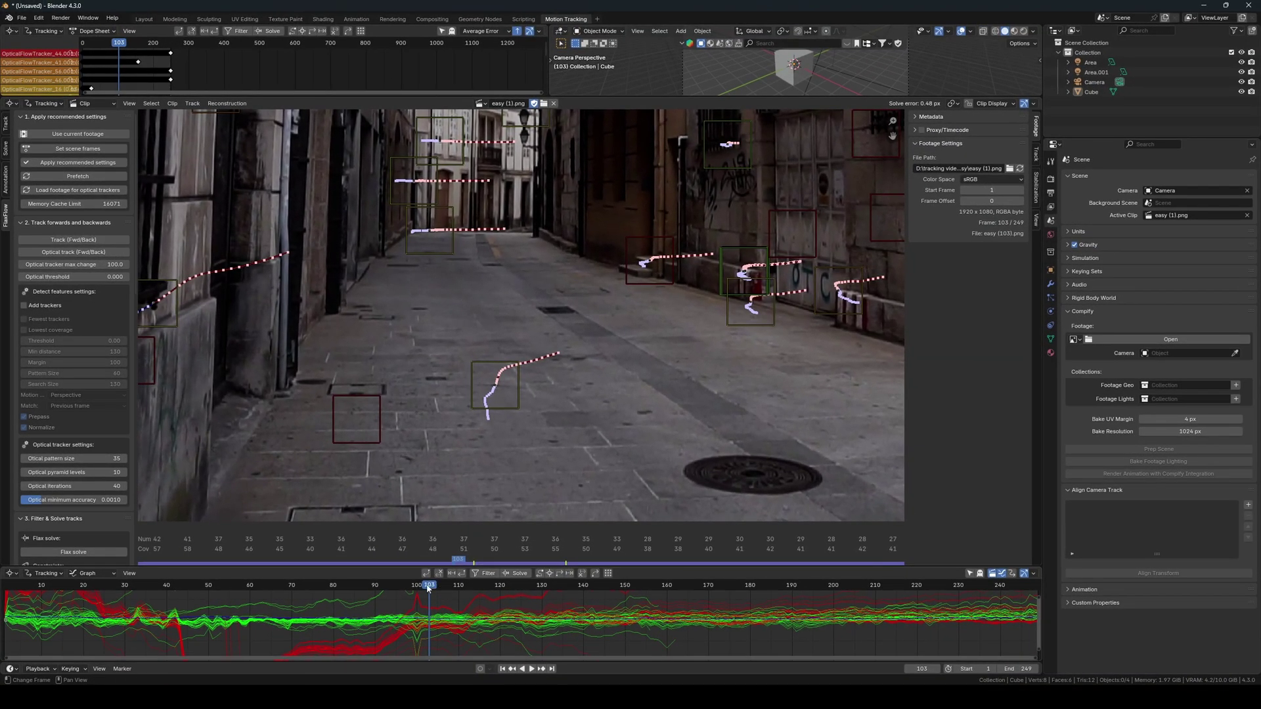
- Re-solve the camera motion with the added street tracks at frame 117 and set up the tracking scene
{"action": "left_click_drag", "start_coordinate": [427, 587], "coordinate": [488, 583]}
{"action": "middle_click_drag", "start_coordinate": [699, 406], "coordinate": [493, 391]}
{"action": "scroll", "coordinate": [516, 387], "scroll_direction": "down", "scroll_amount": 1}
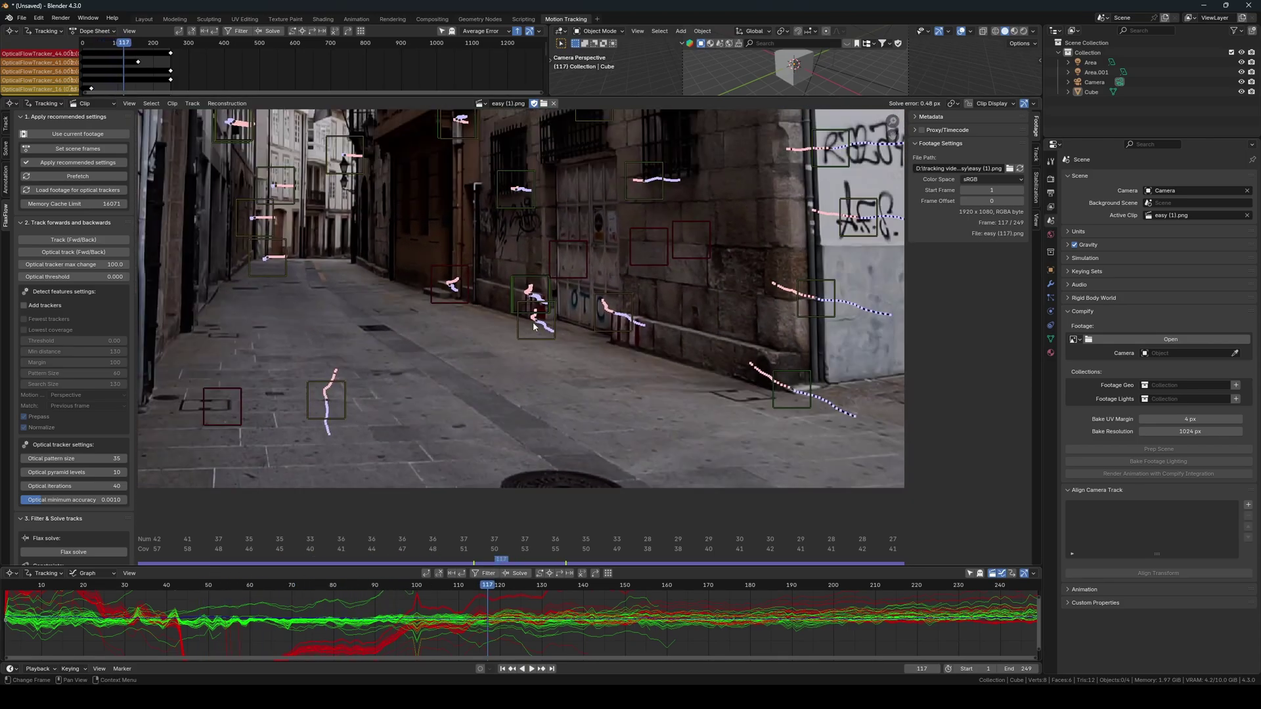
{"action": "left_click", "coordinate": [525, 574]}
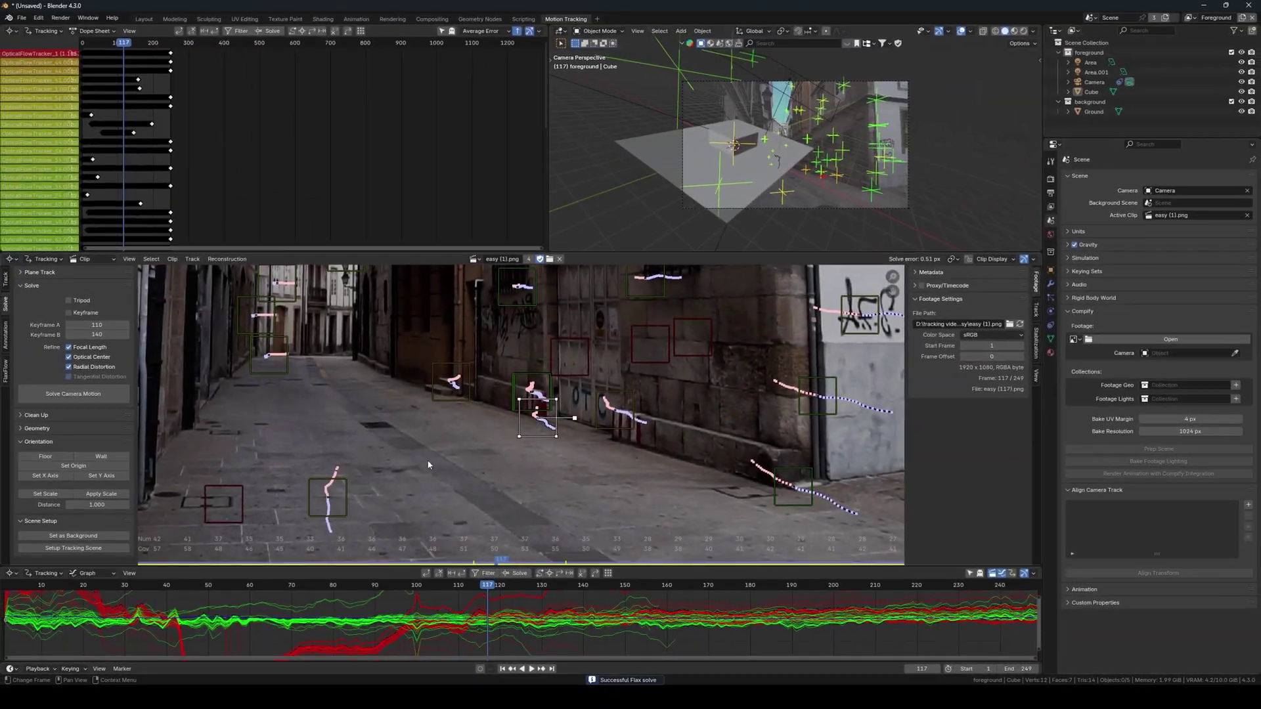
- Define the floor from the three ground trackers: wall base, open street and far street corner
{"action": "left_click", "coordinate": [327, 497], "text": "shift"}
{"action": "left_click", "coordinate": [794, 487], "text": "shift"}
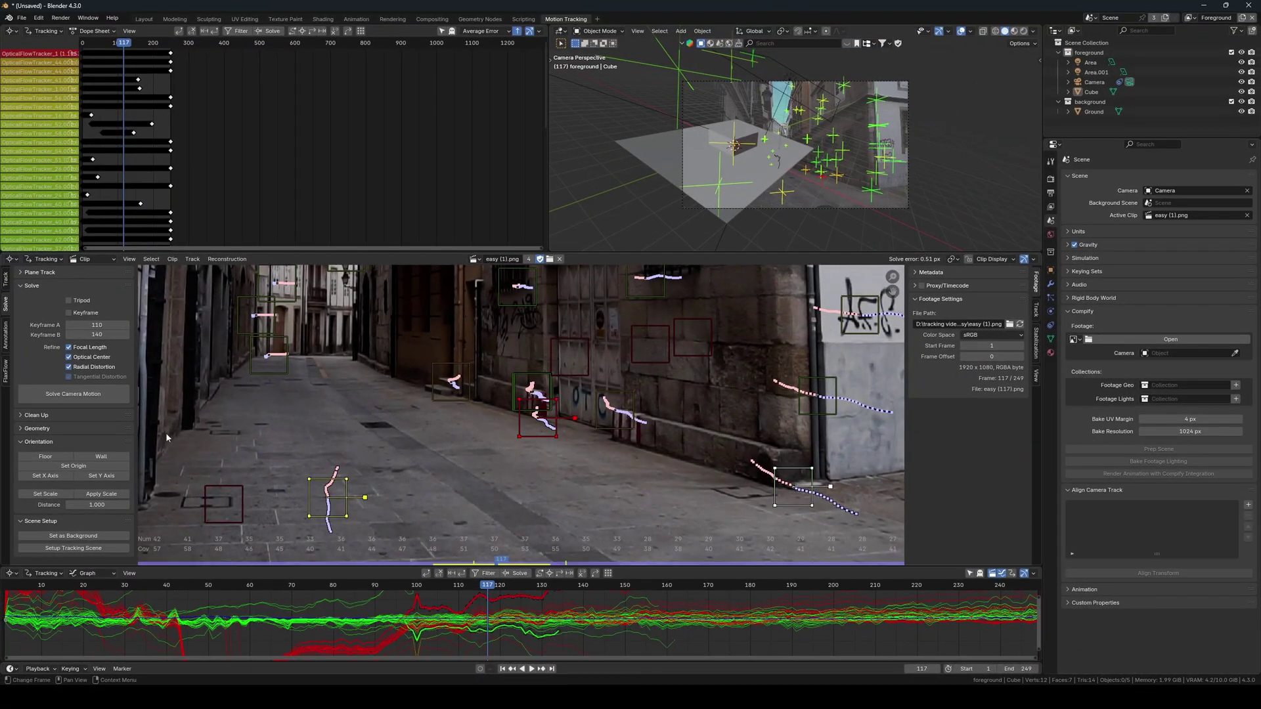
{"action": "left_click", "coordinate": [48, 456]}
- Set the scene scale between the open street and corner trackers to a distance of 9.78, and enlarge the 3D viewport
{"action": "left_click", "coordinate": [45, 494]}
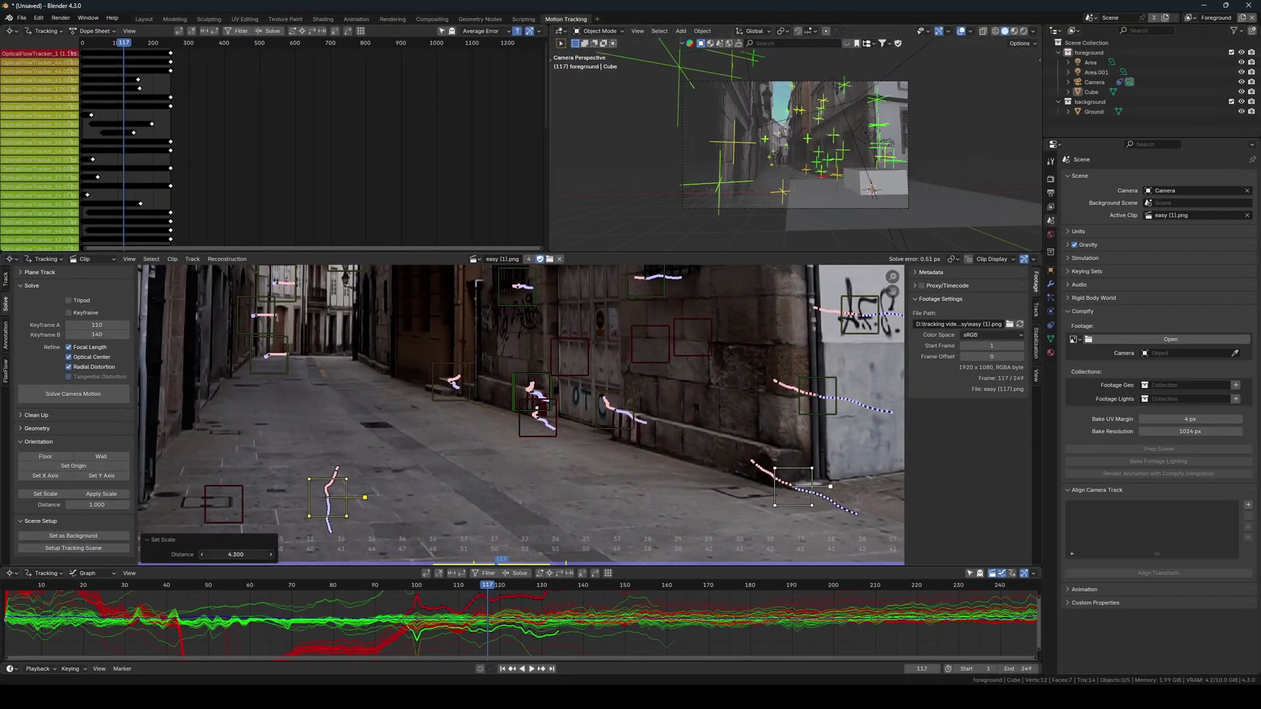
{"action": "left_click_drag", "start_coordinate": [235, 554], "coordinate": [293, 554]}
{"action": "scroll", "coordinate": [651, 197], "scroll_direction": "up", "scroll_amount": 3}
{"action": "left_click_drag", "start_coordinate": [617, 252], "coordinate": [617, 408]}
{"action": "left_click_drag", "start_coordinate": [549, 247], "coordinate": [387, 248]}
{"action": "middle_click_drag", "start_coordinate": [760, 301], "coordinate": [704, 260], "text": "shift"}
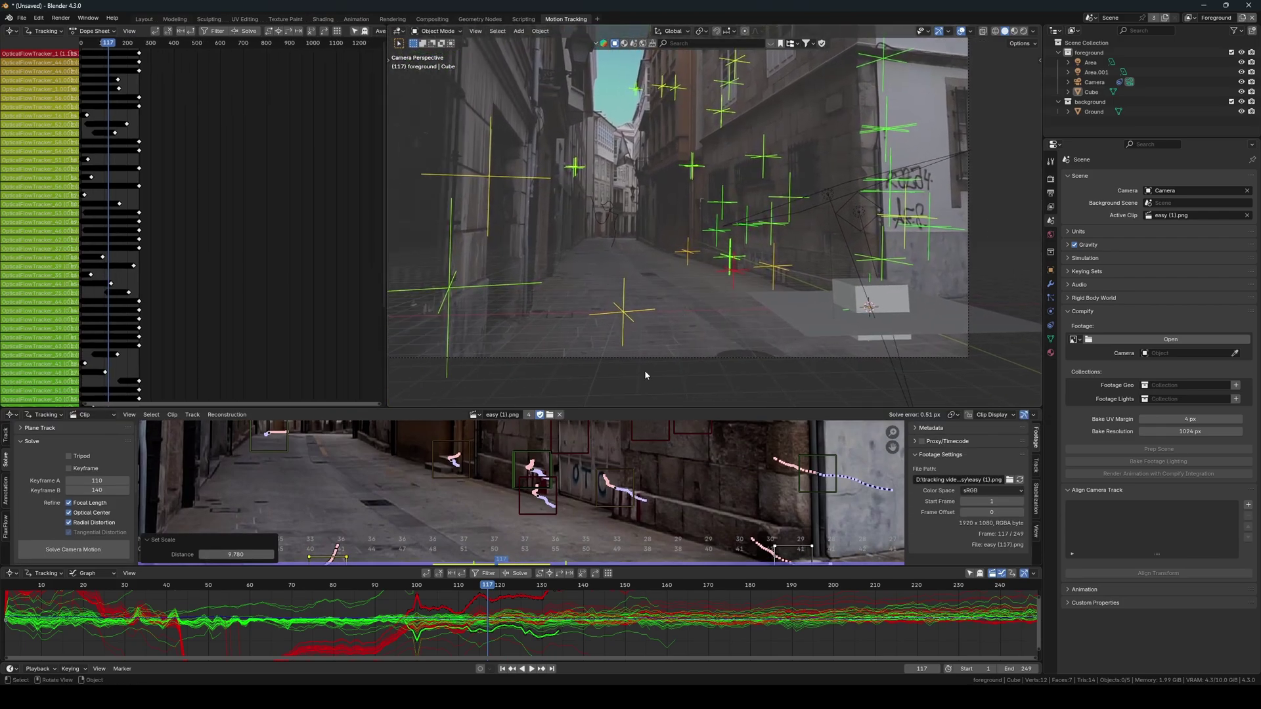
- Set the scene origin at the open street tracker
{"action": "scroll", "coordinate": [591, 479], "scroll_direction": "down", "scroll_amount": 2}
{"action": "middle_click_drag", "start_coordinate": [591, 486], "coordinate": [630, 430]}
{"action": "left_click", "coordinate": [463, 484]}
{"action": "scroll", "coordinate": [101, 460], "scroll_direction": "down", "scroll_amount": 4}
{"action": "left_click", "coordinate": [71, 474]}
- Select the camera and rotate it freely, about the Y axis and about the Z axis to align the scene with the street
{"action": "left_click", "coordinate": [425, 358]}
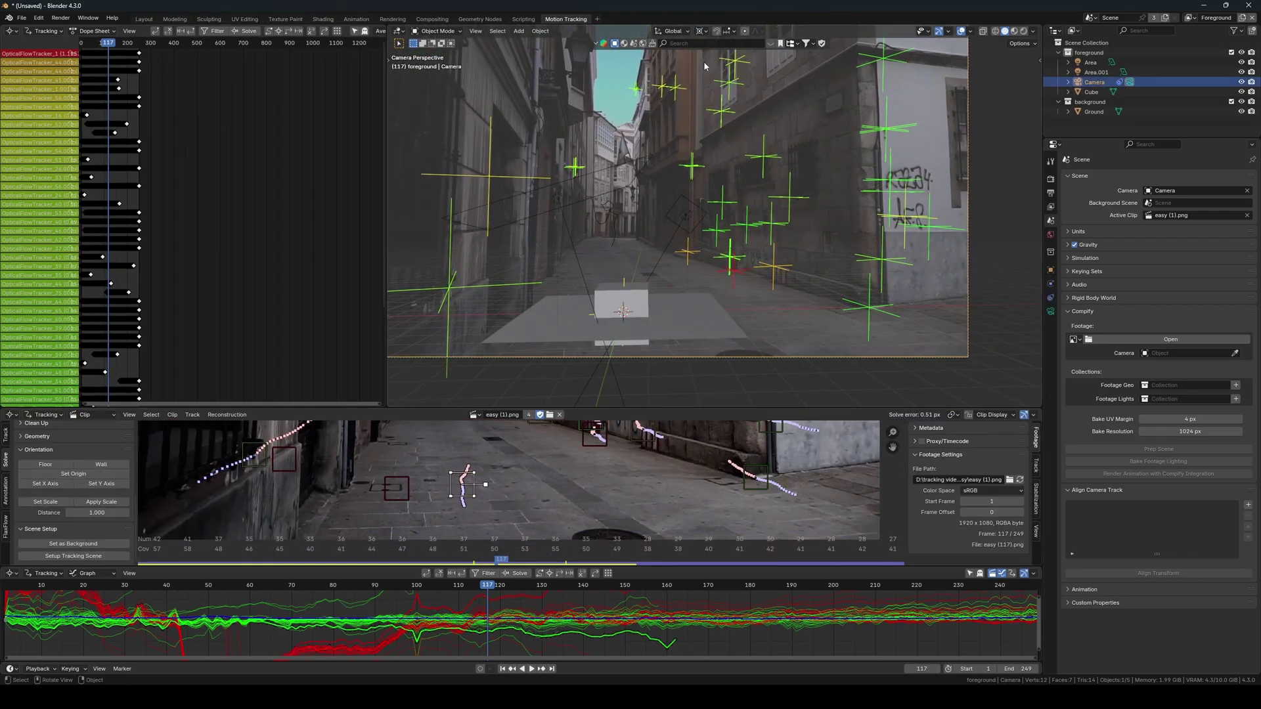
{"action": "key", "text": "r"}
{"action": "left_click", "coordinate": [859, 158]}
{"action": "key", "text": "r"}
{"action": "key", "text": "y"}
{"action": "left_click", "coordinate": [857, 154]}
{"action": "key", "text": "r"}
{"action": "key", "text": "z"}
{"action": "left_click", "coordinate": [853, 156]}
- Raise the cube by 1 along the Z axis so it sits on the ground plane
{"action": "middle_click_drag", "start_coordinate": [655, 290], "coordinate": [665, 282], "text": "shift"}
{"action": "left_click", "coordinate": [653, 287]}
{"action": "key", "text": "g"}
{"action": "key", "text": "z"}
{"action": "key", "text": "1"}
{"action": "key", "text": "Return"}
{"action": "left_click", "coordinate": [739, 274]}
- Scrub through the footage and rotate the camera about the X axis to refine the ground alignment
{"action": "mouse_move", "coordinate": [463, 586]}
{"action": "left_mouse_down"}
{"action": "mouse_move", "coordinate": [430, 591]}
{"action": "mouse_move", "coordinate": [446, 599]}
{"action": "left_mouse_up"}
{"action": "left_click", "coordinate": [804, 349]}
{"action": "key", "text": "r"}
{"action": "key", "text": "x"}
{"action": "left_click", "coordinate": [807, 349]}
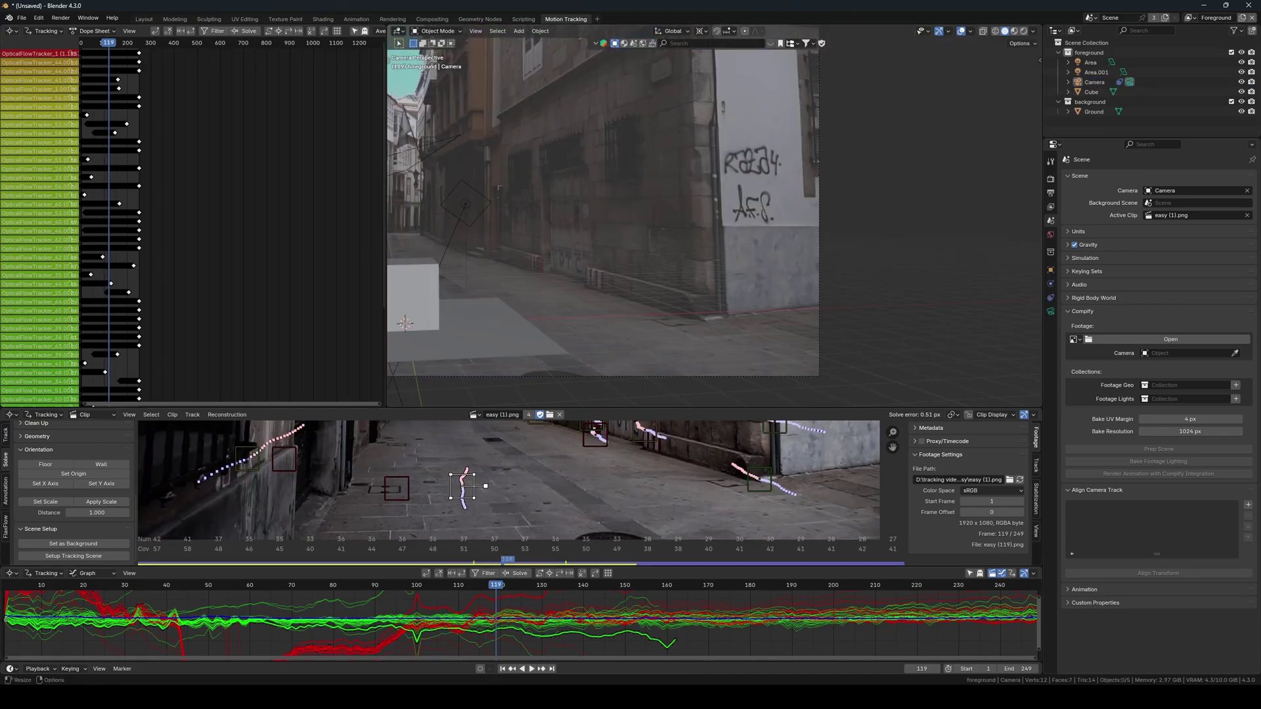
- Place automatic one-click geometry locators at the four corners of the stone building's facade in the camera view
{"action": "left_click", "coordinate": [6, 526]}
{"action": "scroll", "coordinate": [107, 487], "scroll_direction": "down", "scroll_amount": 6}
{"action": "left_click_drag", "start_coordinate": [162, 408], "coordinate": [163, 305]}
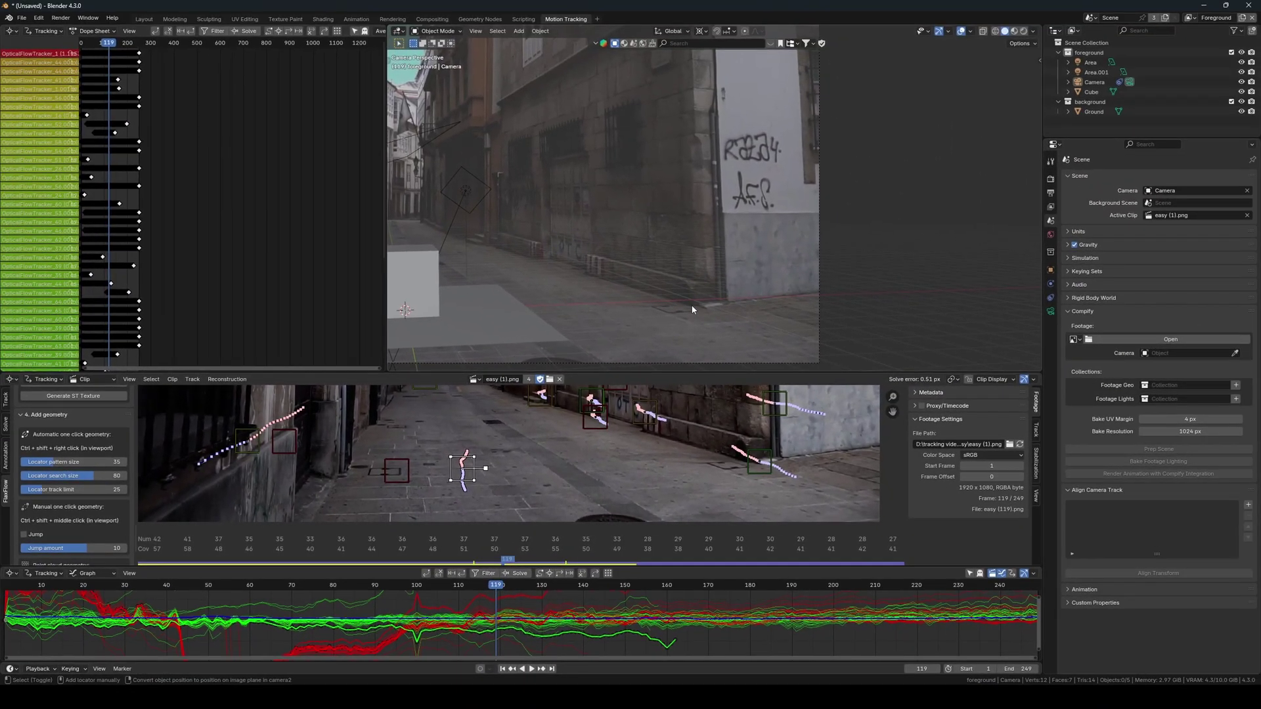
{"action": "right_click", "coordinate": [692, 306], "text": "ctrl+shift"}
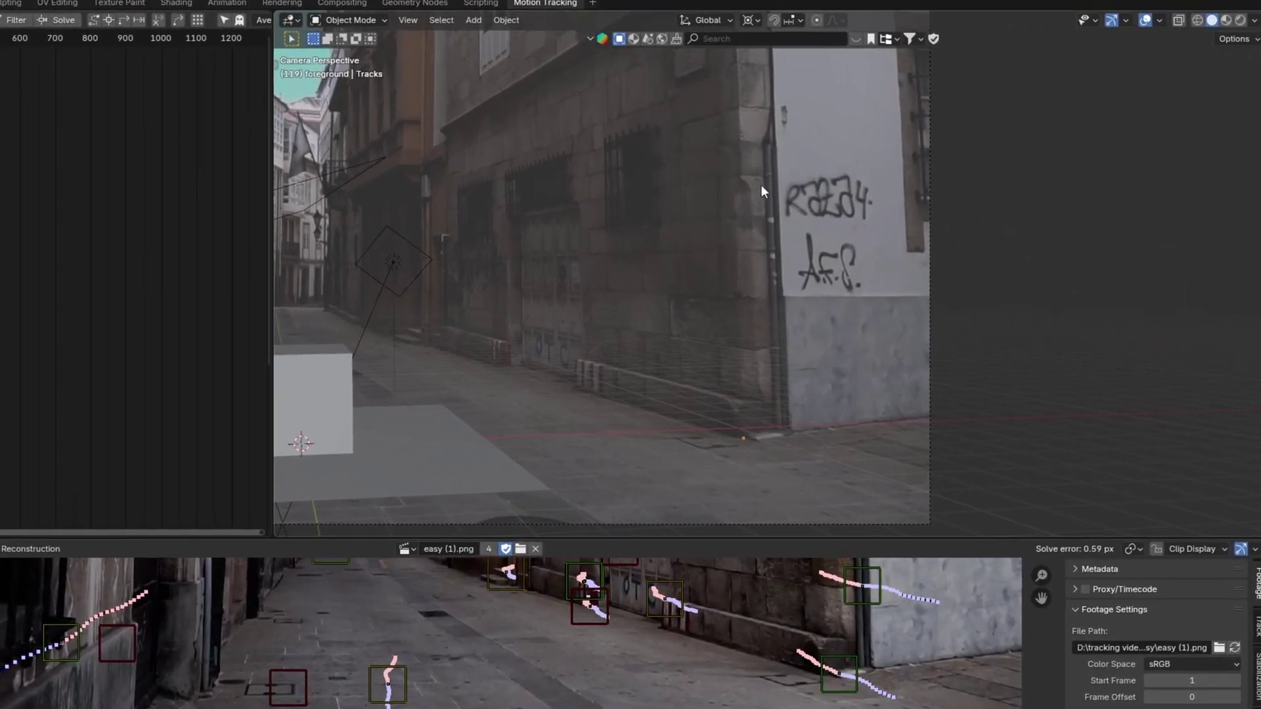
{"action": "middle_click_drag", "start_coordinate": [762, 186], "coordinate": [792, 389], "text": "shift"}
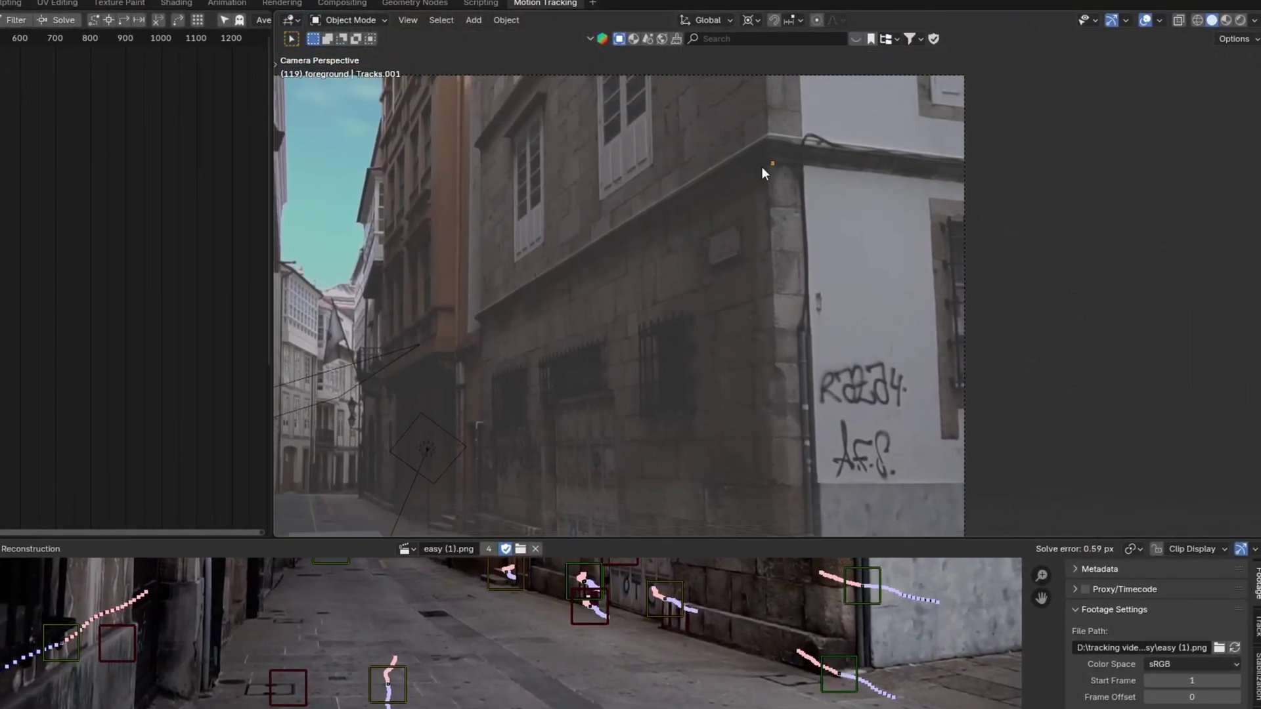
{"action": "middle_click_drag", "start_coordinate": [483, 320], "coordinate": [630, 326], "text": "shift"}
{"action": "scroll", "coordinate": [652, 328], "scroll_direction": "up", "scroll_amount": 5}
{"action": "middle_click_drag", "start_coordinate": [584, 270], "coordinate": [798, 223], "text": "shift"}
{"action": "scroll", "coordinate": [726, 421], "scroll_direction": "down", "scroll_amount": 4}
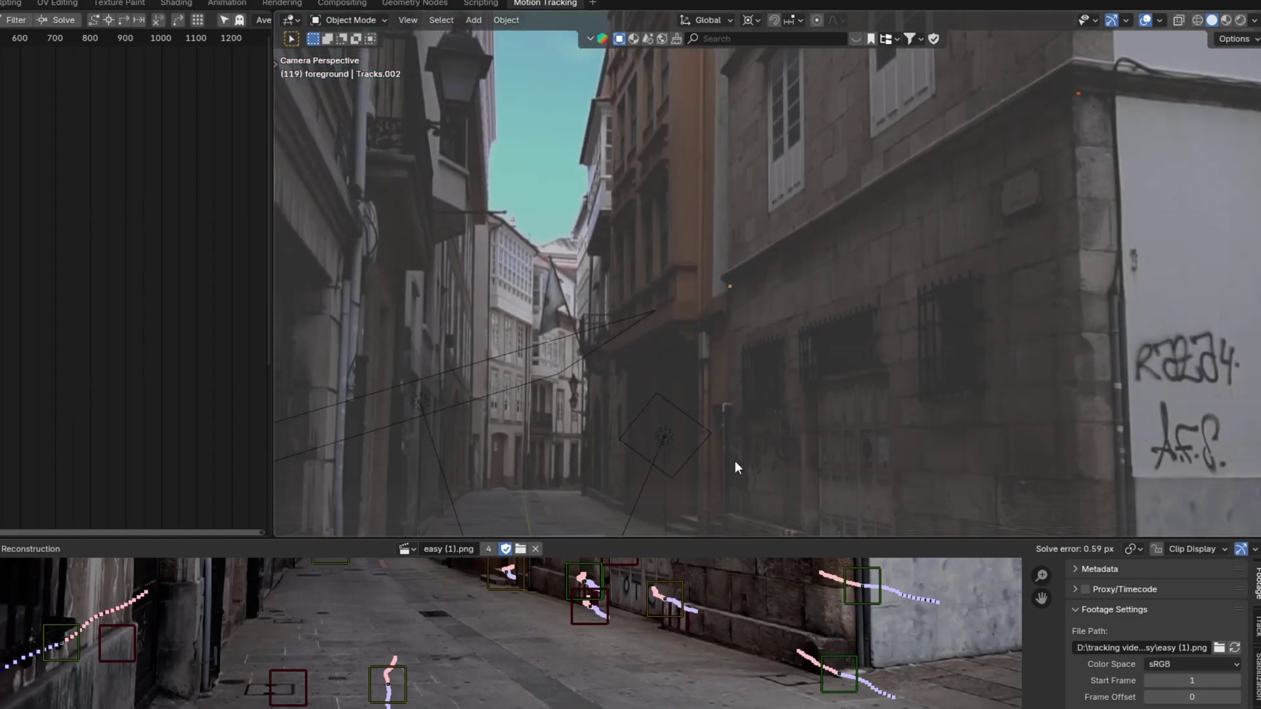
{"action": "middle_click_drag", "start_coordinate": [735, 454], "coordinate": [750, 270], "text": "shift"}
{"action": "scroll", "coordinate": [756, 356], "scroll_direction": "up", "scroll_amount": 3}
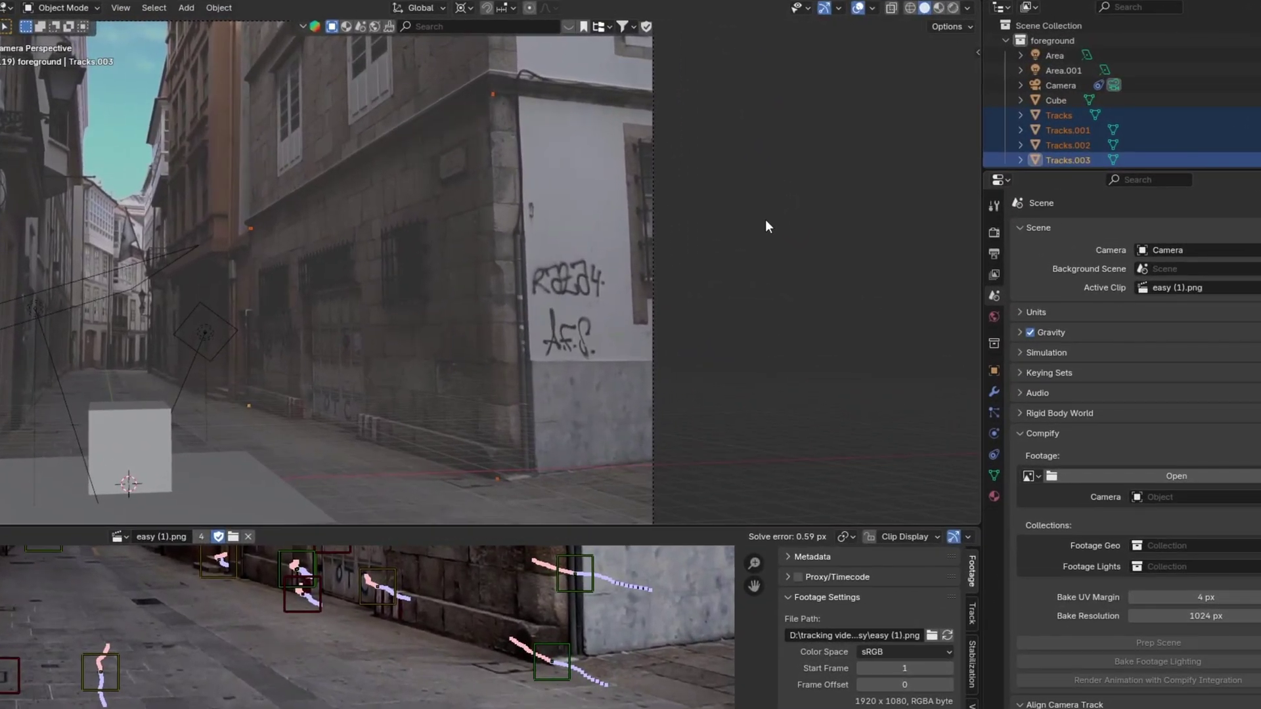
- Join the four locator points into one mesh, fill a face between them and subdivide it twice
{"action": "key", "text": "ctrl+j"}
{"action": "key", "text": "Tab"}
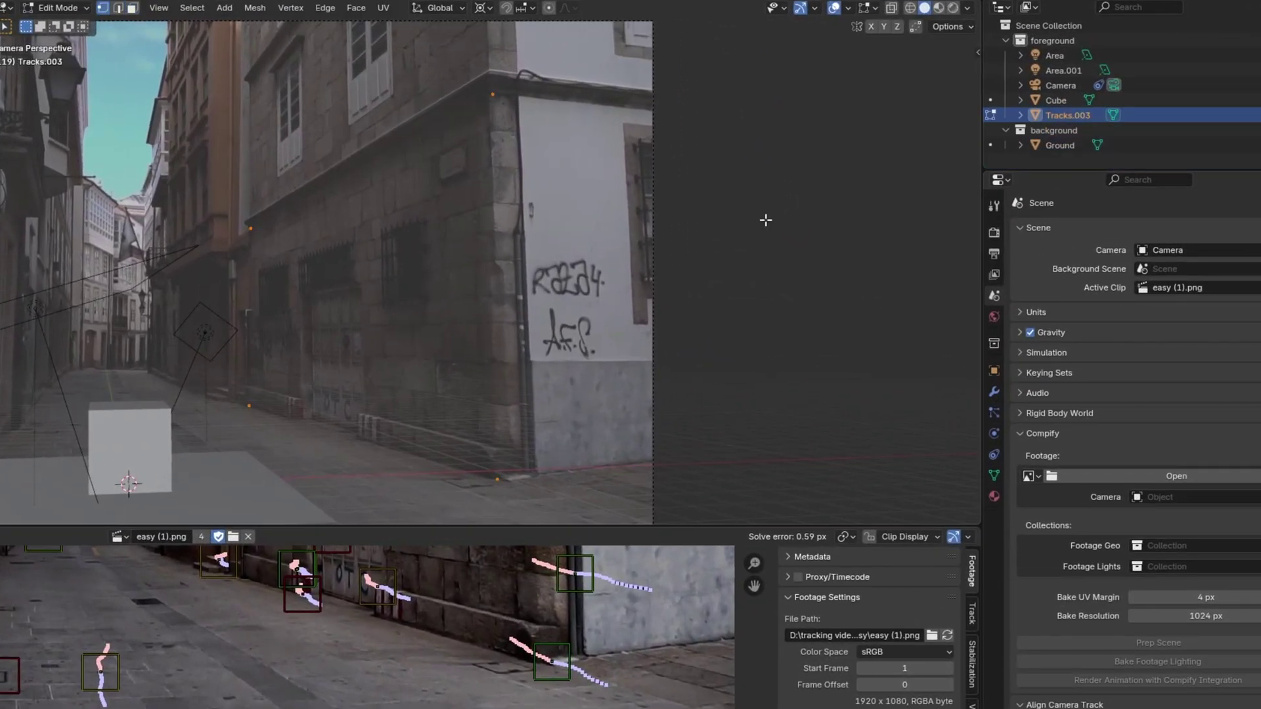
{"action": "key", "text": "f"}
{"action": "right_click", "coordinate": [388, 285]}
{"action": "left_click", "coordinate": [387, 289]}
{"action": "key", "text": "shift+r"}
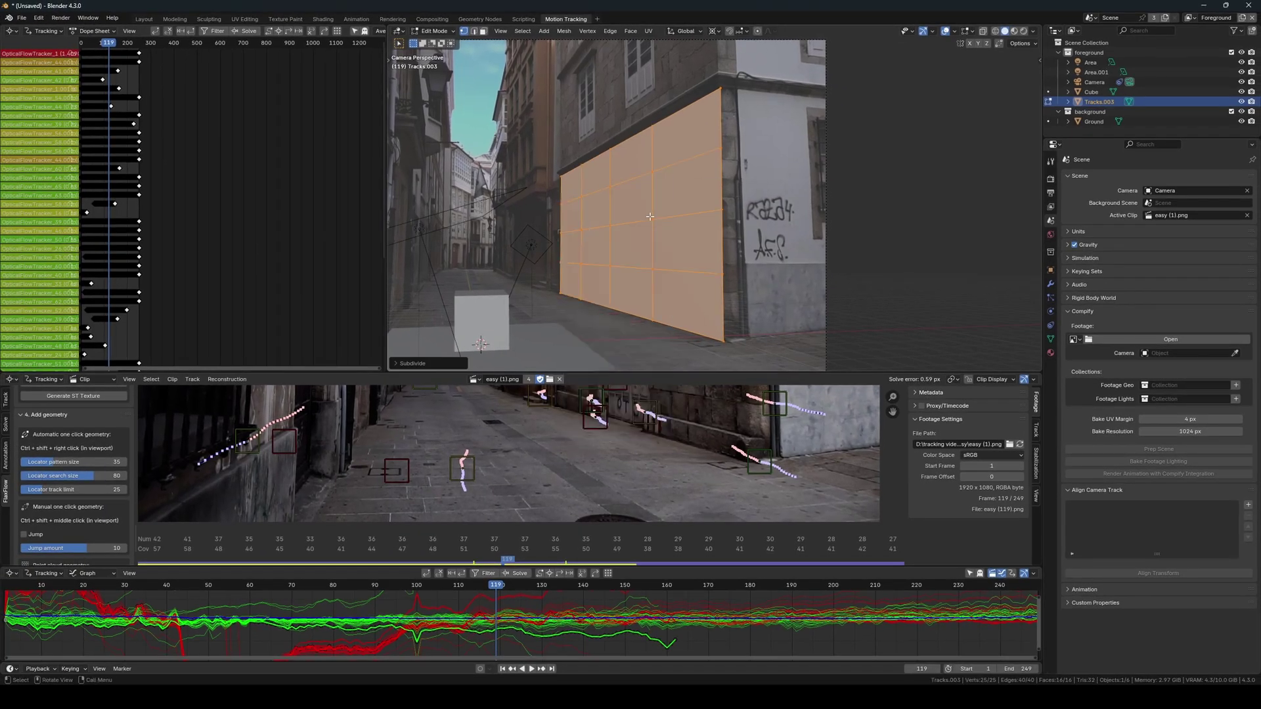
- Check the subdivided wall mesh in wireframe while scrubbing the footage, and delete it
{"action": "left_click", "coordinate": [995, 31]}
{"action": "key", "text": "Tab"}
{"action": "key", "text": "alt+a"}
{"action": "mouse_move", "coordinate": [508, 560]}
{"action": "left_mouse_down"}
{"action": "mouse_move", "coordinate": [333, 559]}
{"action": "mouse_move", "coordinate": [544, 560]}
{"action": "mouse_move", "coordinate": [527, 559]}
{"action": "mouse_move", "coordinate": [719, 613]}
{"action": "mouse_move", "coordinate": [488, 563]}
{"action": "left_mouse_up"}
{"action": "key", "text": "shift+z"}
{"action": "key", "text": "Delete"}
{"action": "scroll", "coordinate": [59, 460], "scroll_direction": "down", "scroll_amount": 3}
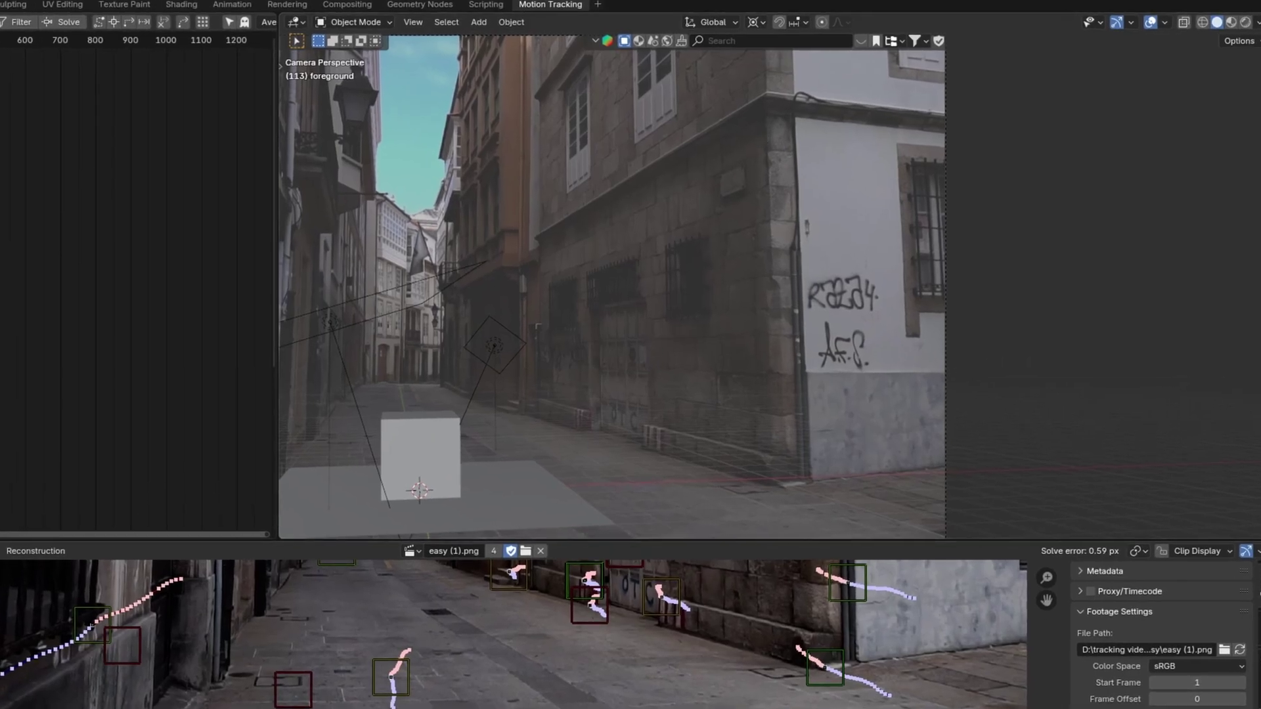
- Play to frame 150, place a manual one-click geometry point at the facade's upper corner and view it in 3D
{"action": "key", "text": "space"}
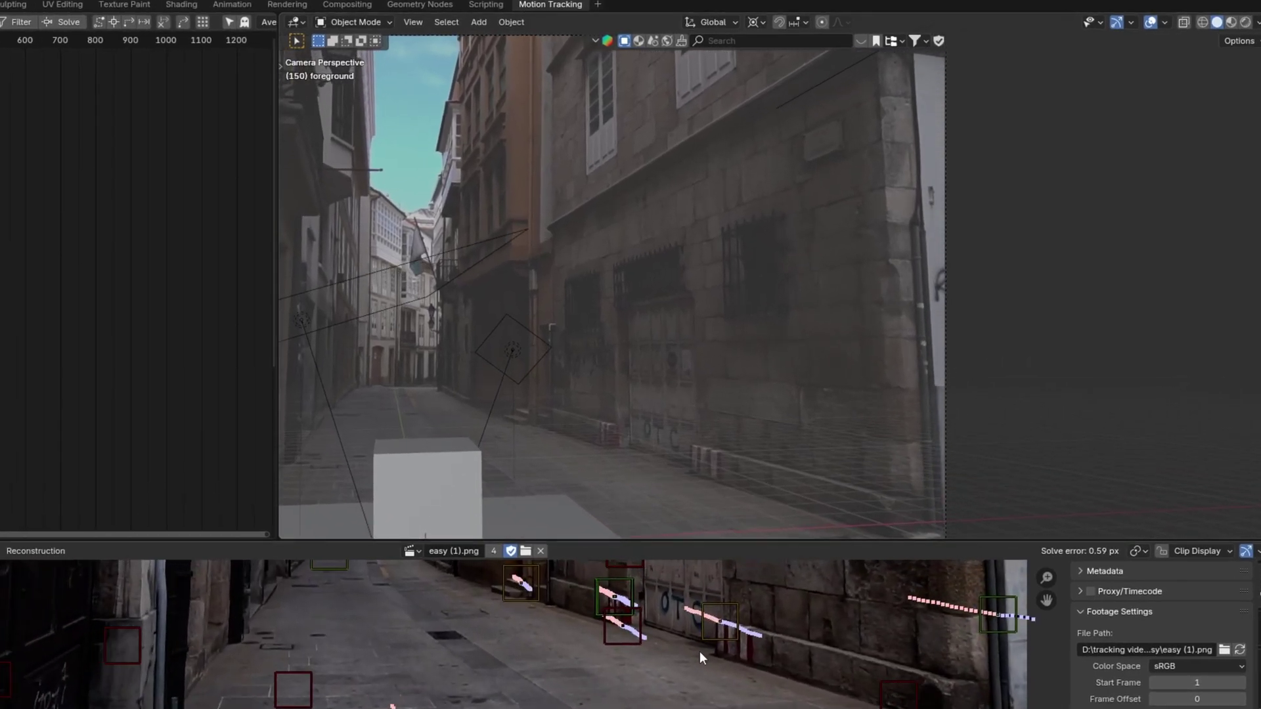
{"action": "scroll", "coordinate": [822, 140], "scroll_direction": "up", "scroll_amount": 5}
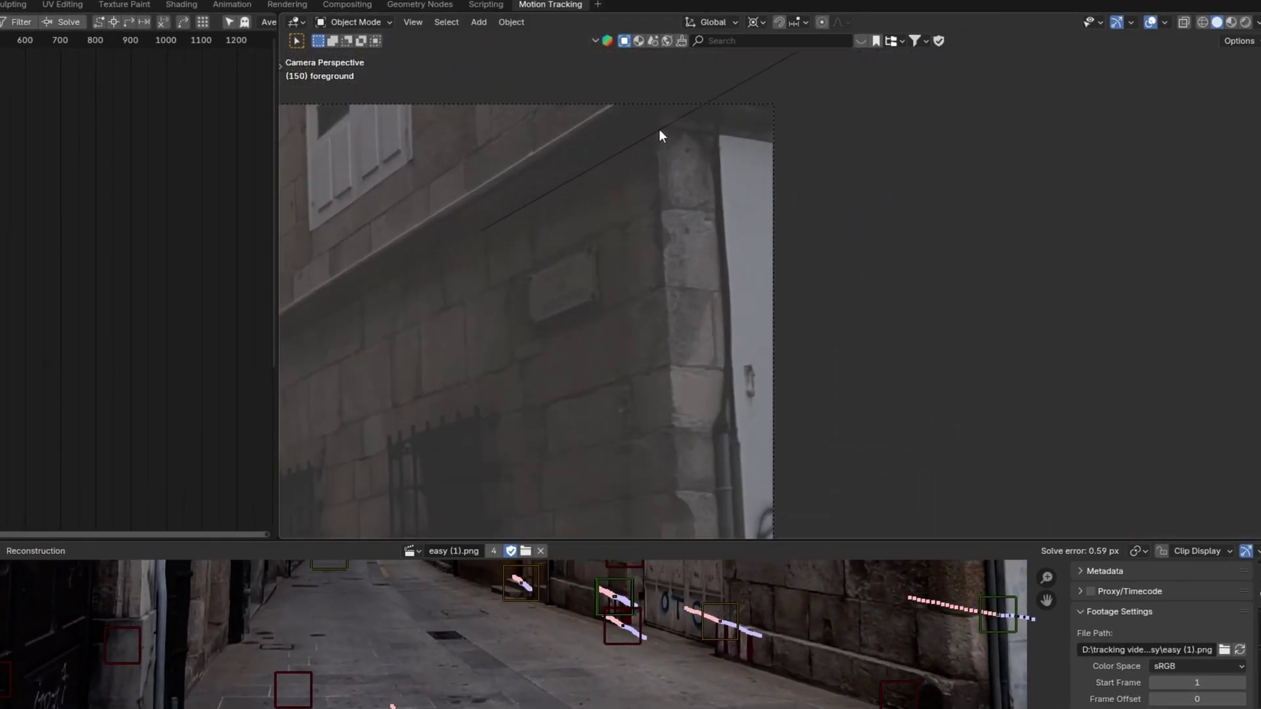
{"action": "left_click", "coordinate": [660, 128]}
{"action": "middle_click_drag", "start_coordinate": [707, 130], "coordinate": [855, 195]}
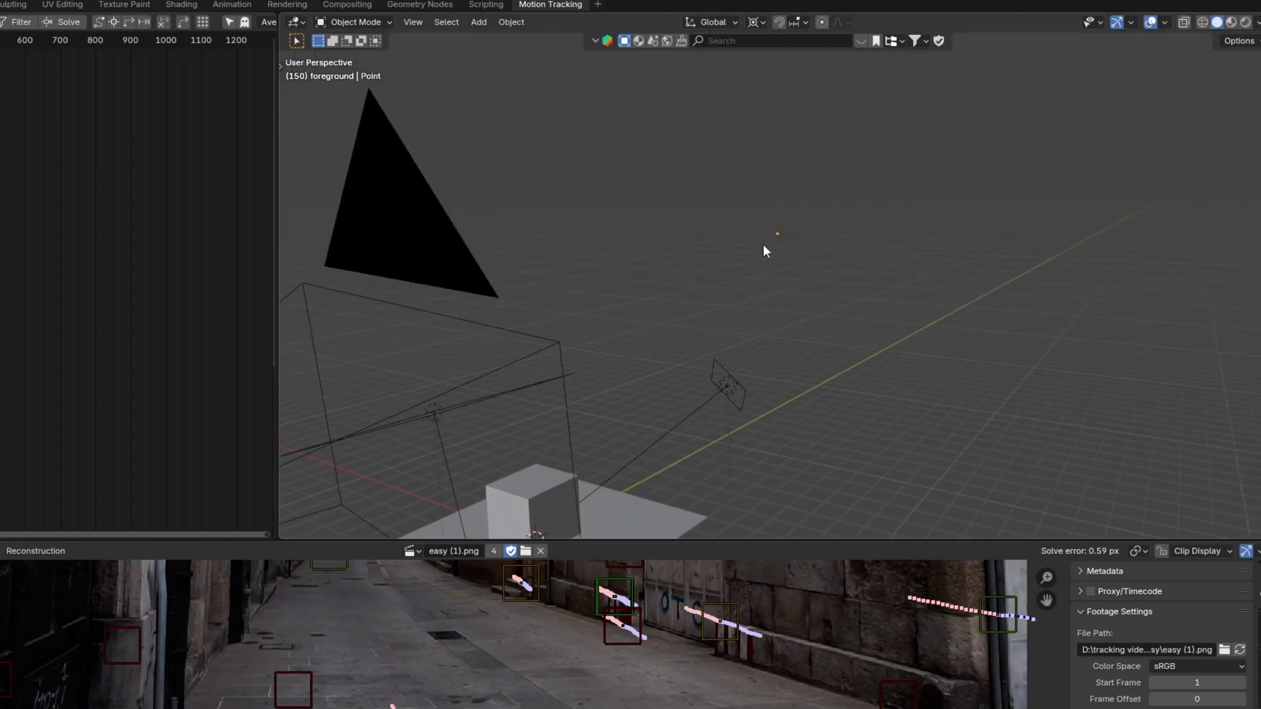
- Show the viewport's navigation gizmo, return to the camera view and scrub back through the footage to check the new point
{"action": "left_click", "coordinate": [1132, 21]}
{"action": "left_click", "coordinate": [1099, 72]}
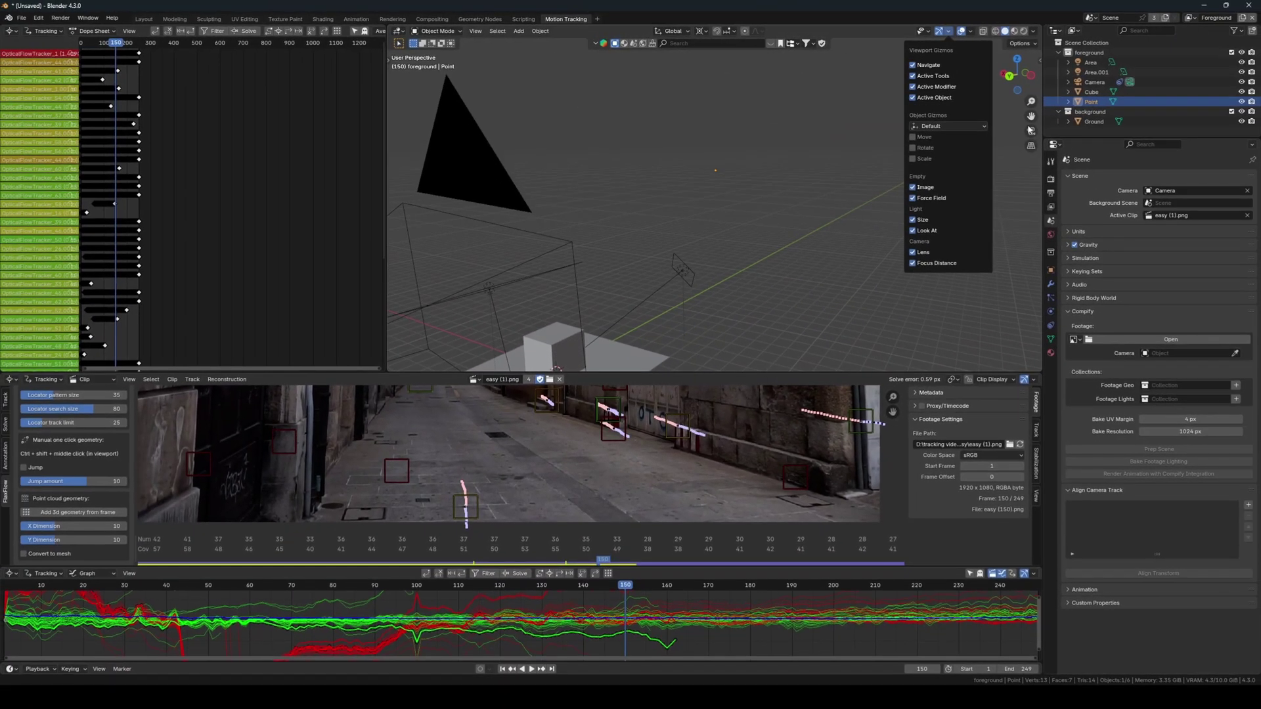
{"action": "left_click", "coordinate": [1255, 174]}
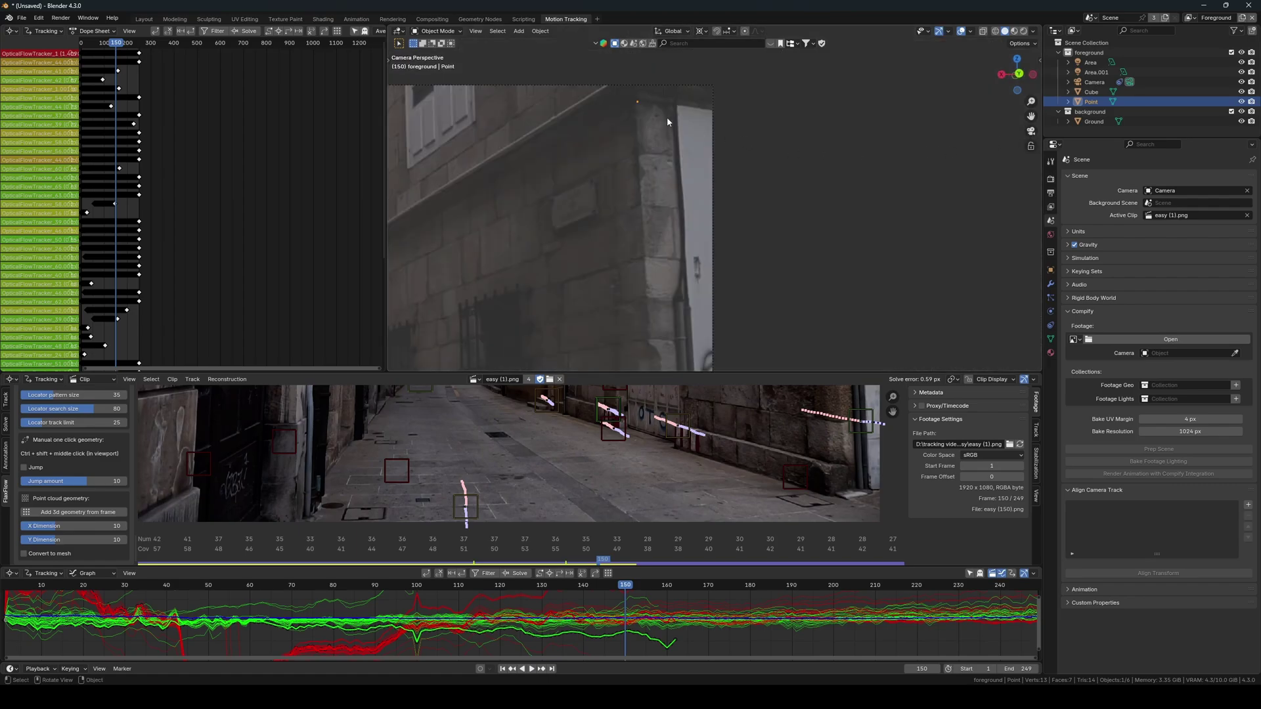
{"action": "scroll", "coordinate": [667, 123], "scroll_direction": "down", "scroll_amount": 3}
{"action": "middle_click_drag", "start_coordinate": [615, 368], "coordinate": [664, 279], "text": "shift"}
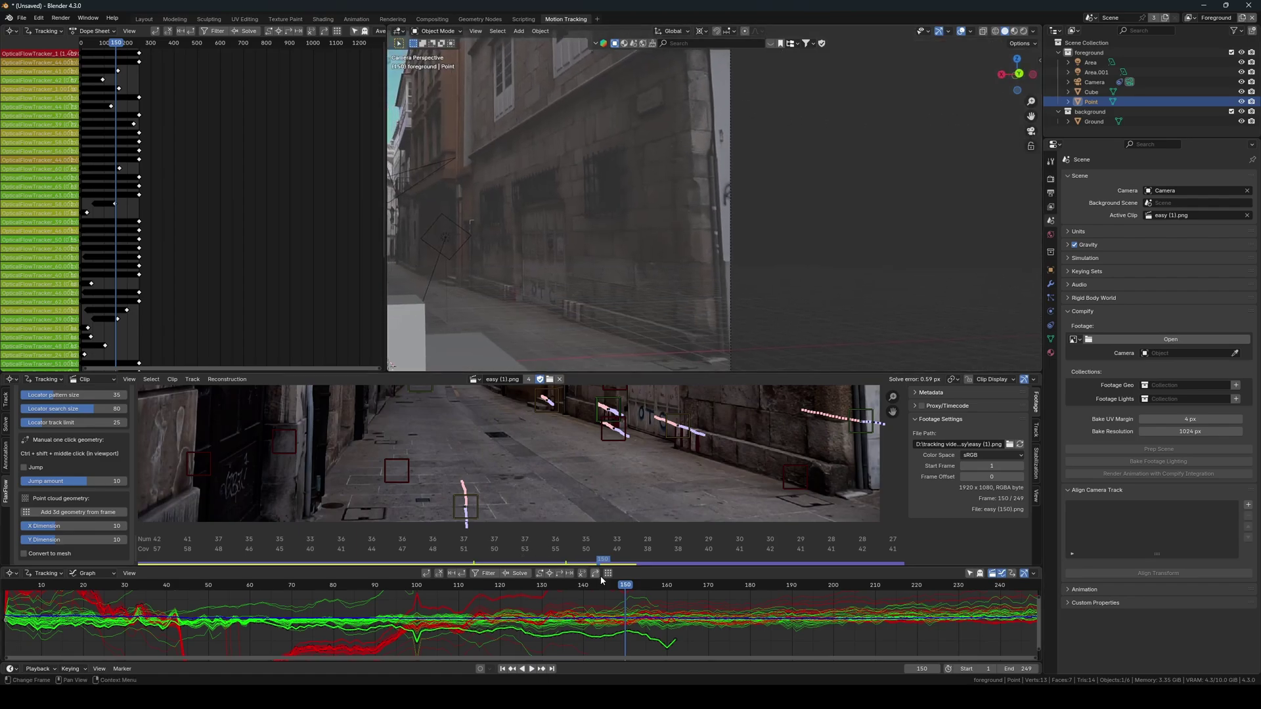
{"action": "left_click_drag", "start_coordinate": [601, 580], "coordinate": [404, 583]}
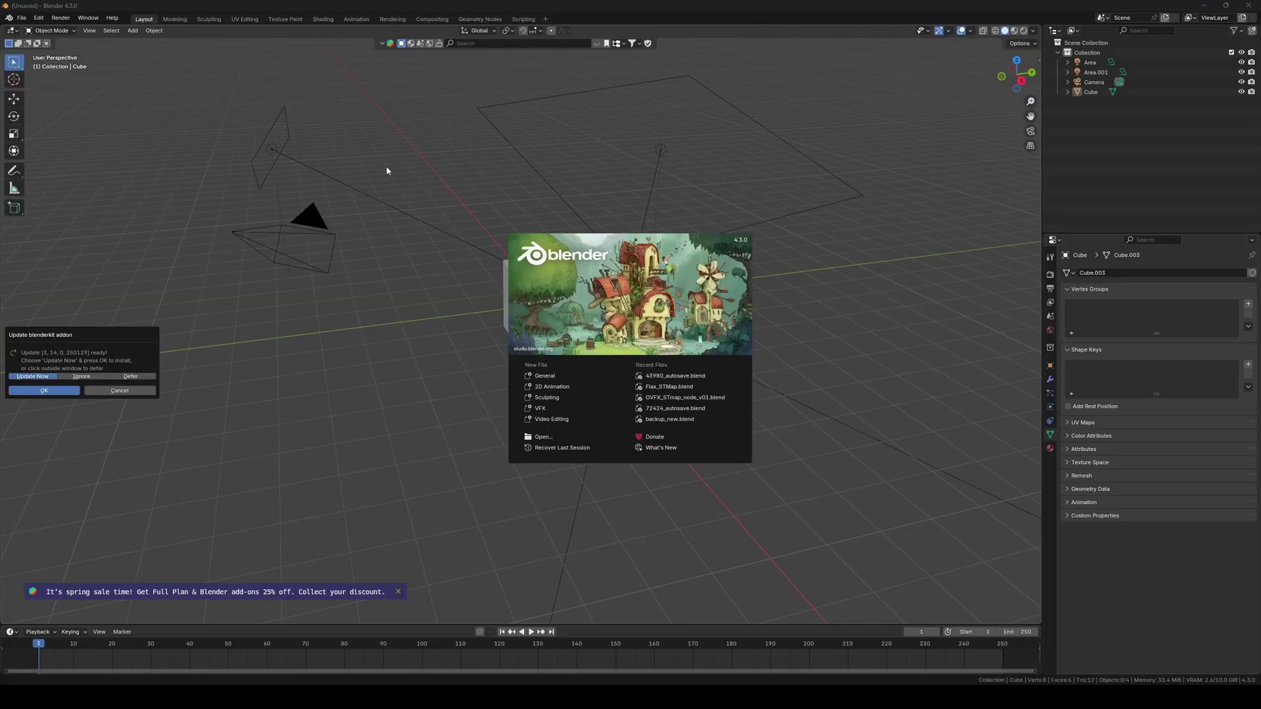
- Dismiss the splash screen and add the VFX Motion Tracking workspace to the new file
{"action": "left_click", "coordinate": [386, 171]}
{"action": "left_click", "coordinate": [486, 108]}
{"action": "left_click", "coordinate": [545, 19]}
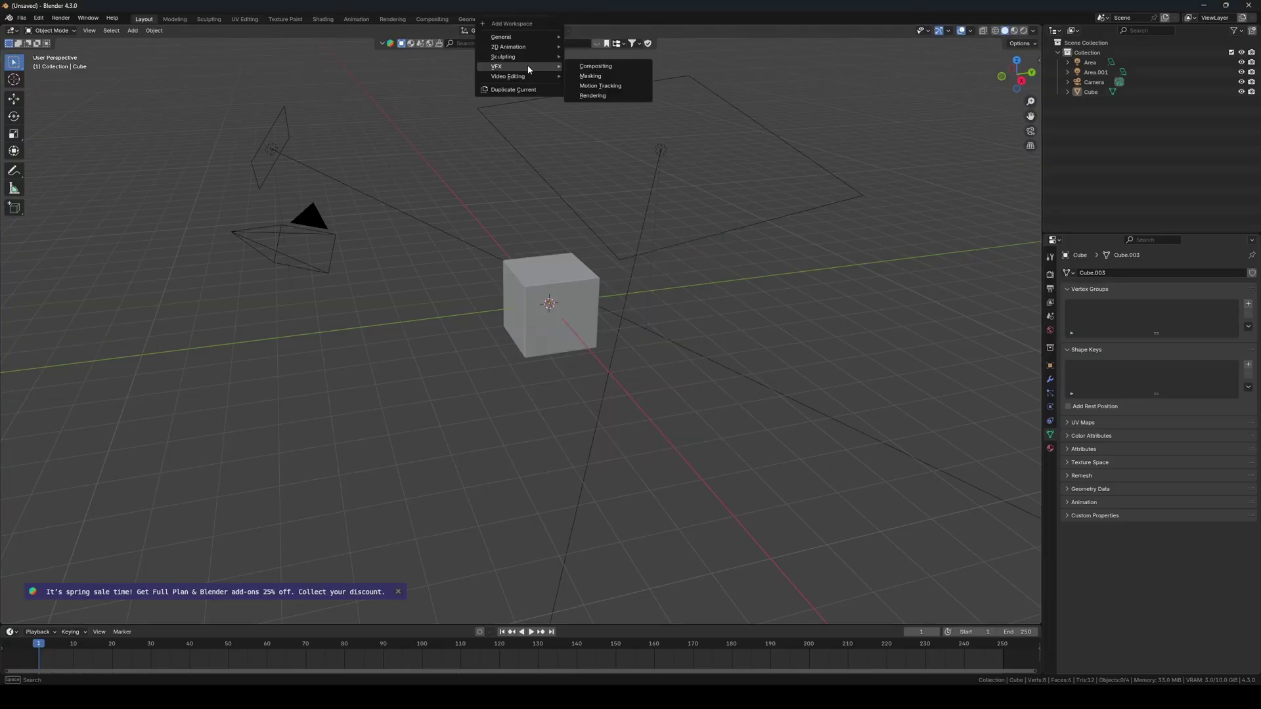
{"action": "left_click", "coordinate": [586, 86]}
- Load all PNG frames from the Medium folder as the movie clip and enlarge the clip editor
{"action": "left_click", "coordinate": [525, 222]}
{"action": "key", "text": "a"}
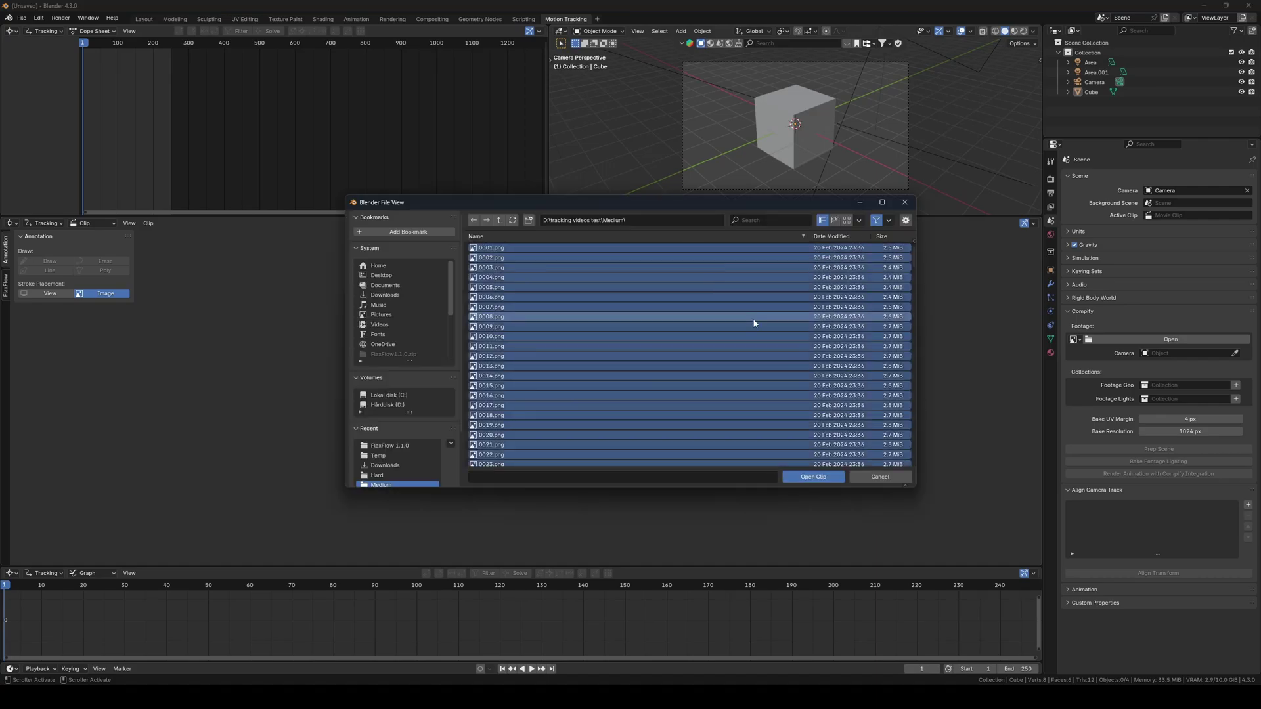
{"action": "left_click", "coordinate": [831, 478]}
{"action": "scroll", "coordinate": [302, 321], "scroll_direction": "down", "scroll_amount": 2}
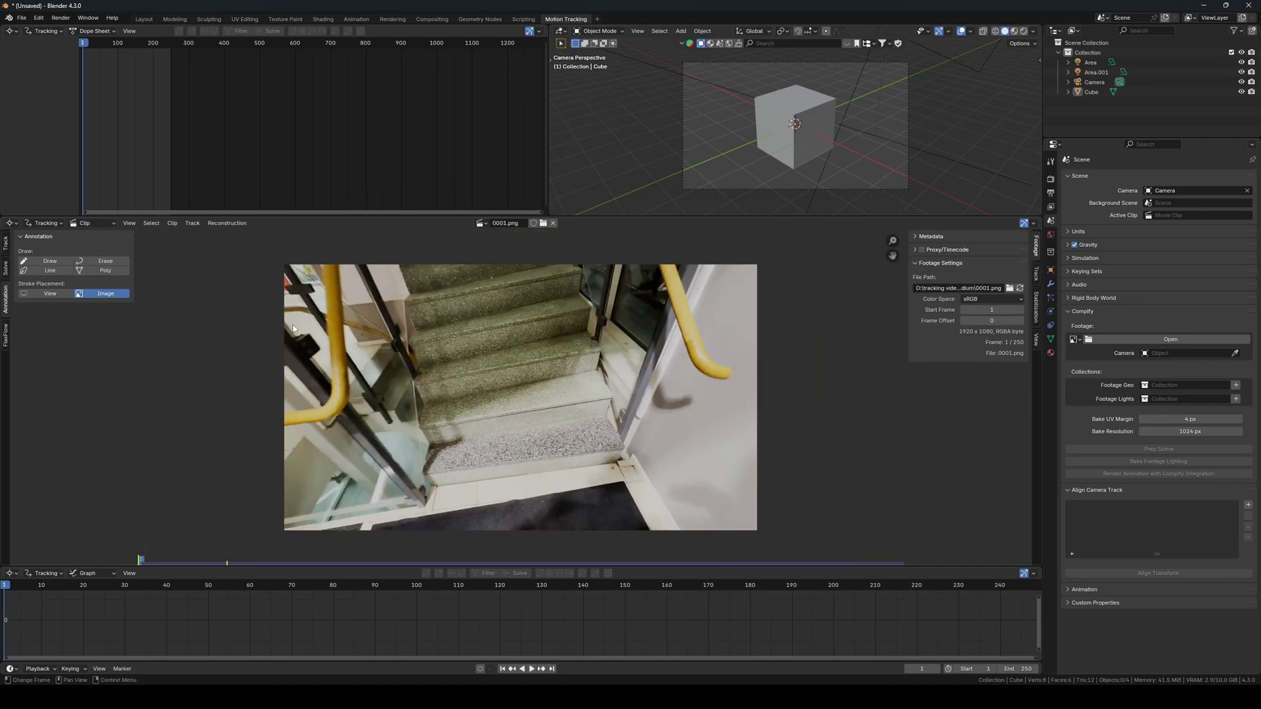
{"action": "middle_click_drag", "start_coordinate": [302, 321], "coordinate": [317, 305]}
{"action": "scroll", "coordinate": [317, 305], "scroll_direction": "up", "scroll_amount": 1}
{"action": "left_click_drag", "start_coordinate": [580, 211], "coordinate": [600, 92]}
- Set the view transform in the render's color management to Standard
{"action": "left_click", "coordinate": [1050, 178]}
{"action": "left_click", "coordinate": [1105, 540]}
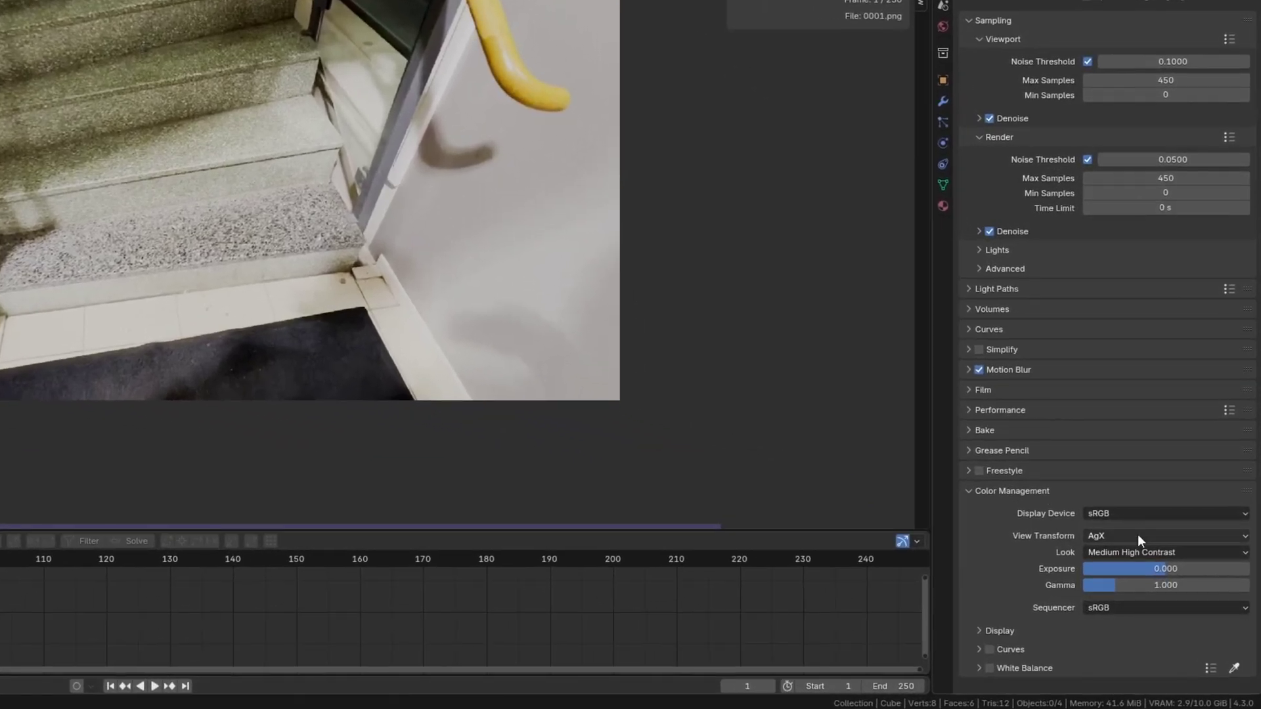
{"action": "left_click", "coordinate": [1139, 537]}
{"action": "left_click", "coordinate": [1138, 554]}
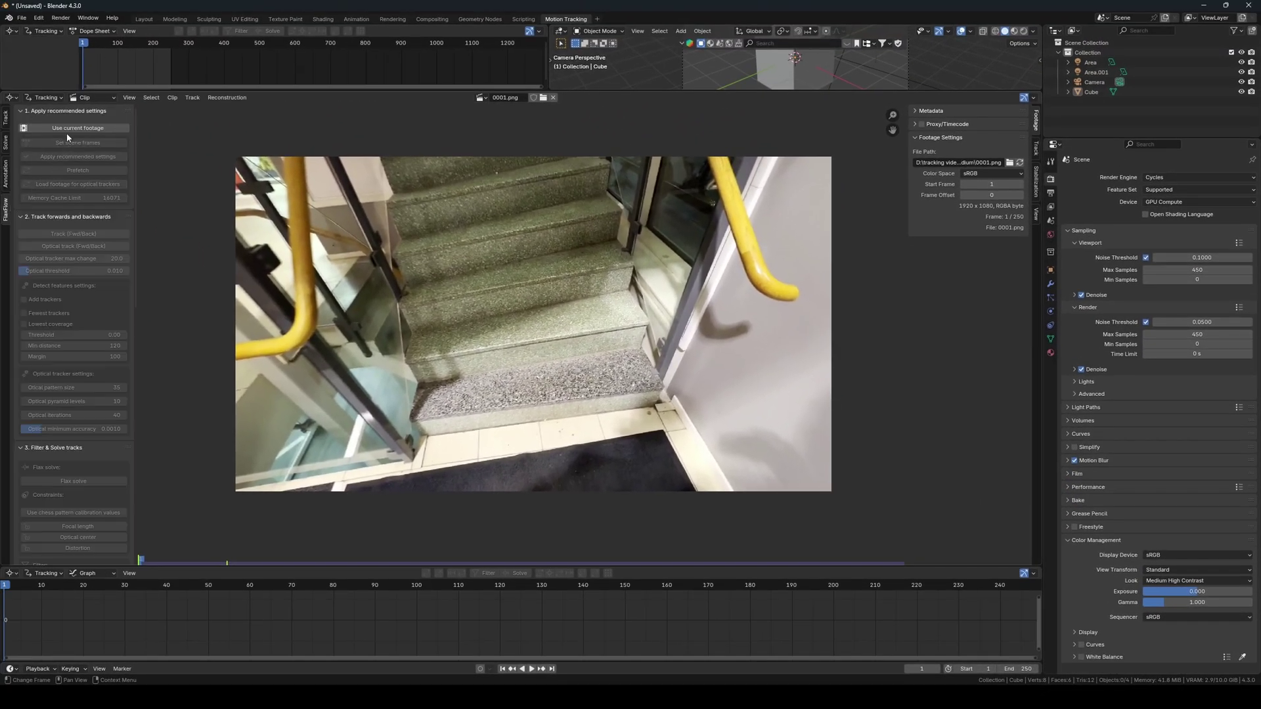
- Prepare the current footage with FlaxFlow's recommended settings, prefetch it and load it for the optical trackers
{"action": "left_click", "coordinate": [65, 133]}
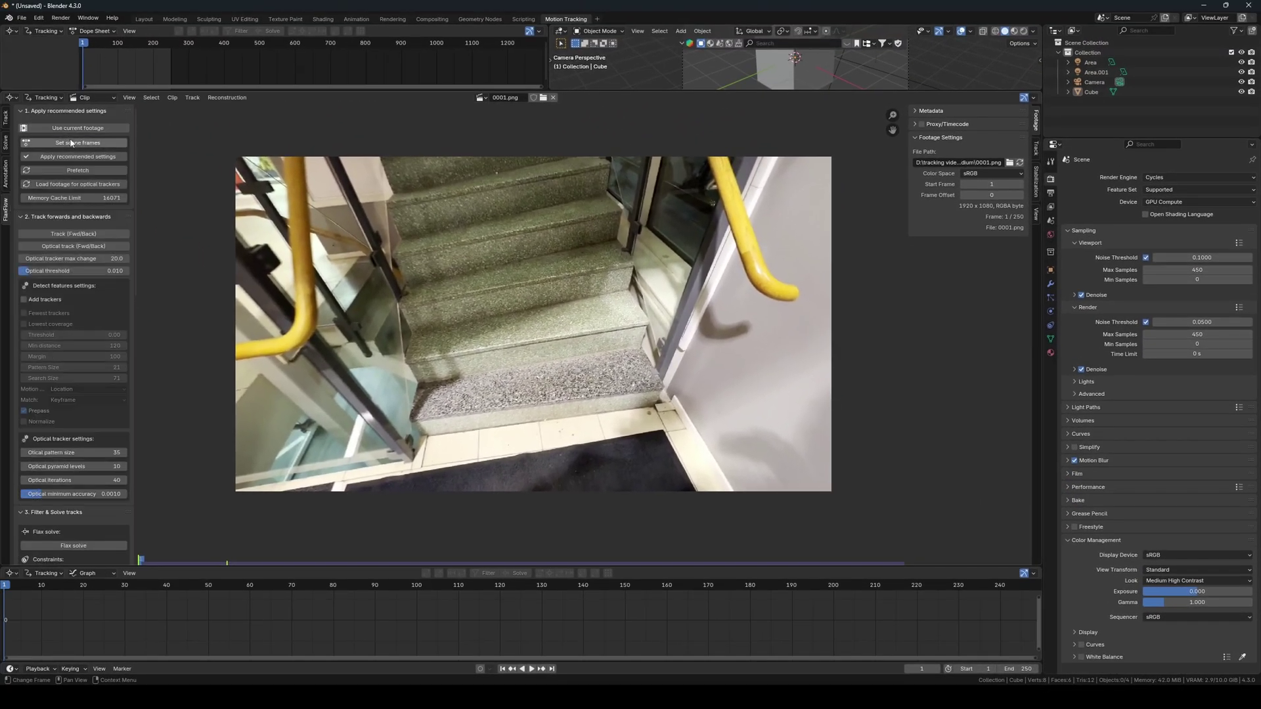
{"action": "left_click", "coordinate": [89, 157]}
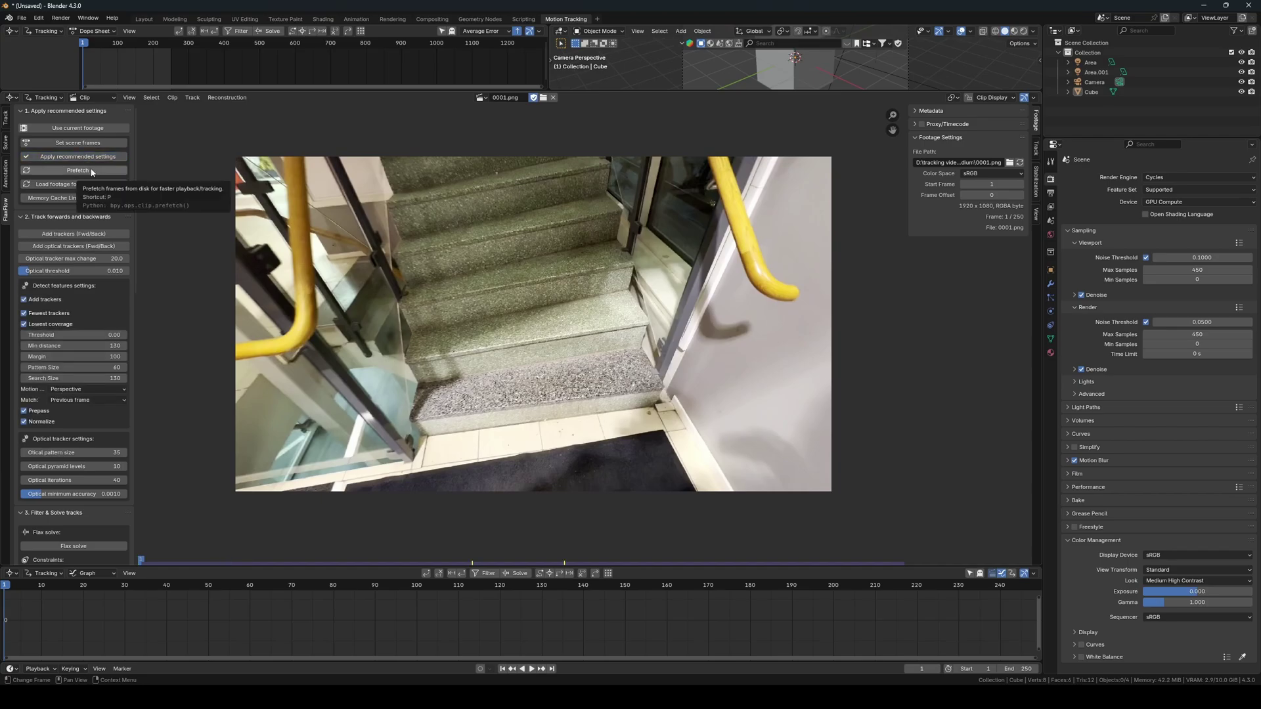
{"action": "left_click", "coordinate": [77, 170]}
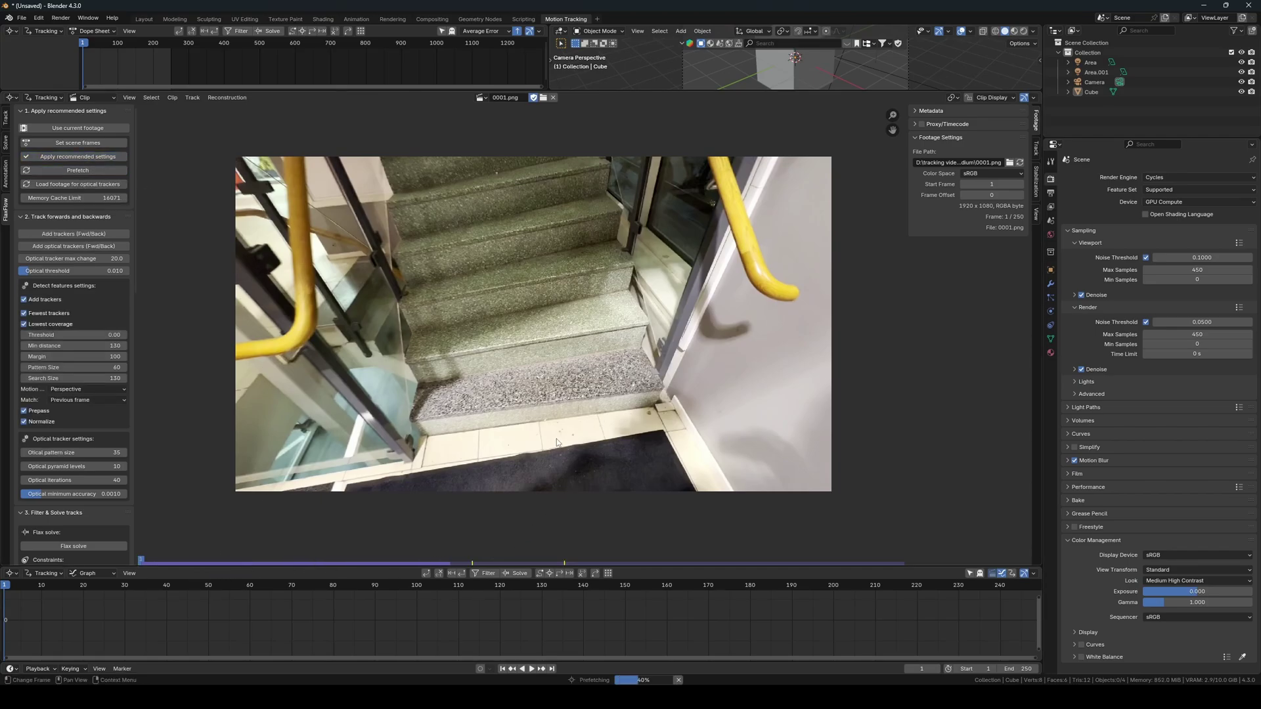
{"action": "left_click", "coordinate": [99, 184]}
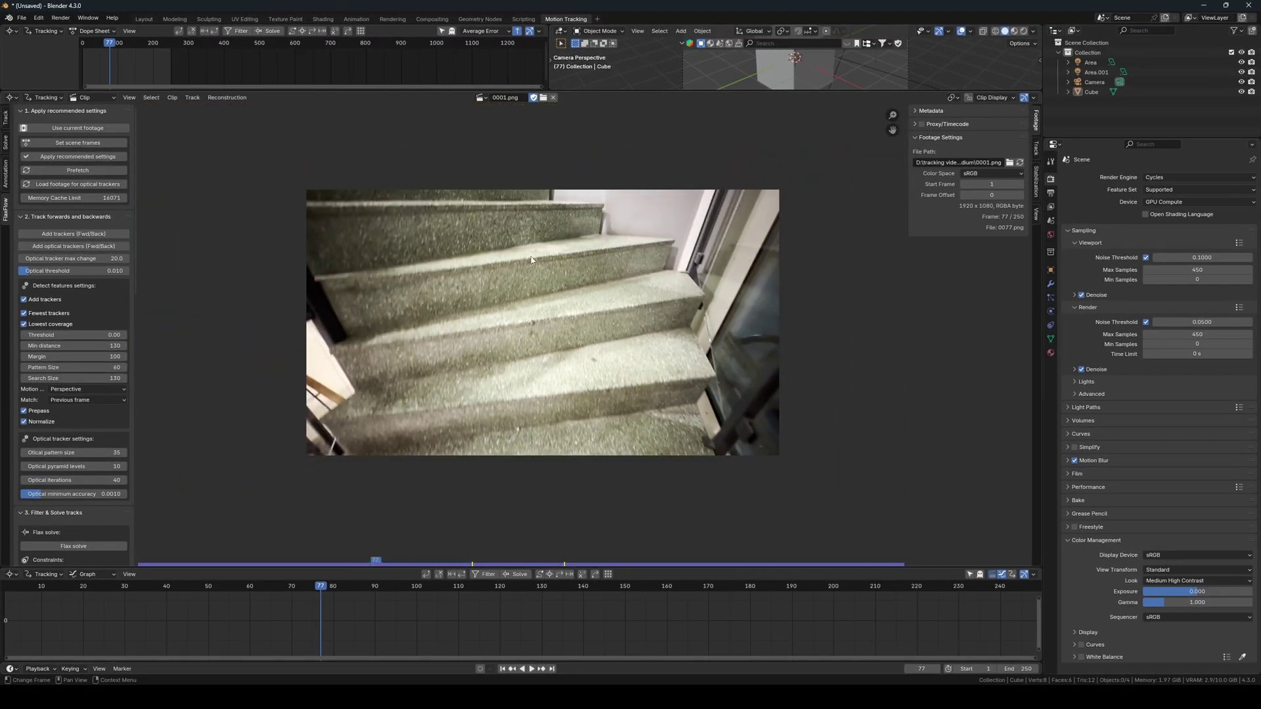
- Scrub through the staircase footage and add optical trackers forwards and backwards with Lowest coverage turned off
{"action": "scroll", "coordinate": [530, 270], "scroll_direction": "up", "scroll_amount": 1}
{"action": "left_click_drag", "start_coordinate": [327, 579], "coordinate": [63, 473]}
{"action": "scroll", "coordinate": [265, 383], "scroll_direction": "down", "scroll_amount": 1}
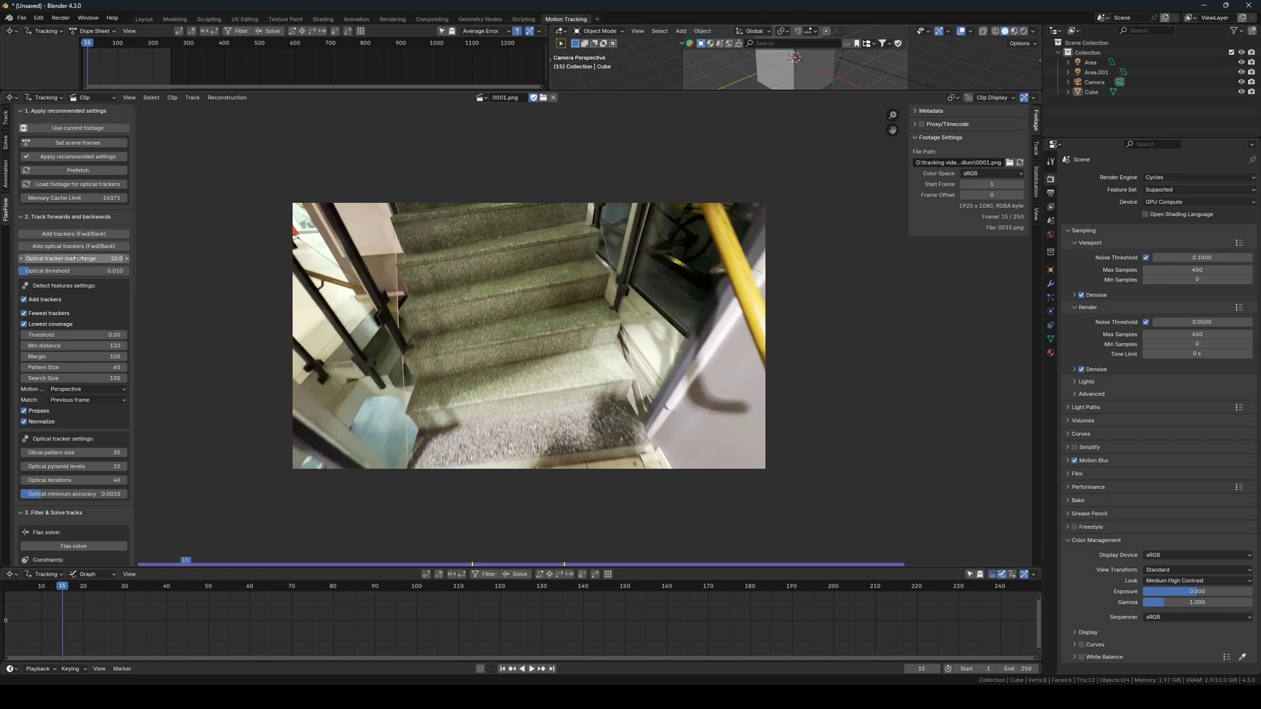
{"action": "left_click", "coordinate": [550, 576]}
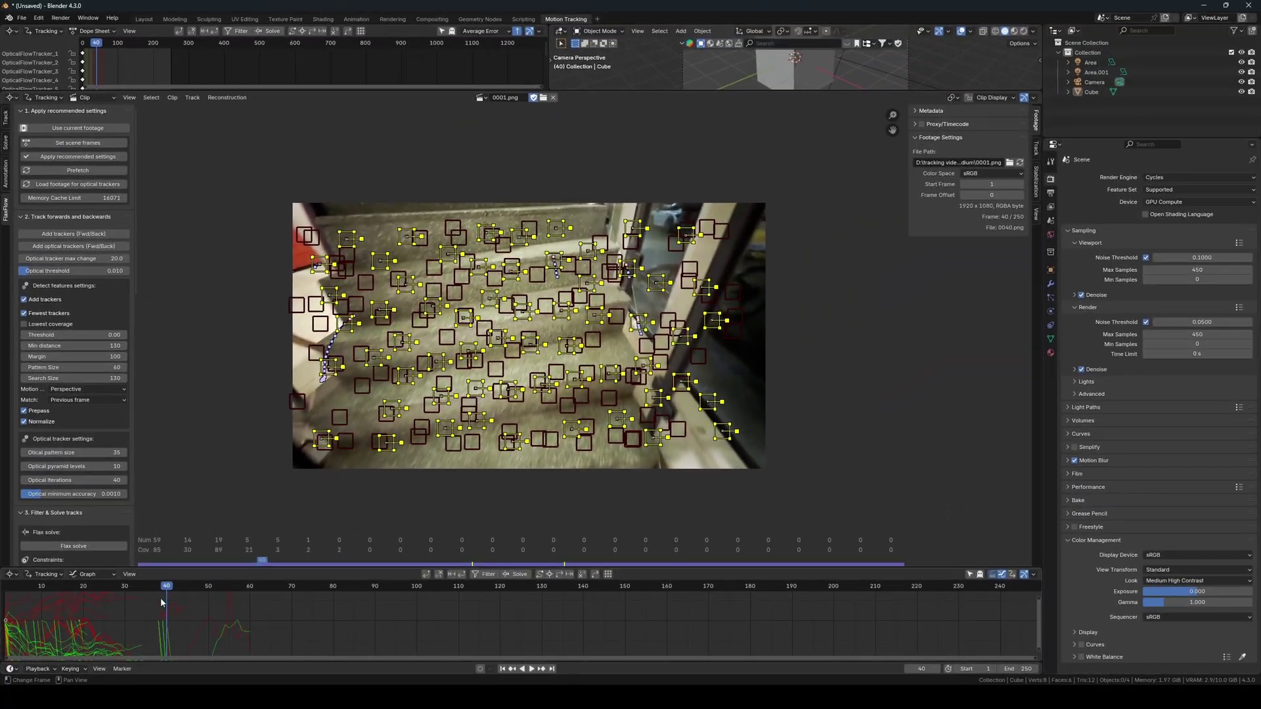
- Scrub through the tracked frames and delete all the optical trackers
{"action": "left_click_drag", "start_coordinate": [286, 542], "coordinate": [314, 536]}
{"action": "left_click_drag", "start_coordinate": [181, 589], "coordinate": [58, 589]}
{"action": "key", "text": "a"}
{"action": "key", "text": "x"}
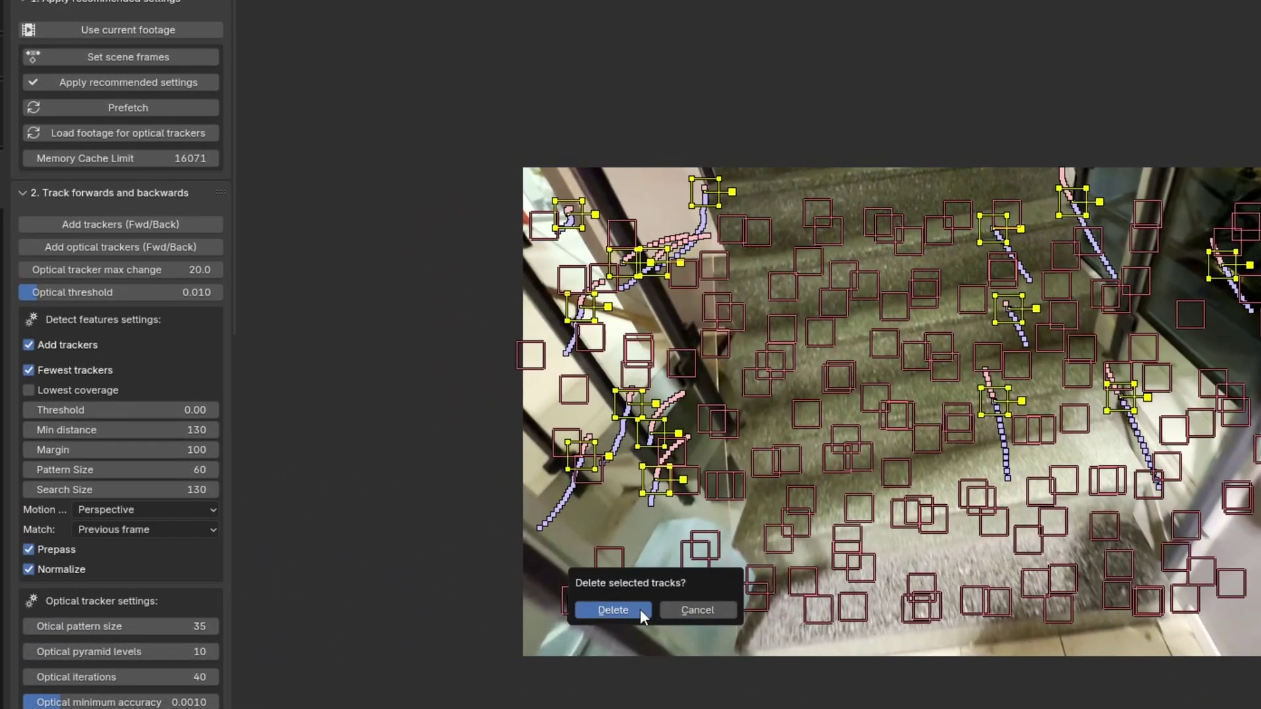
{"action": "left_click", "coordinate": [355, 443]}
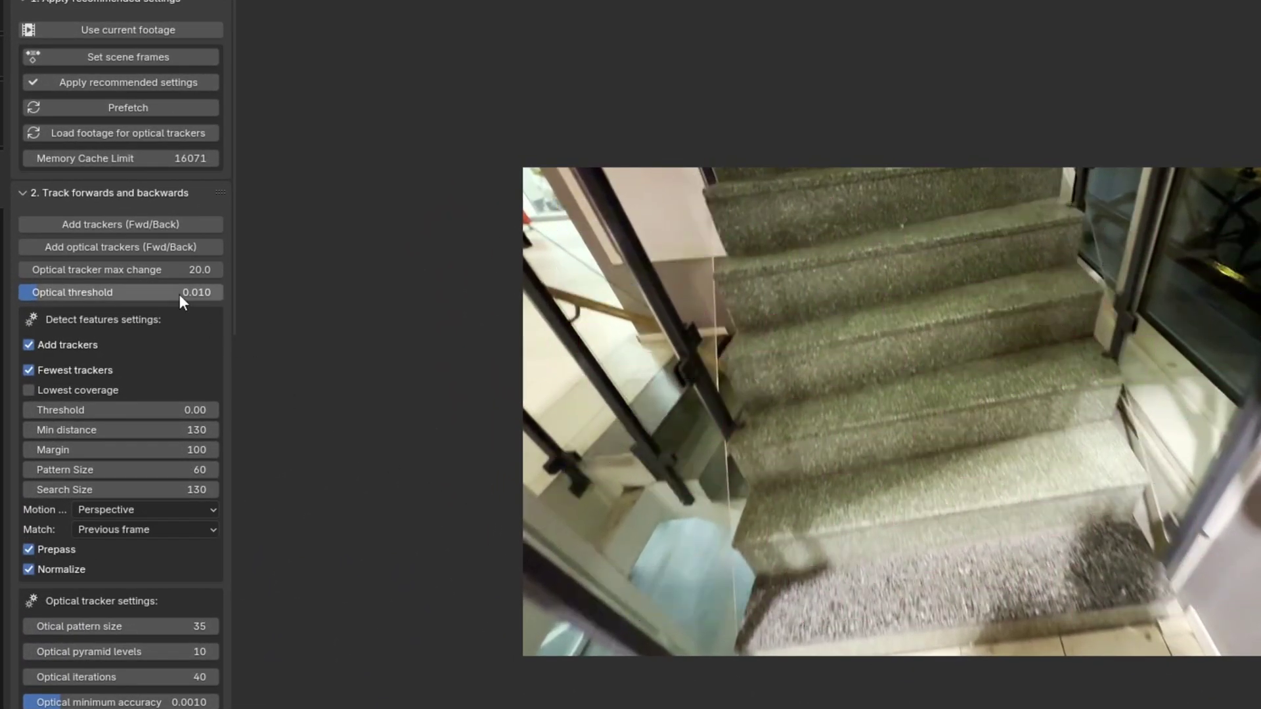
- Set the optical threshold to 0.001 and add the optical trackers forwards and backwards again
{"action": "double_click", "coordinate": [179, 294]}
{"action": "key", "text": "BackSpace"}
{"action": "type", "text": "01"}
{"action": "key", "text": "Return"}
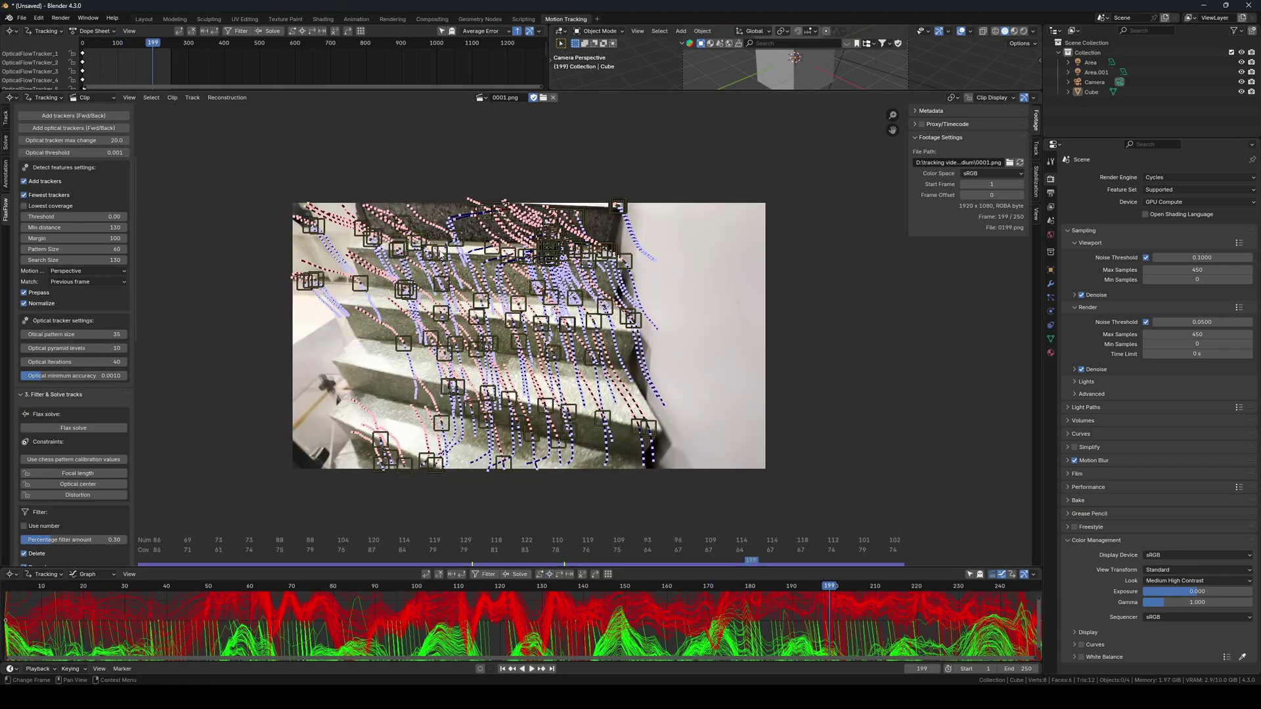
- Select the track outliers with an outlier threshold of 2.72 and delete them
{"action": "scroll", "coordinate": [554, 234], "scroll_direction": "up", "scroll_amount": 4}
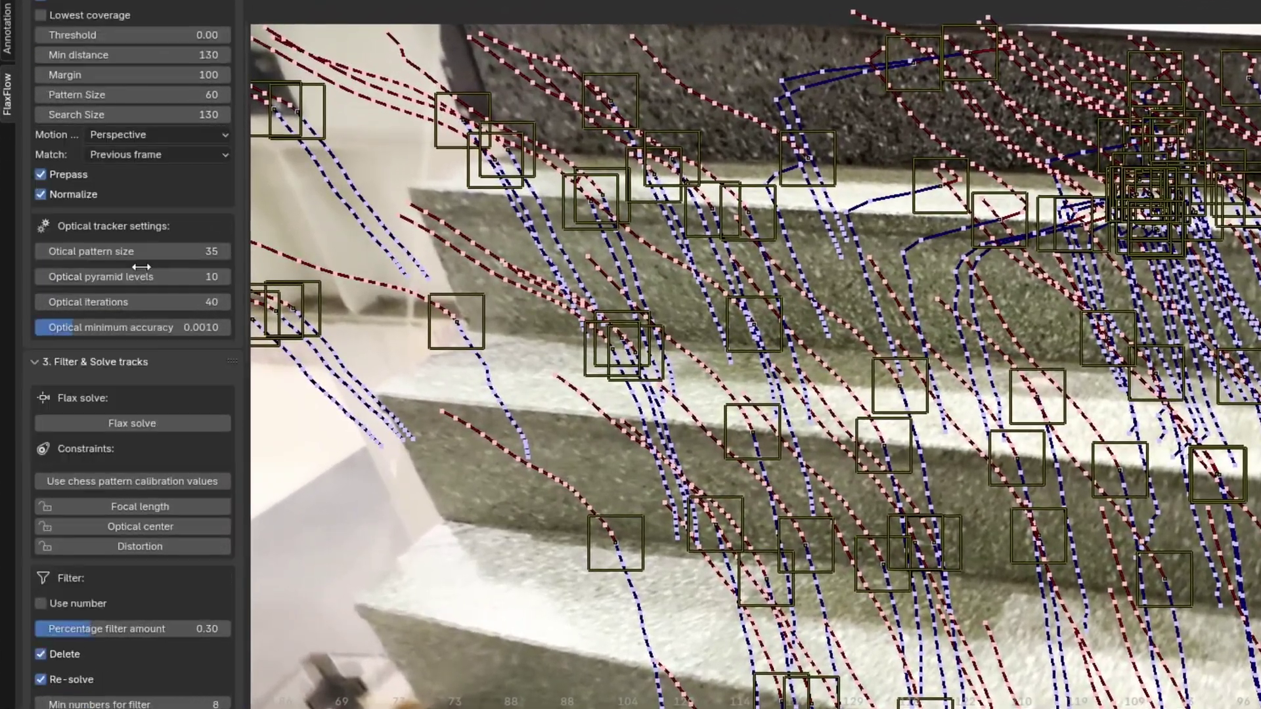
{"action": "scroll", "coordinate": [176, 310], "scroll_direction": "down", "scroll_amount": 10}
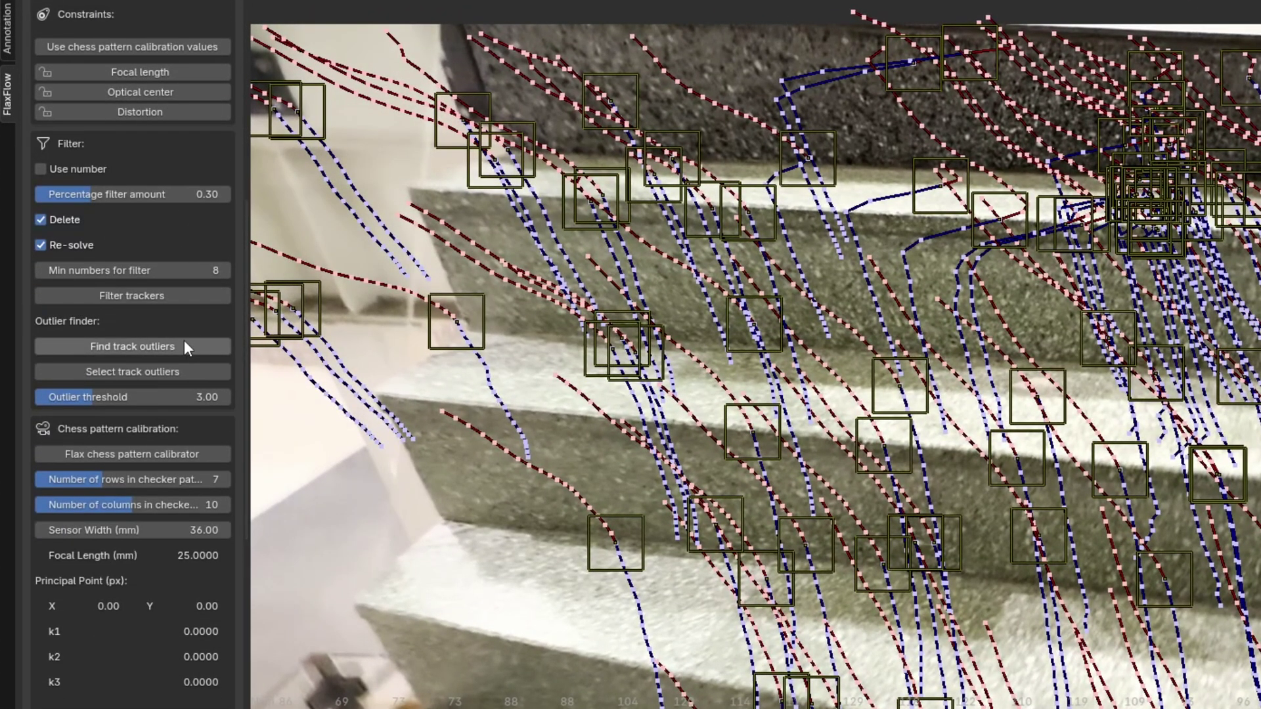
{"action": "left_click", "coordinate": [183, 372]}
{"action": "left_click_drag", "start_coordinate": [144, 398], "coordinate": [92, 375]}
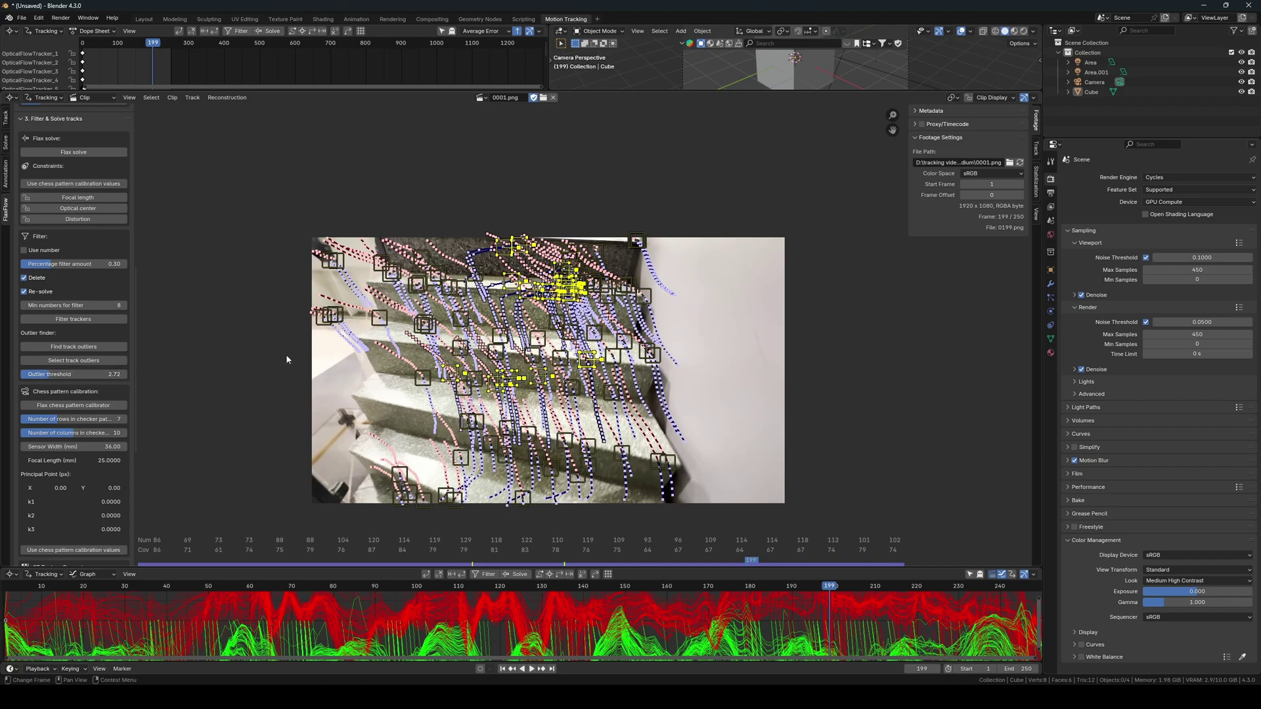
{"action": "key", "text": "Delete"}
- Scrub back to frame 25 to review the remaining tracks, and filter the trackers twice with Re-solve on
{"action": "left_click_drag", "start_coordinate": [552, 587], "coordinate": [101, 554]}
{"action": "key", "text": "Right"}
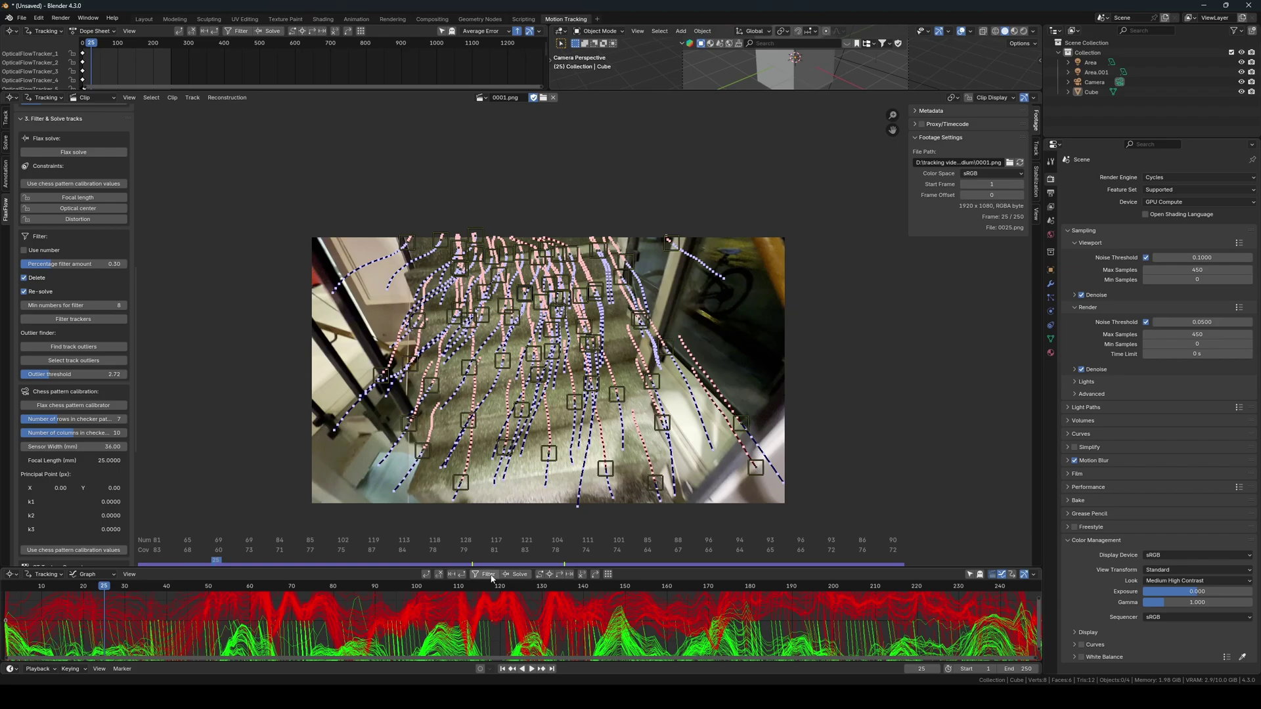
{"action": "left_click", "coordinate": [486, 575]}
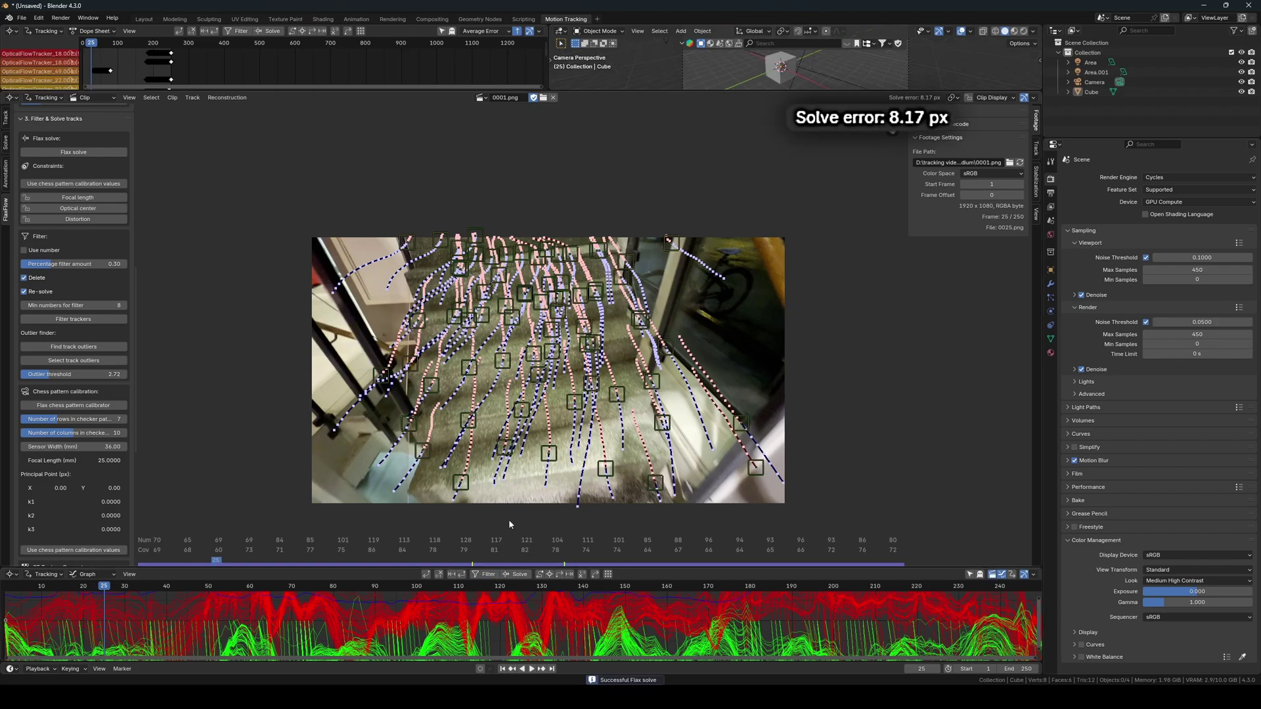
{"action": "left_click", "coordinate": [488, 574]}
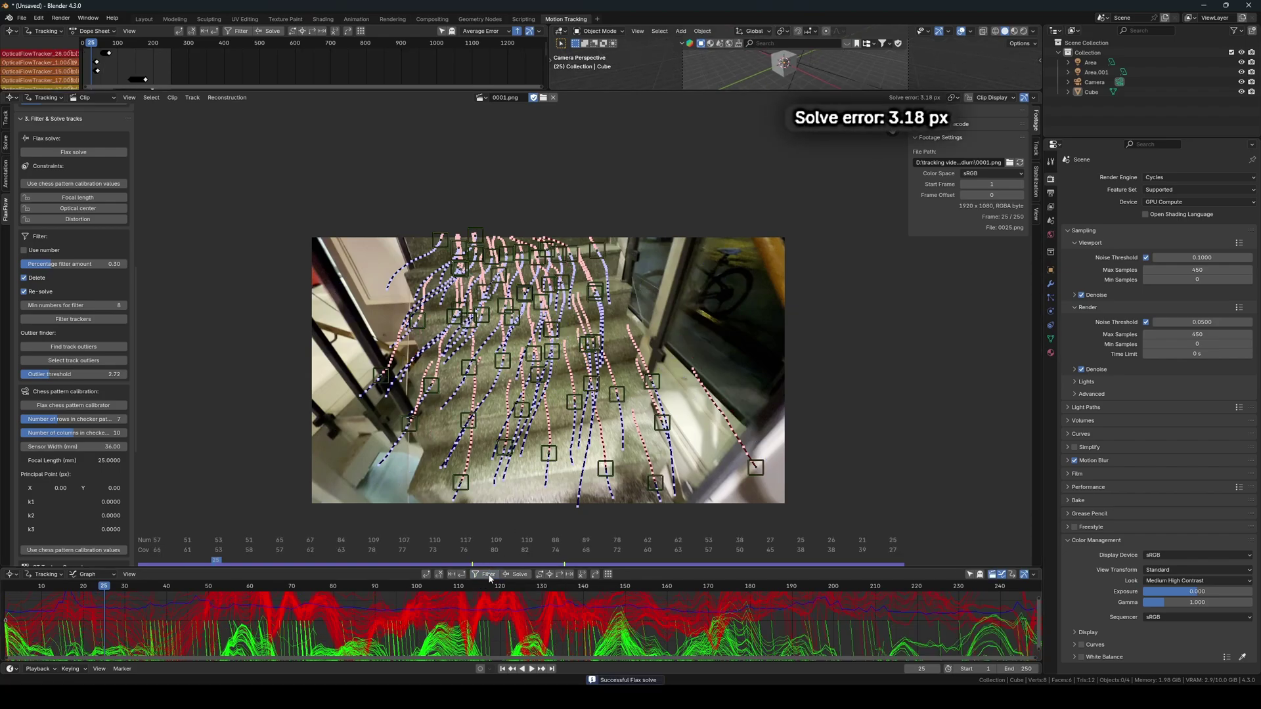
- Try filtering the trackers twice more with a percentage filter amount of 0.15, and undo the filtering
{"action": "left_click", "coordinate": [488, 574]}
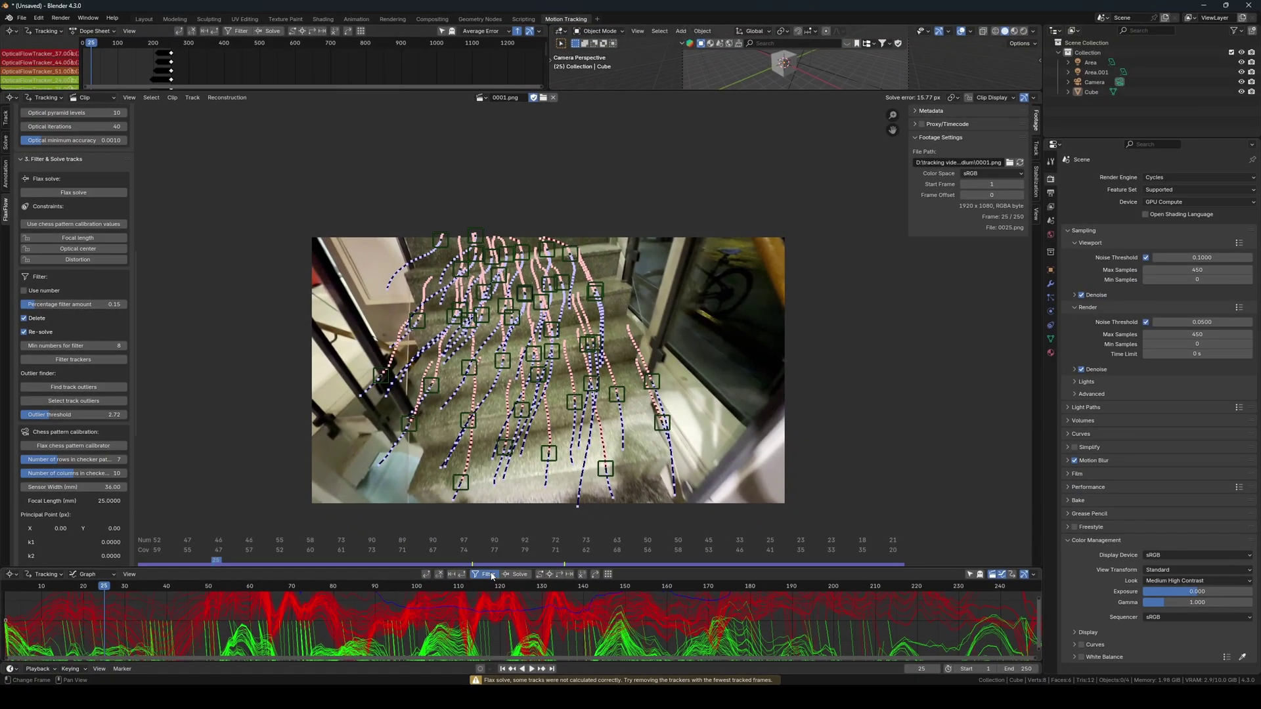
{"action": "left_click", "coordinate": [487, 574]}
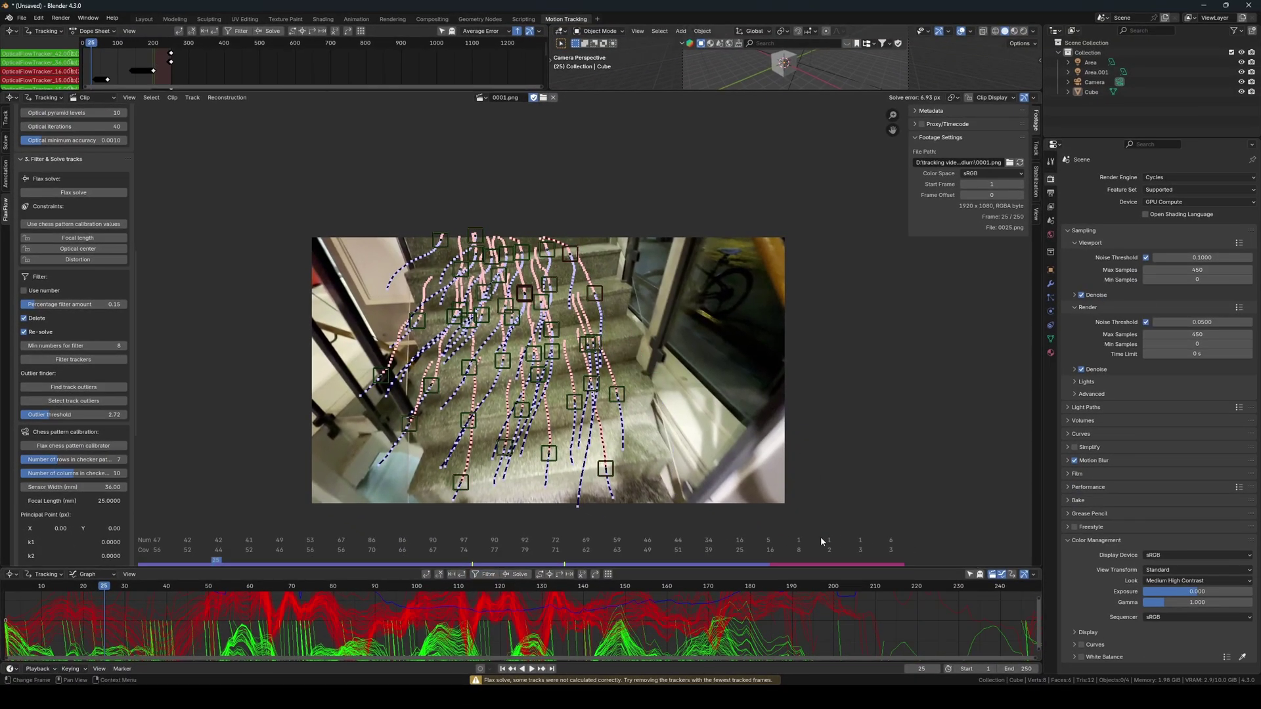
{"action": "key", "text": "ctrl+z"}
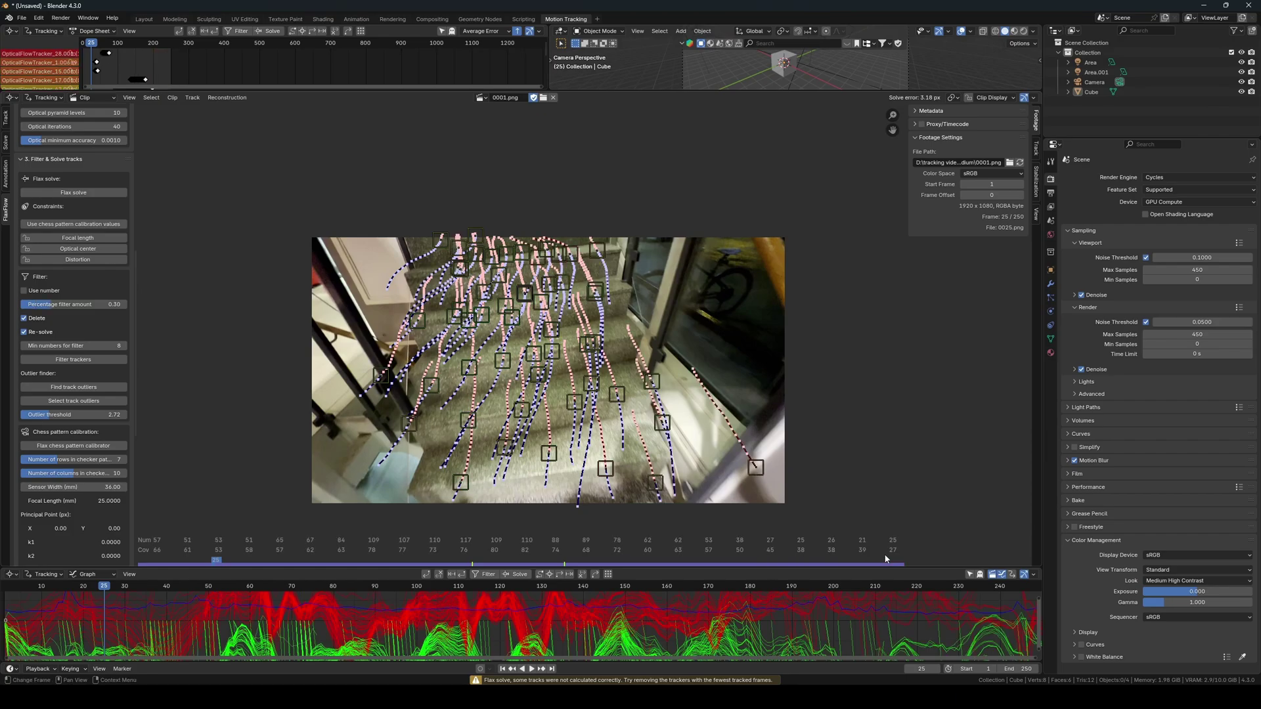
- Scrub to frame 144, switch the filter to Use number with an amount of 10, and filter the trackers repeatedly
{"action": "left_click_drag", "start_coordinate": [819, 590], "coordinate": [600, 581]}
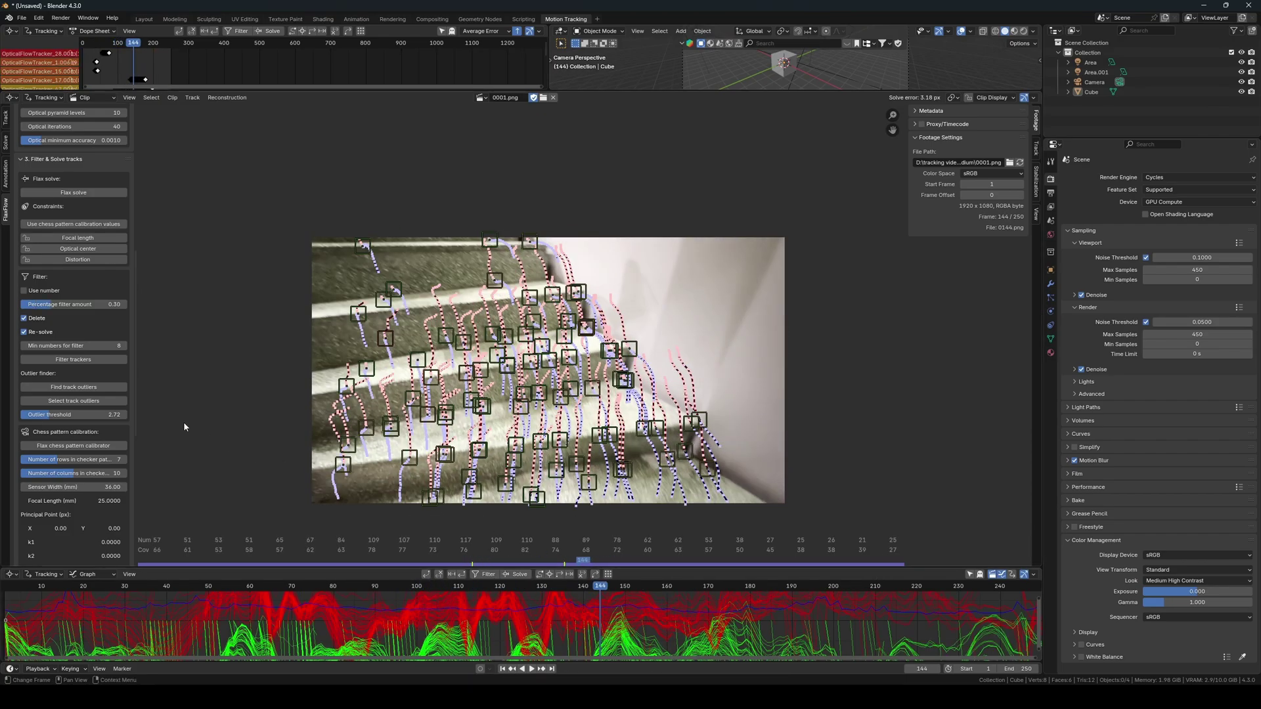
{"action": "left_click", "coordinate": [24, 290]}
{"action": "left_click", "coordinate": [486, 575]}
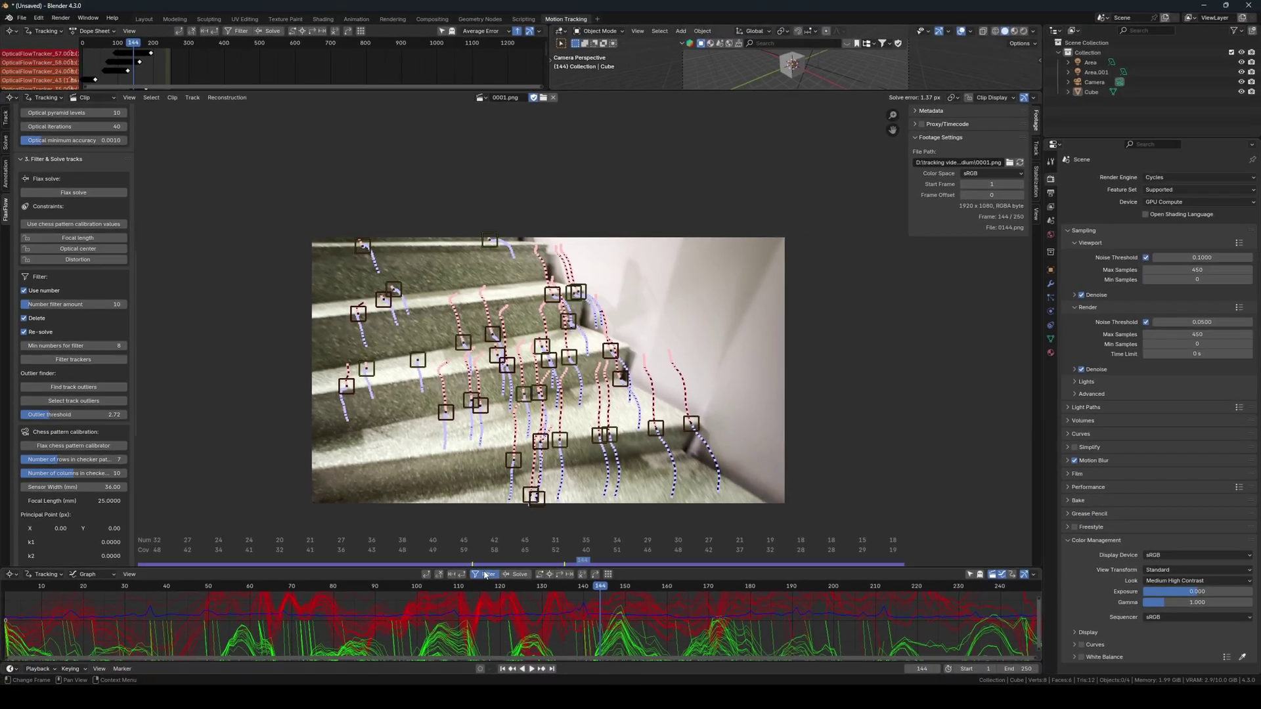
{"action": "left_click", "coordinate": [599, 639]}
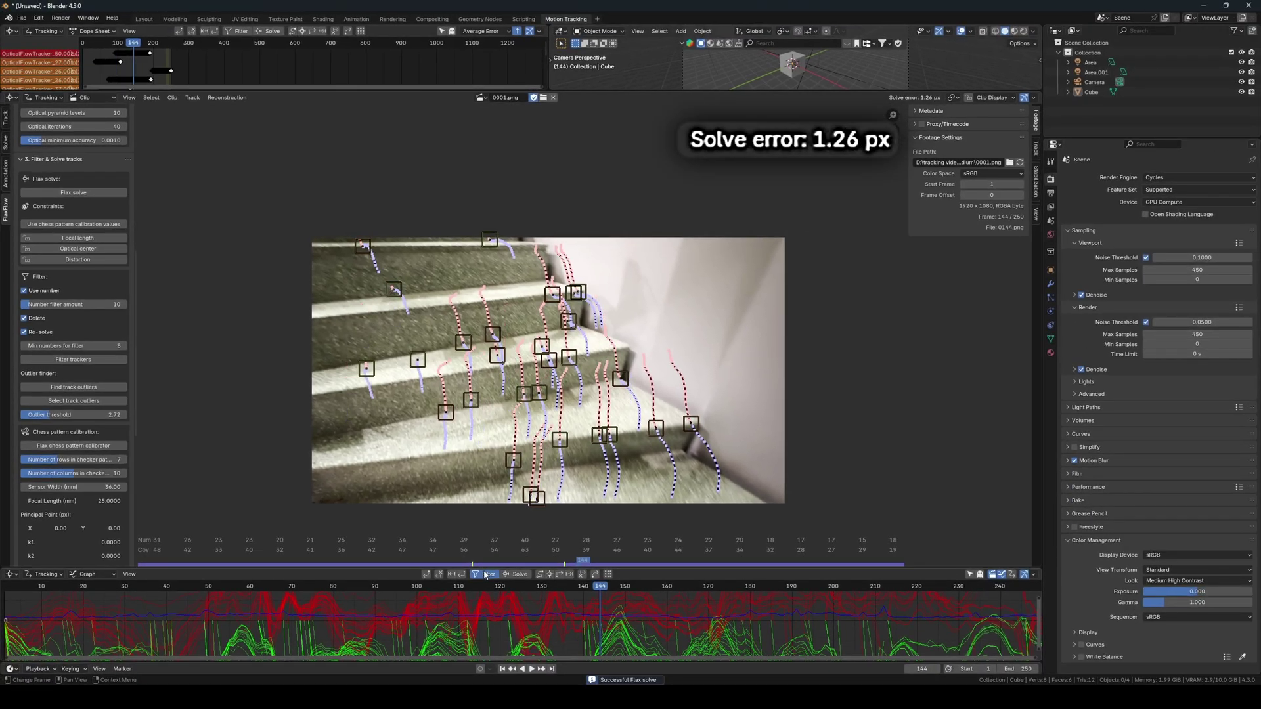
{"action": "left_click", "coordinate": [486, 575]}
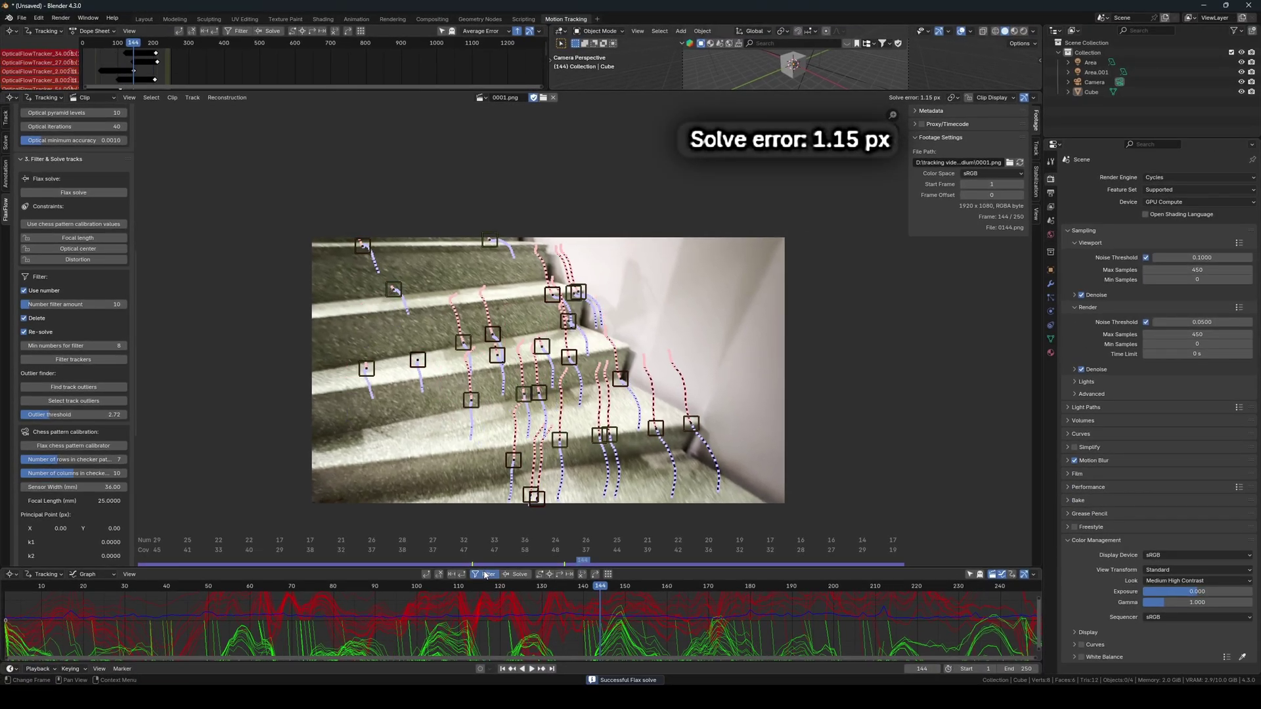
{"action": "left_click", "coordinate": [485, 575]}
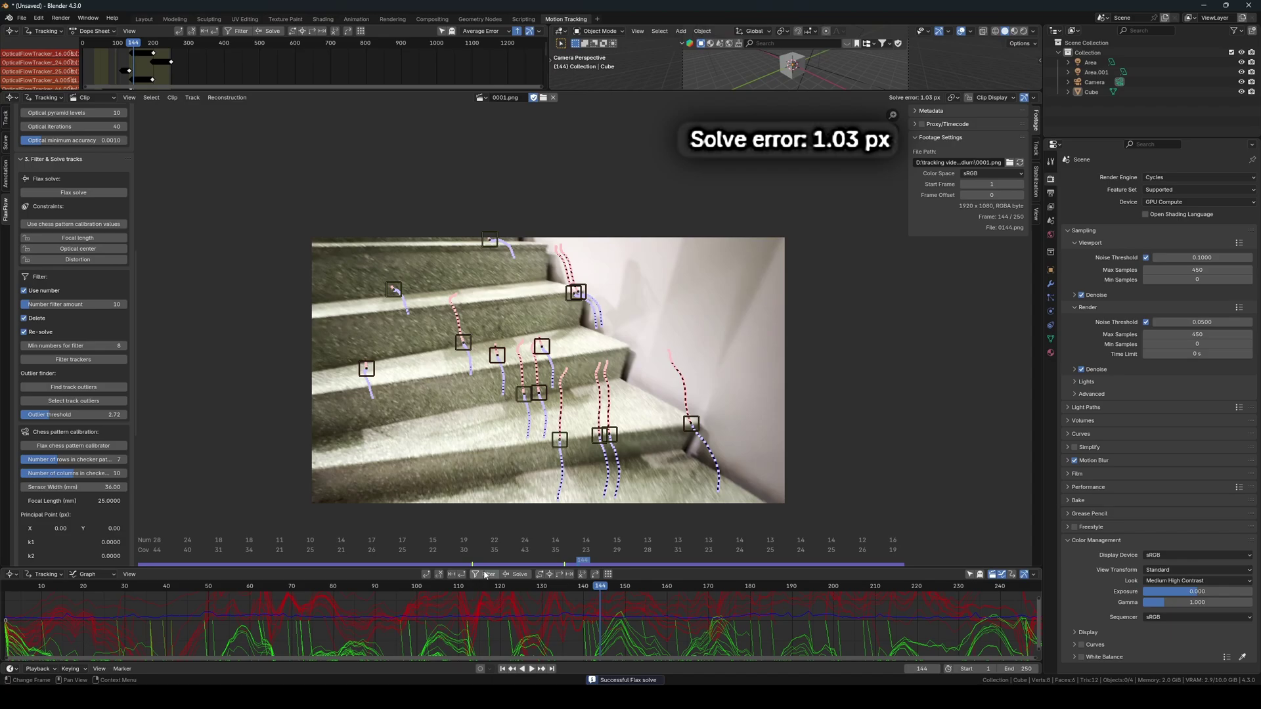
{"action": "left_click", "coordinate": [485, 574]}
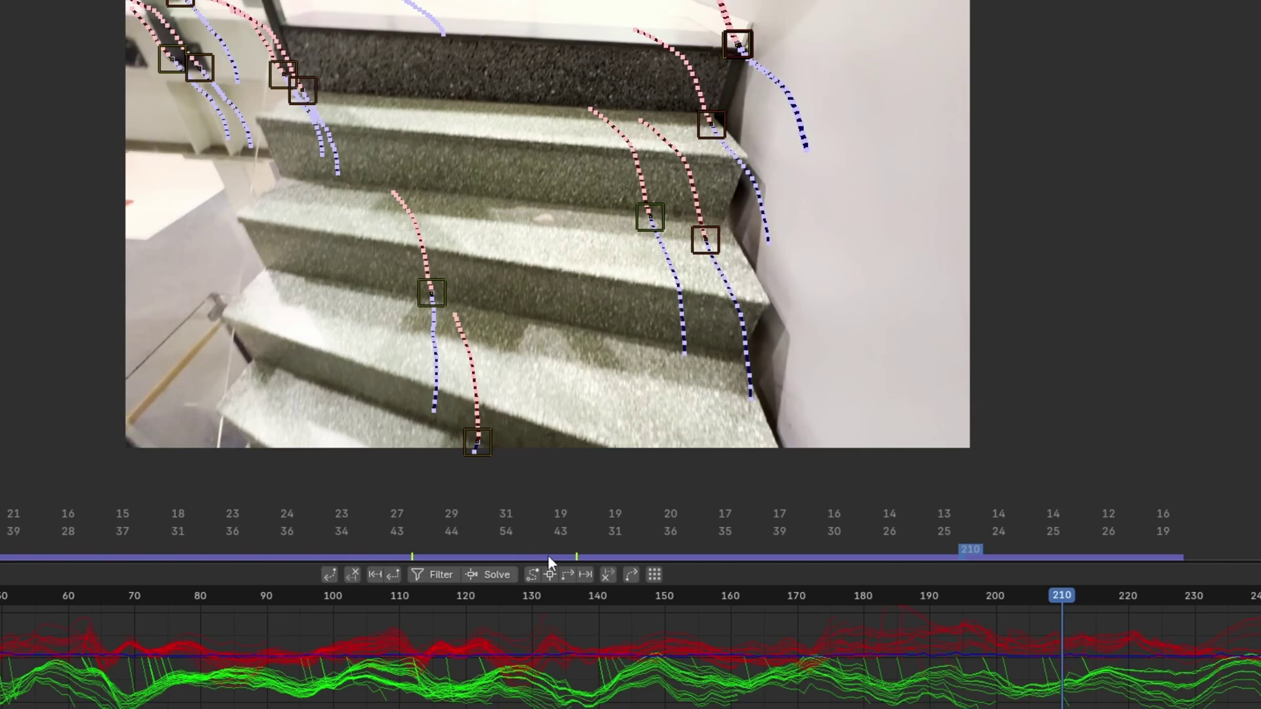
- Add more trackers forwards and backwards from frame 210, and filter the trackers
{"action": "left_click", "coordinate": [552, 574]}
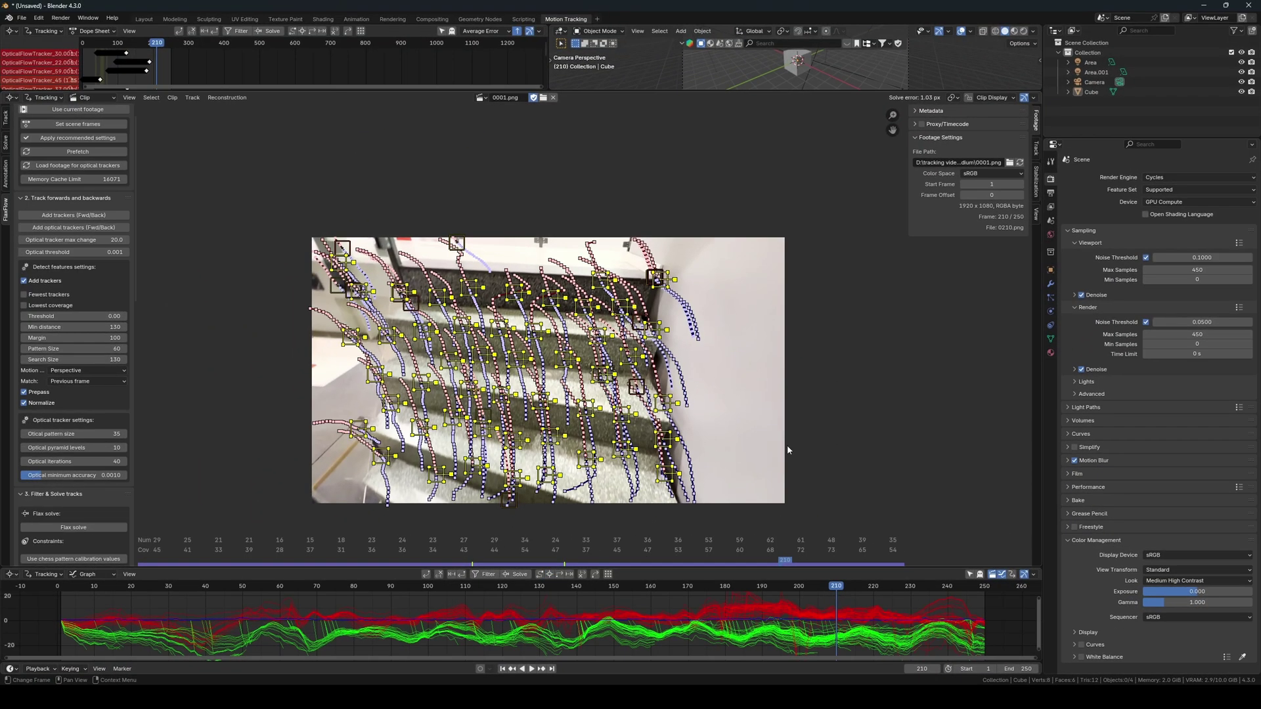
{"action": "left_click", "coordinate": [788, 450]}
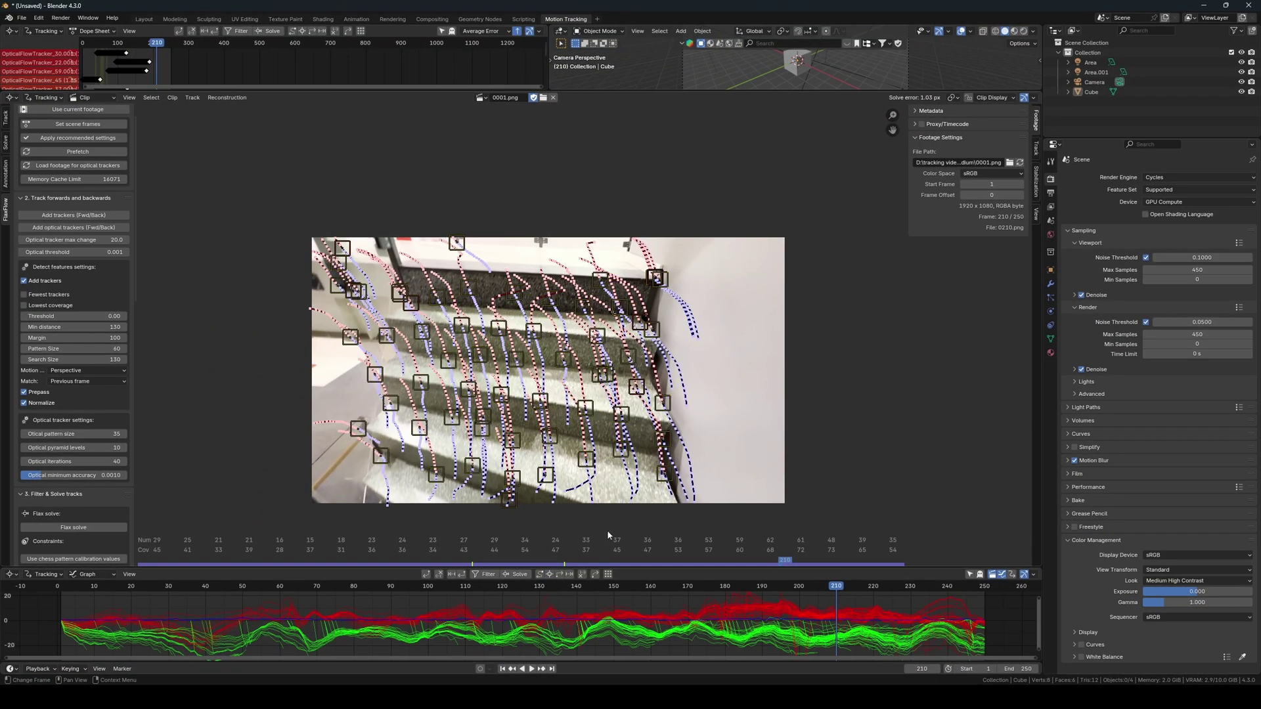
{"action": "left_click", "coordinate": [490, 576]}
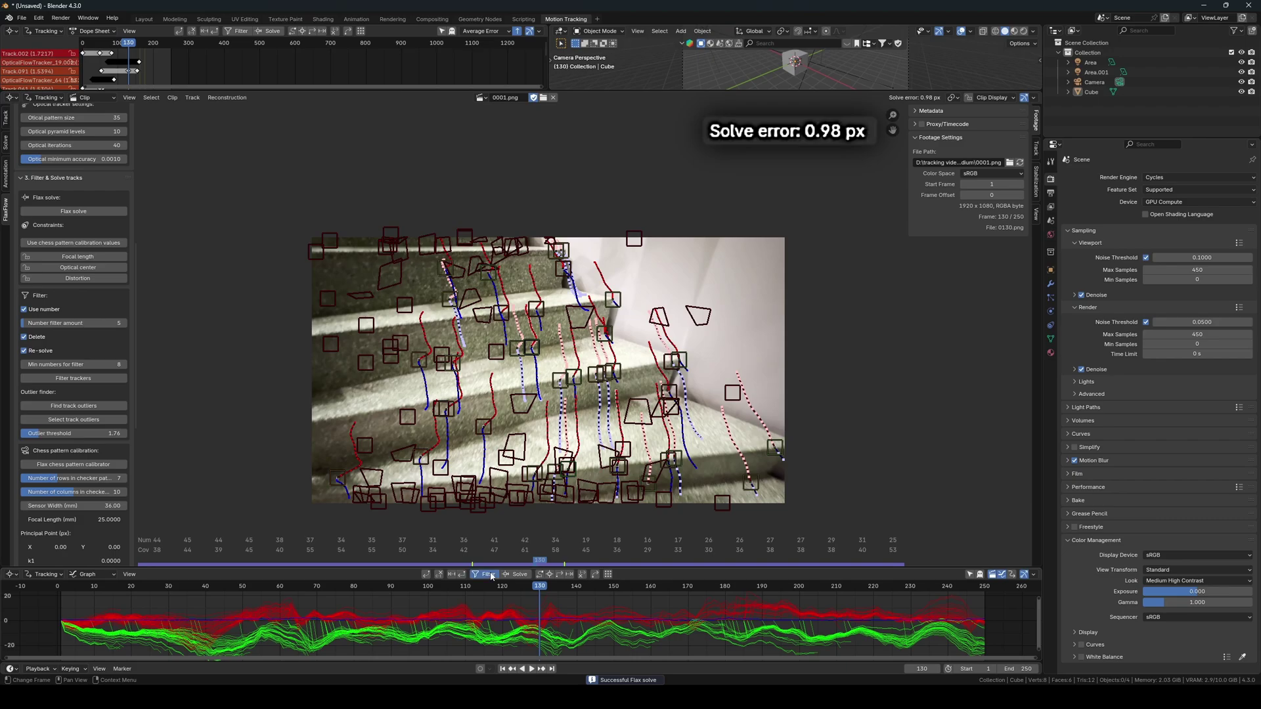
- Filter the trackers six more times with a number filter amount of 5 and Re-solve on
{"action": "left_click", "coordinate": [486, 575]}
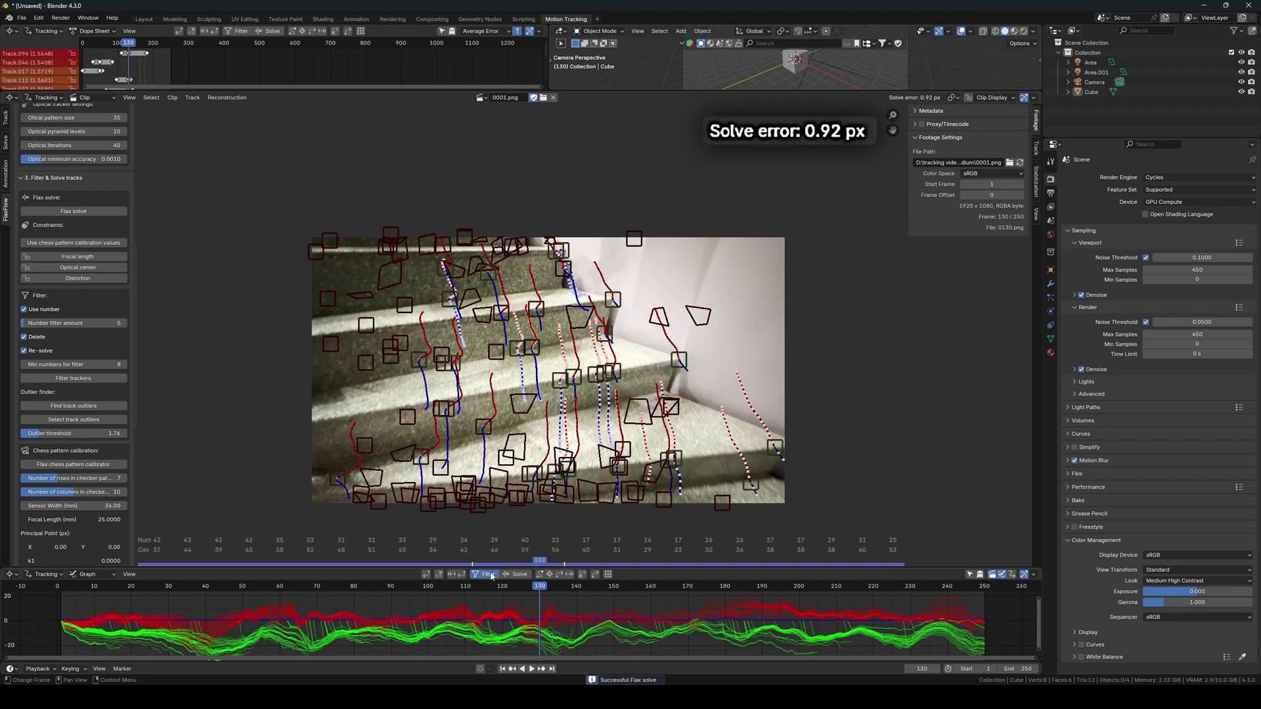
{"action": "left_click", "coordinate": [491, 576]}
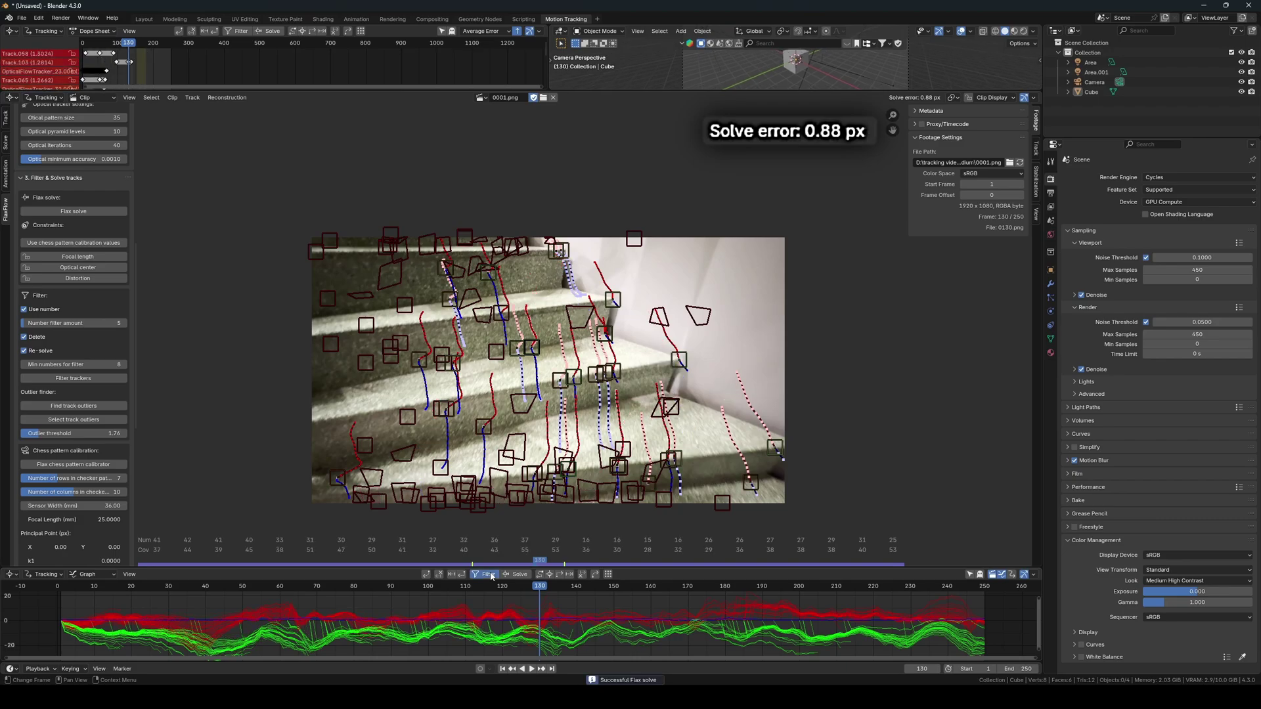
{"action": "left_click", "coordinate": [491, 575]}
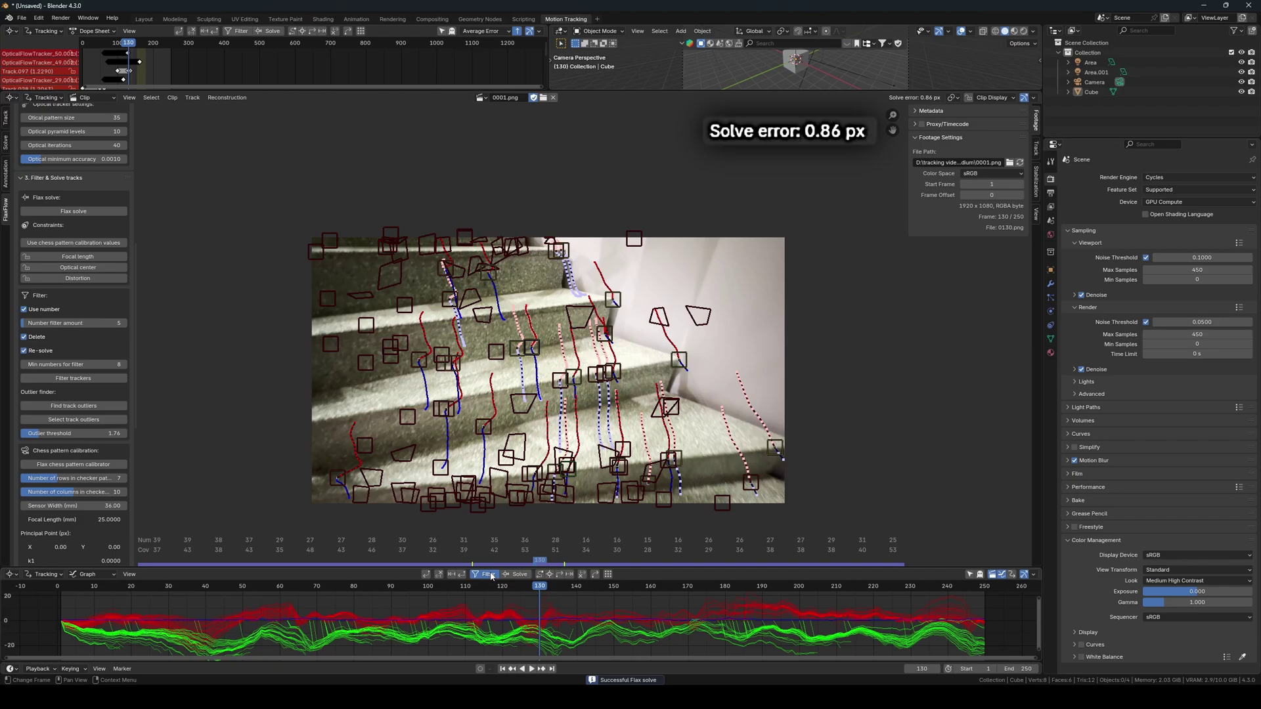
{"action": "left_click", "coordinate": [491, 575]}
{"action": "left_click", "coordinate": [491, 576]}
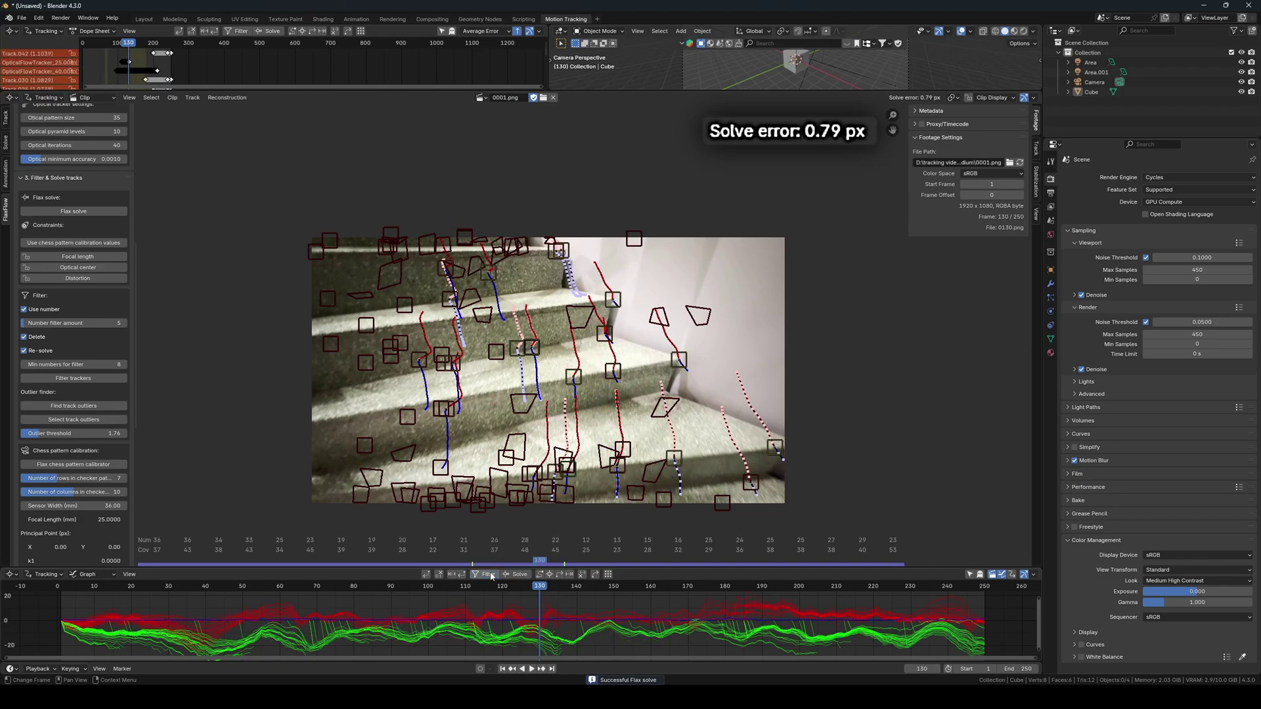
{"action": "left_click", "coordinate": [491, 576]}
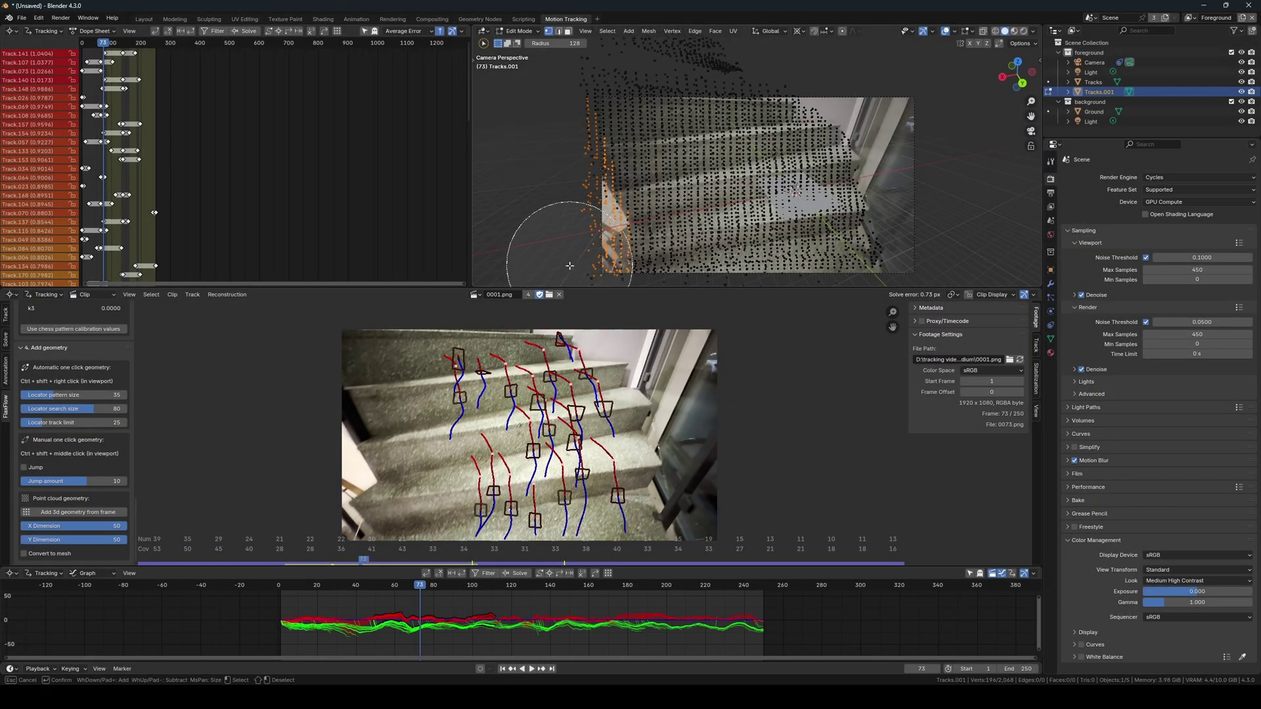
- Delete the circle-selected vertices along the outer edge of the Tracks.001 staircase point cloud, and hide the Tracks object
{"action": "key", "text": "x"}
{"action": "left_click", "coordinate": [562, 276]}
{"action": "middle_click_drag", "start_coordinate": [933, 196], "coordinate": [873, 141]}
{"action": "left_click", "coordinate": [1241, 83]}
{"action": "middle_click_drag", "start_coordinate": [998, 132], "coordinate": [540, 112]}
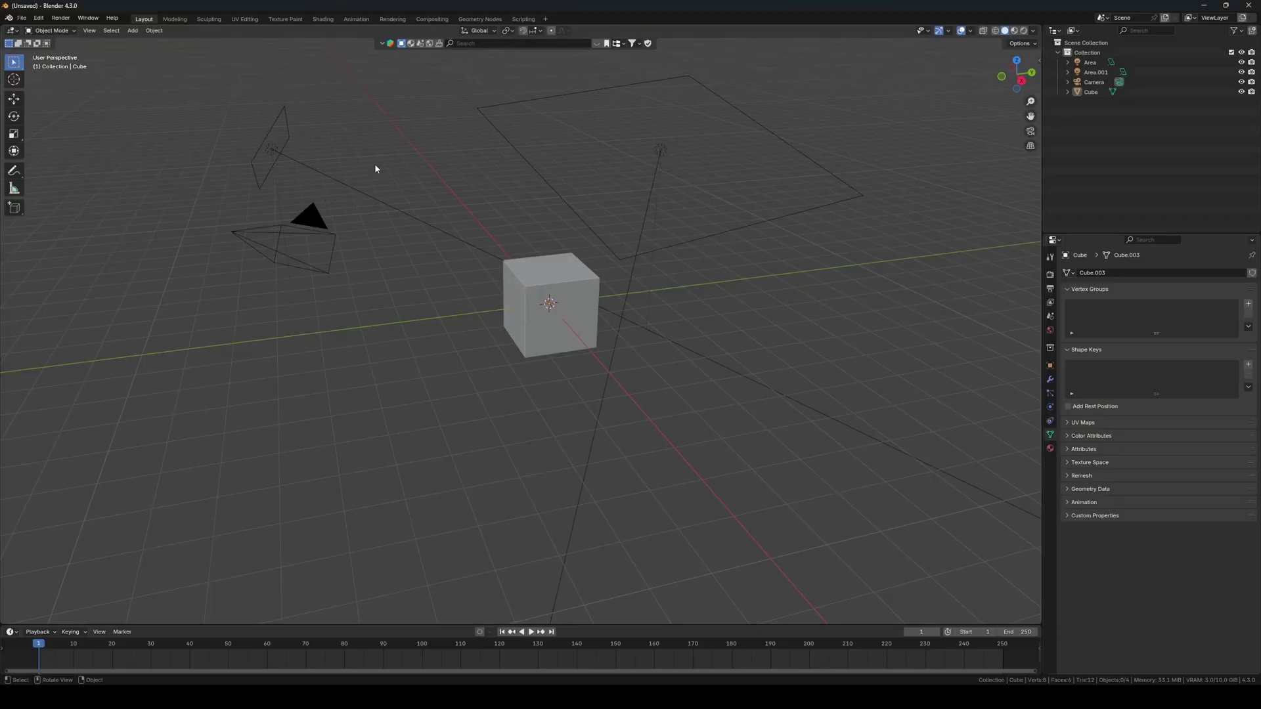
- Add the VFX Motion Tracking workspace and open the whole PNG sequence from the Hard folder as the clip
{"action": "left_click", "coordinate": [545, 20]}
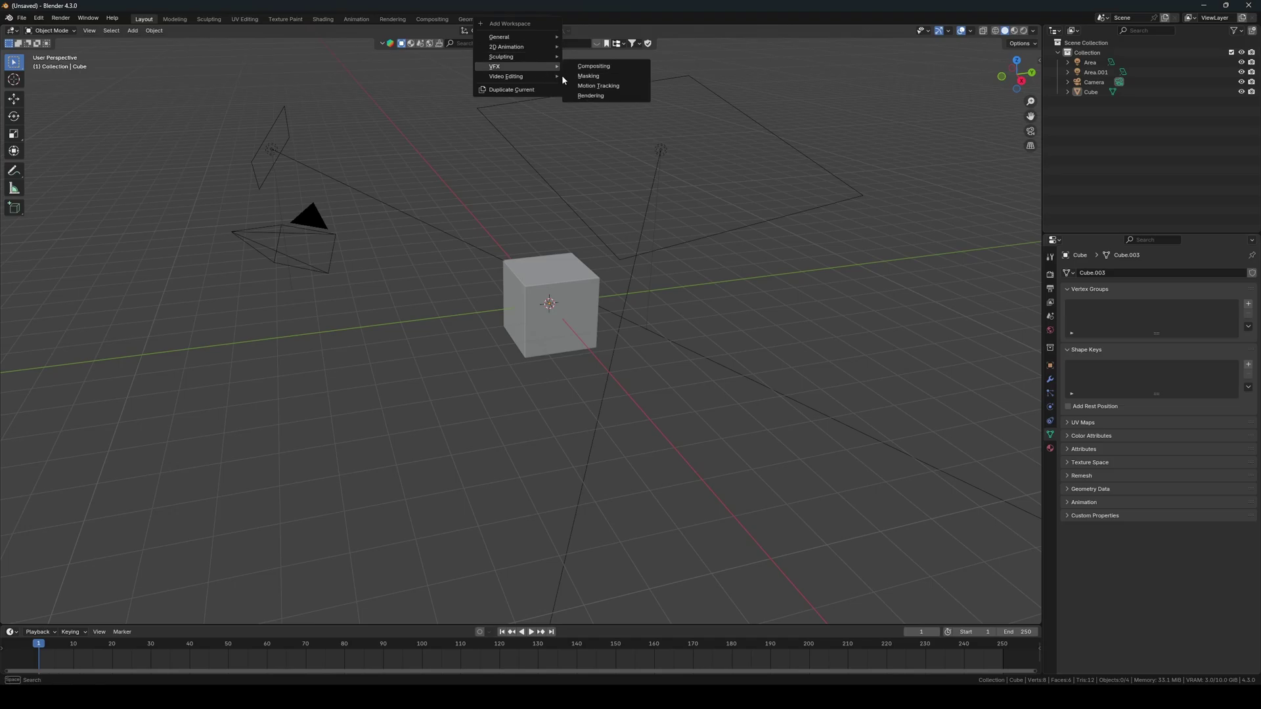
{"action": "left_click", "coordinate": [588, 86]}
{"action": "left_click", "coordinate": [531, 224]}
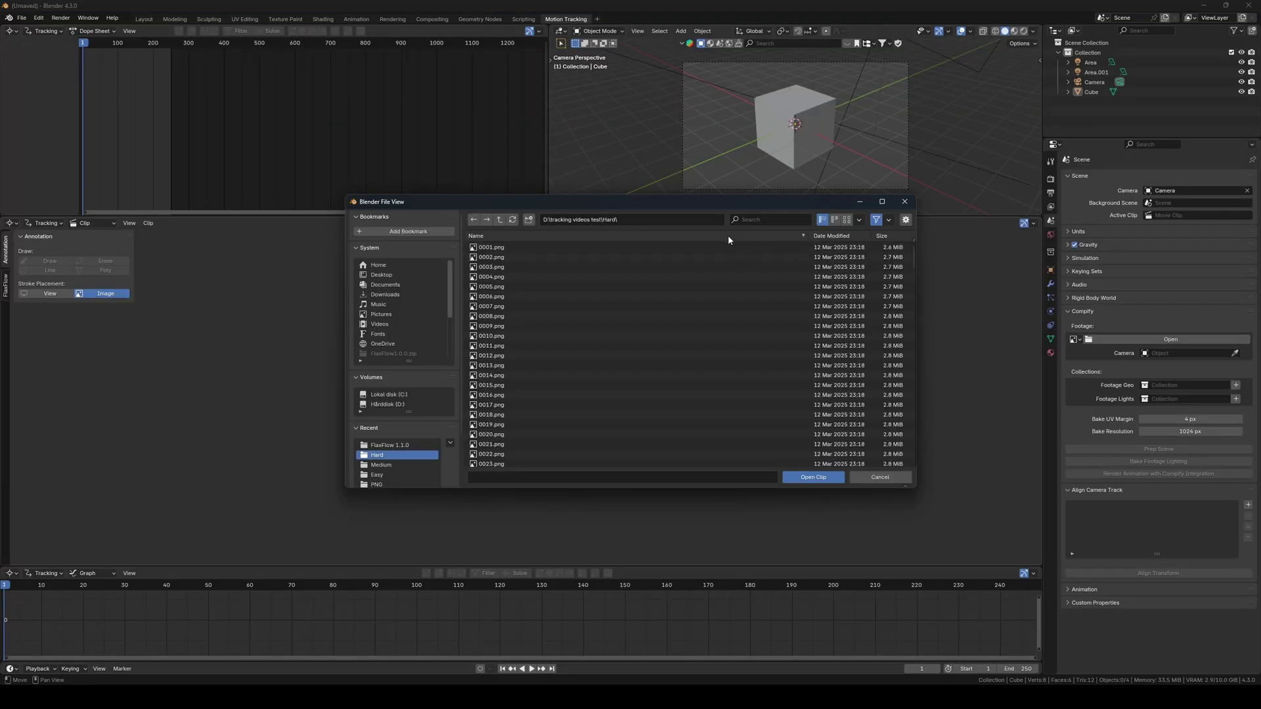
{"action": "key", "text": "a"}
{"action": "key", "text": "Return"}
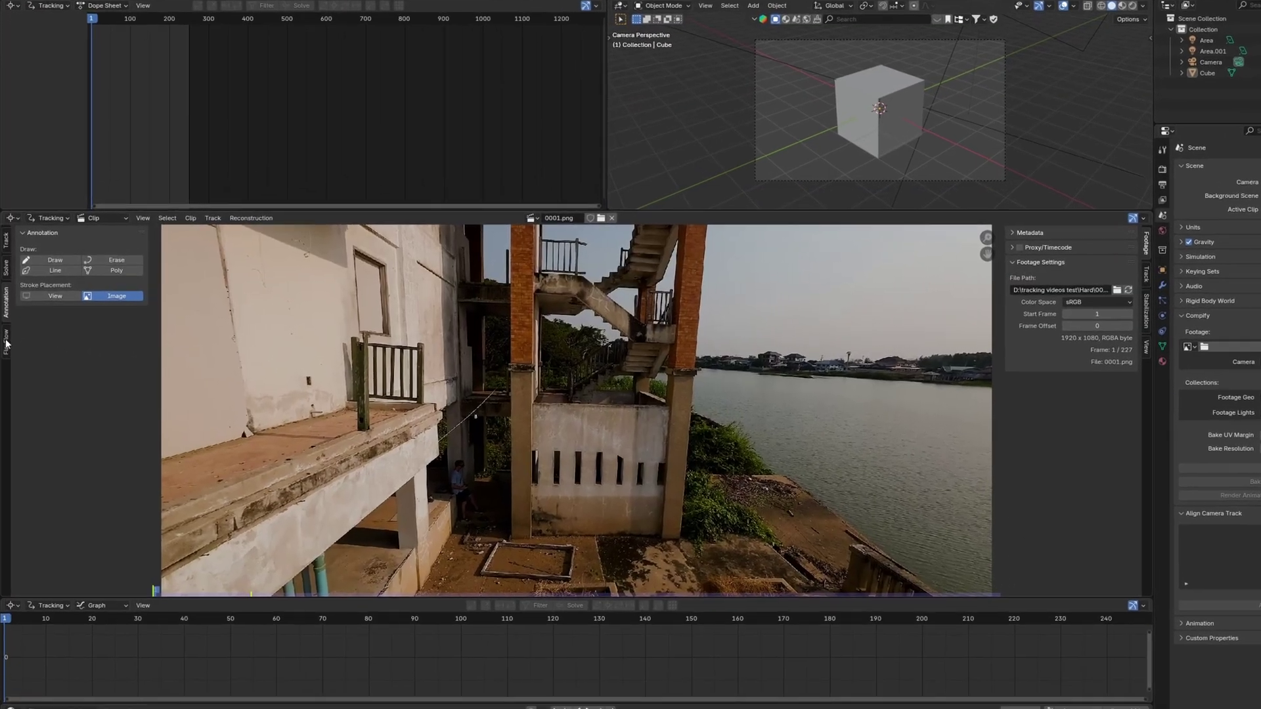
- Prepare the clip in FlaxFlow: use current footage, set scene frames, apply the recommended settings and load footage for optical trackers
{"action": "left_click", "coordinate": [4, 335]}
{"action": "left_click", "coordinate": [144, 242]}
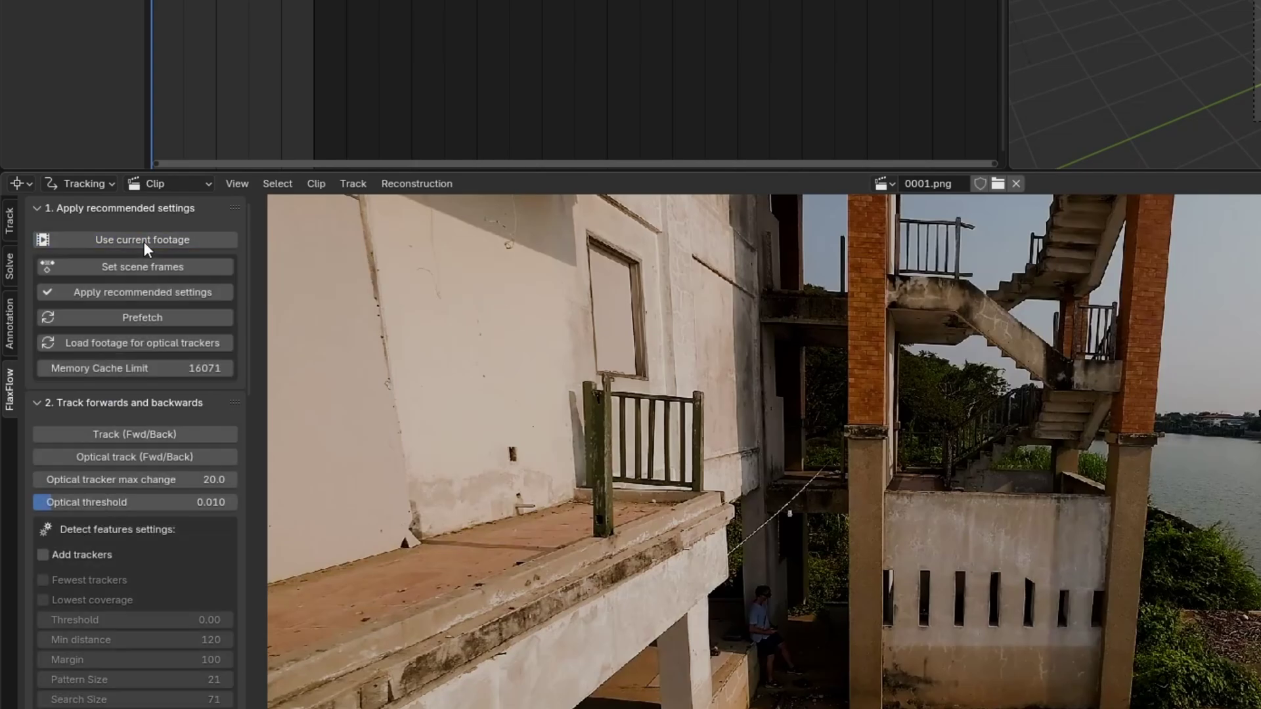
{"action": "left_click", "coordinate": [188, 260]}
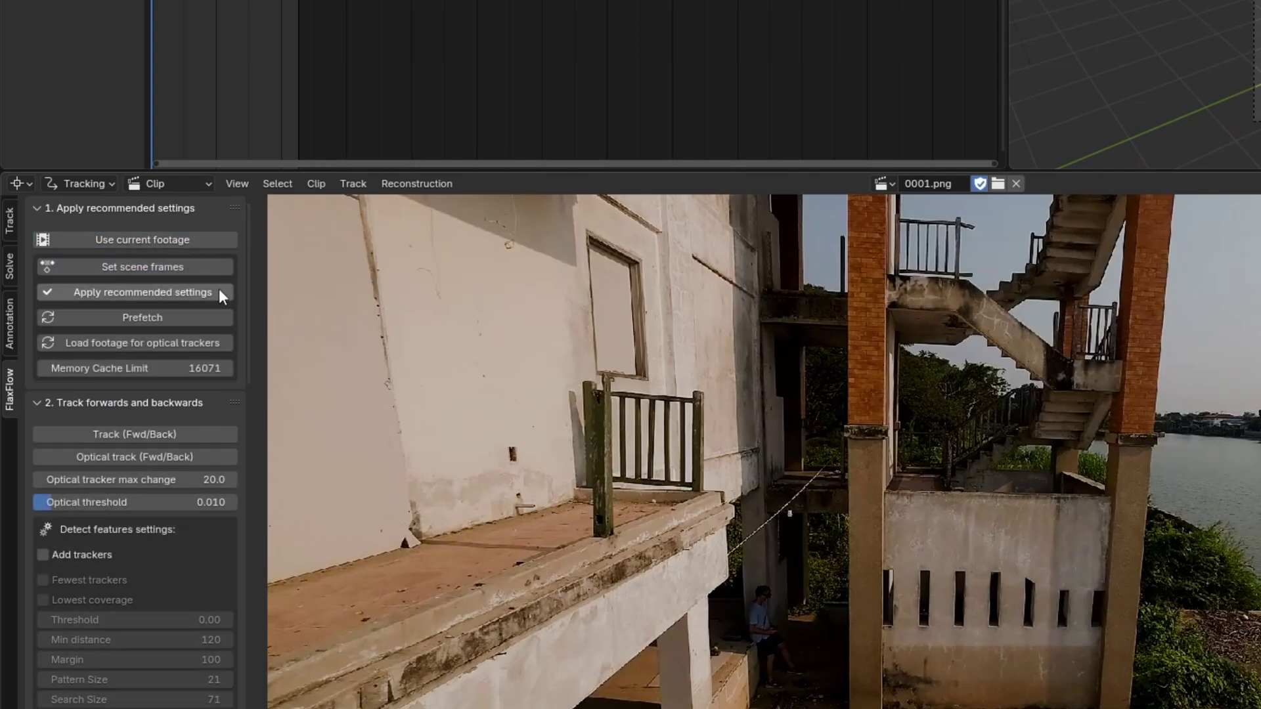
{"action": "left_click", "coordinate": [219, 292]}
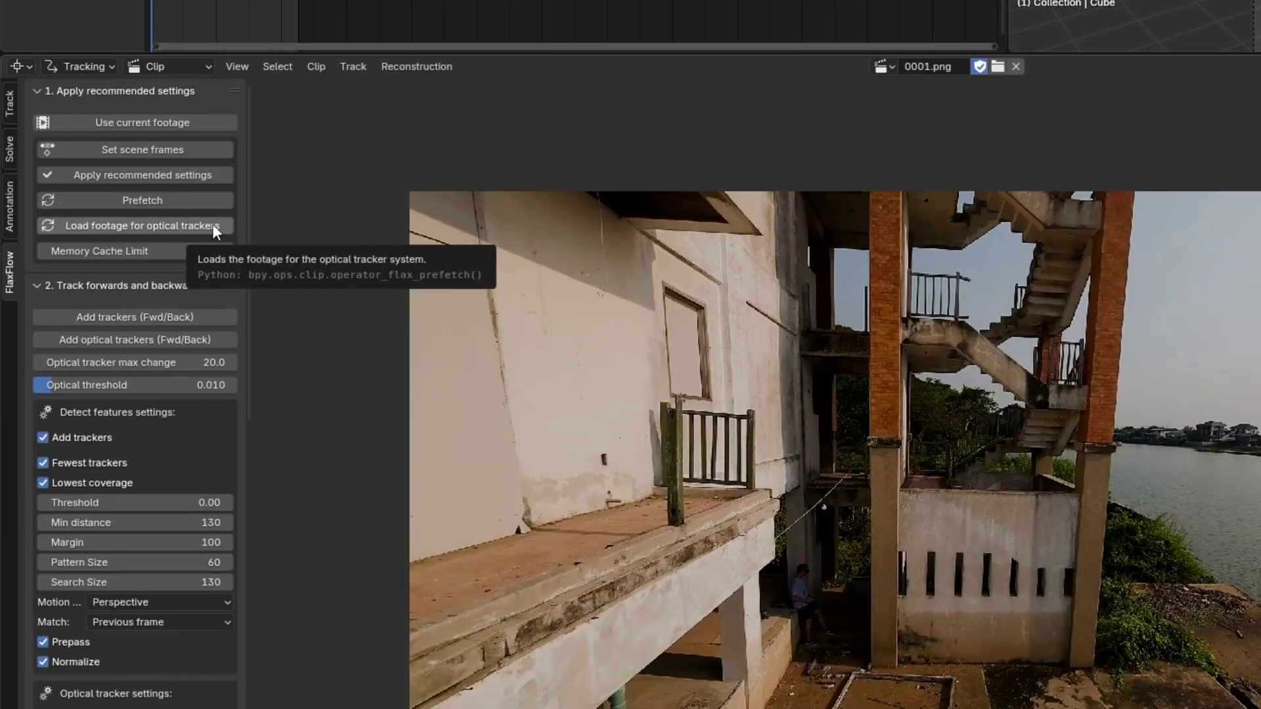
{"action": "left_click", "coordinate": [212, 450]}
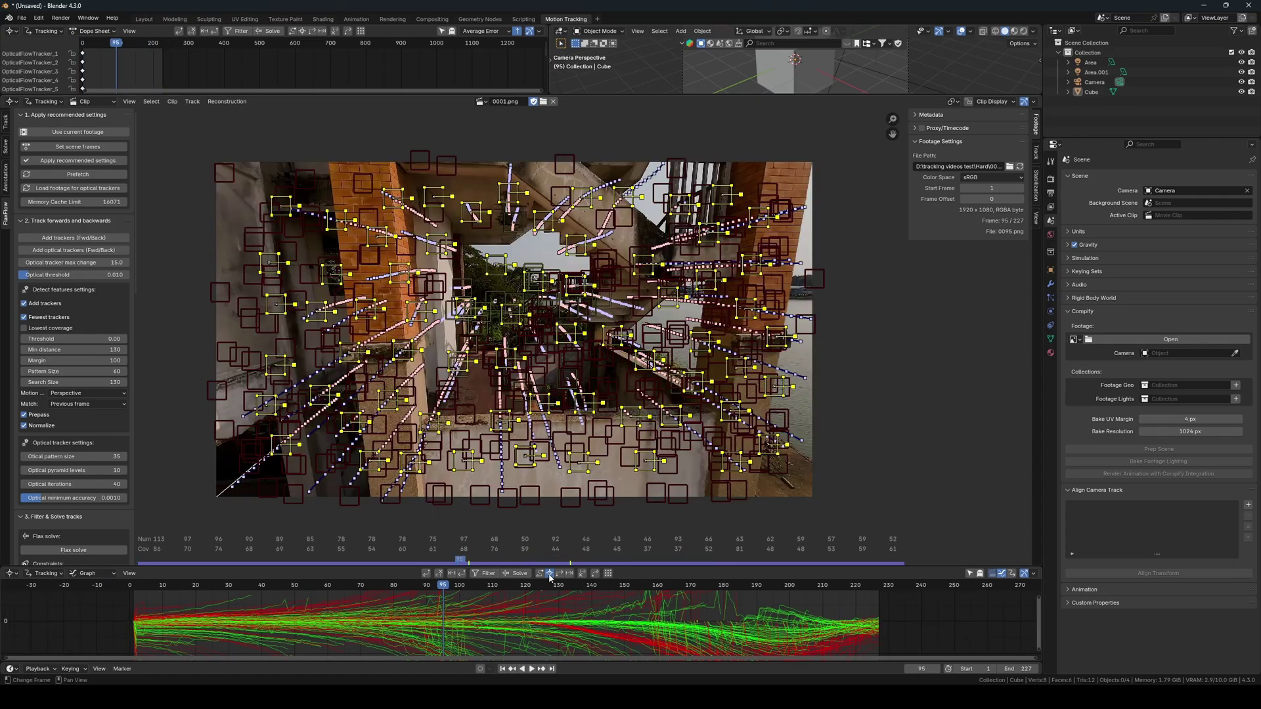
- Scrub back to frame 46 and find the track outliers
{"action": "left_click_drag", "start_coordinate": [507, 584], "coordinate": [281, 569]}
{"action": "scroll", "coordinate": [100, 416], "scroll_direction": "down", "scroll_amount": 1}
{"action": "scroll", "coordinate": [100, 417], "scroll_direction": "down", "scroll_amount": 10}
{"action": "left_click", "coordinate": [76, 430]}
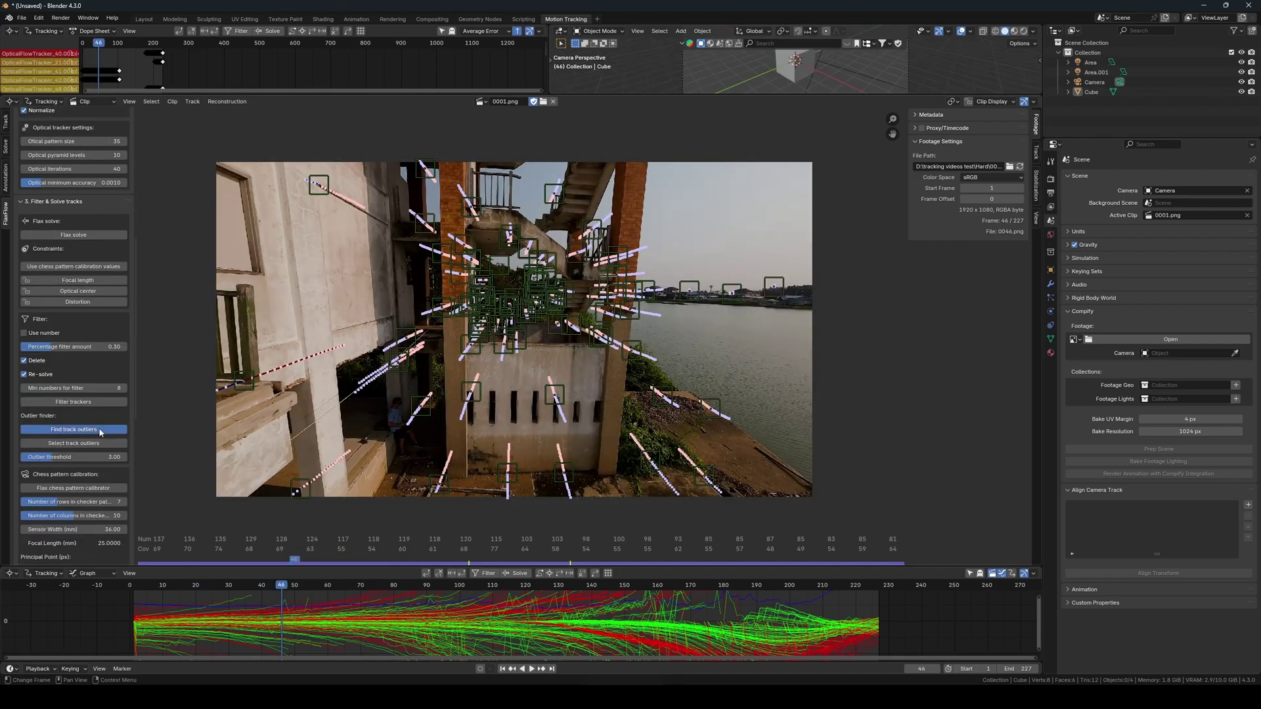
- Select the track outliers with an outlier threshold of 2.04 and delete them
{"action": "left_click", "coordinate": [68, 443]}
{"action": "left_click_drag", "start_coordinate": [66, 458], "coordinate": [49, 458]}
{"action": "key", "text": "alt+d"}
{"action": "key", "text": "x"}
{"action": "left_click", "coordinate": [236, 418]}
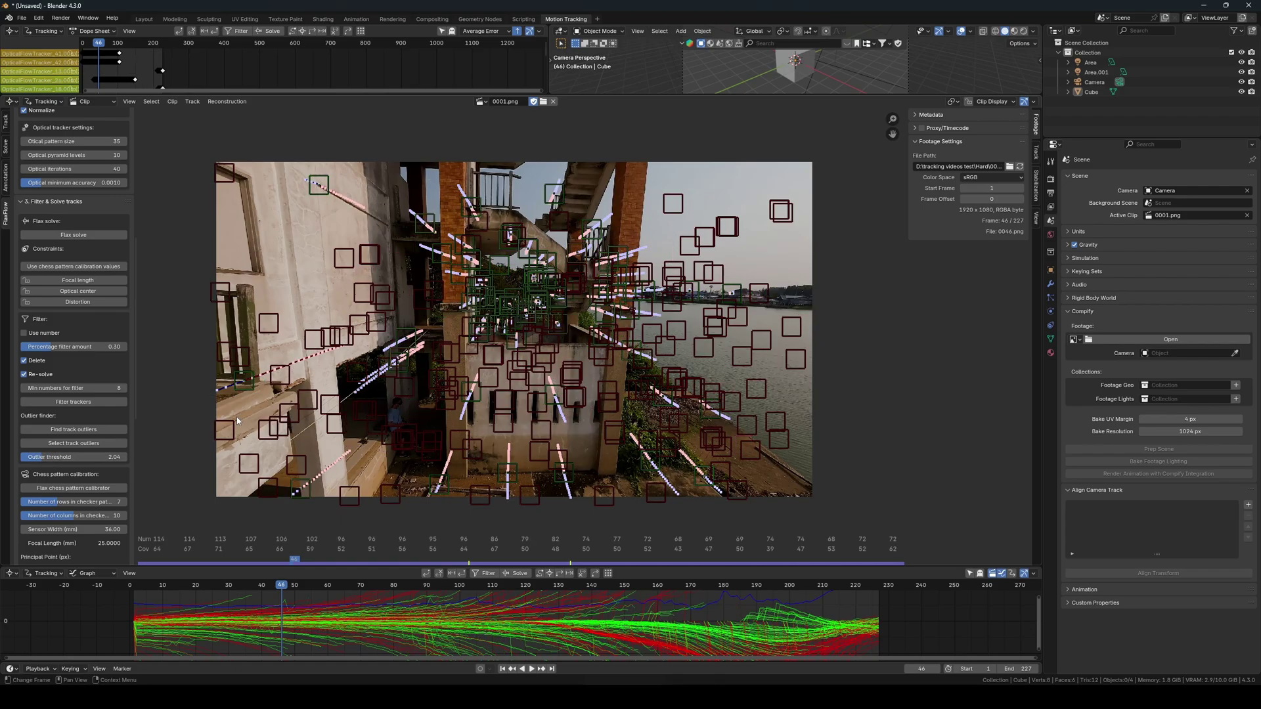
- Filter the trackers by 0.30 percentage with Re-solve on, and scrub to frame 214 and back to frame 112 to check coverage
{"action": "left_click", "coordinate": [493, 576]}
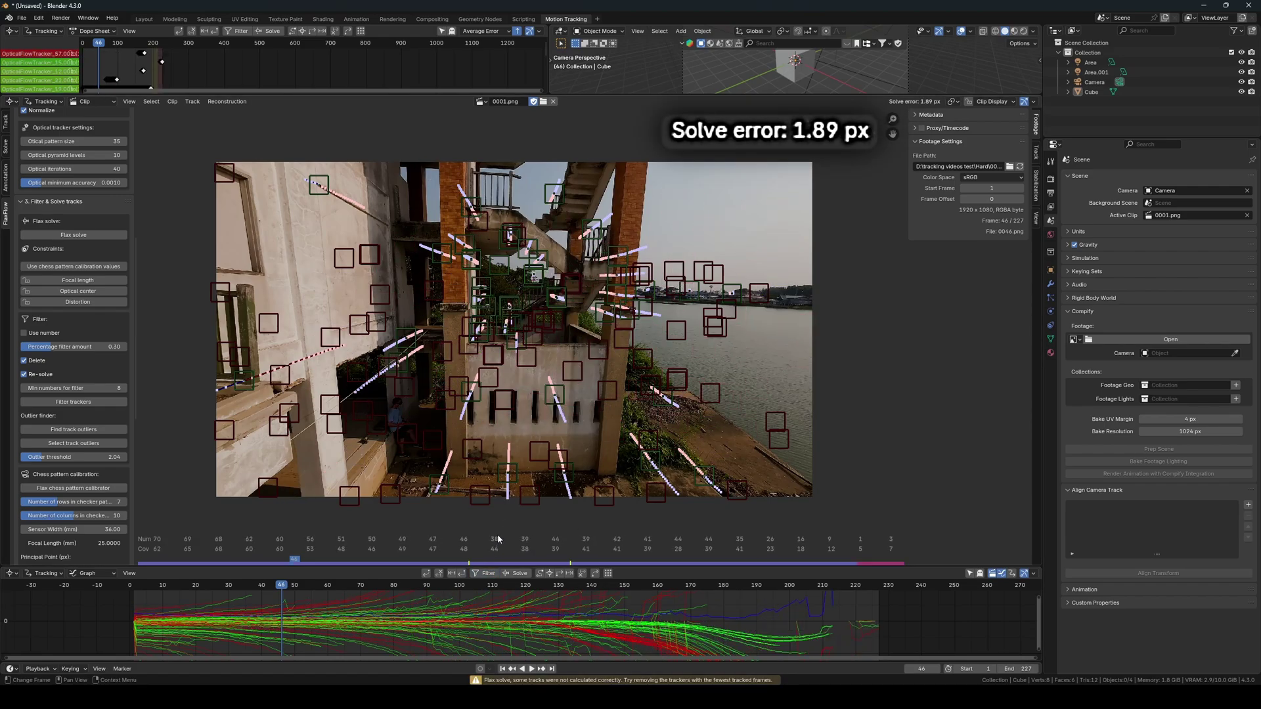
{"action": "left_click_drag", "start_coordinate": [799, 585], "coordinate": [836, 584]}
{"action": "key", "text": "alt+d"}
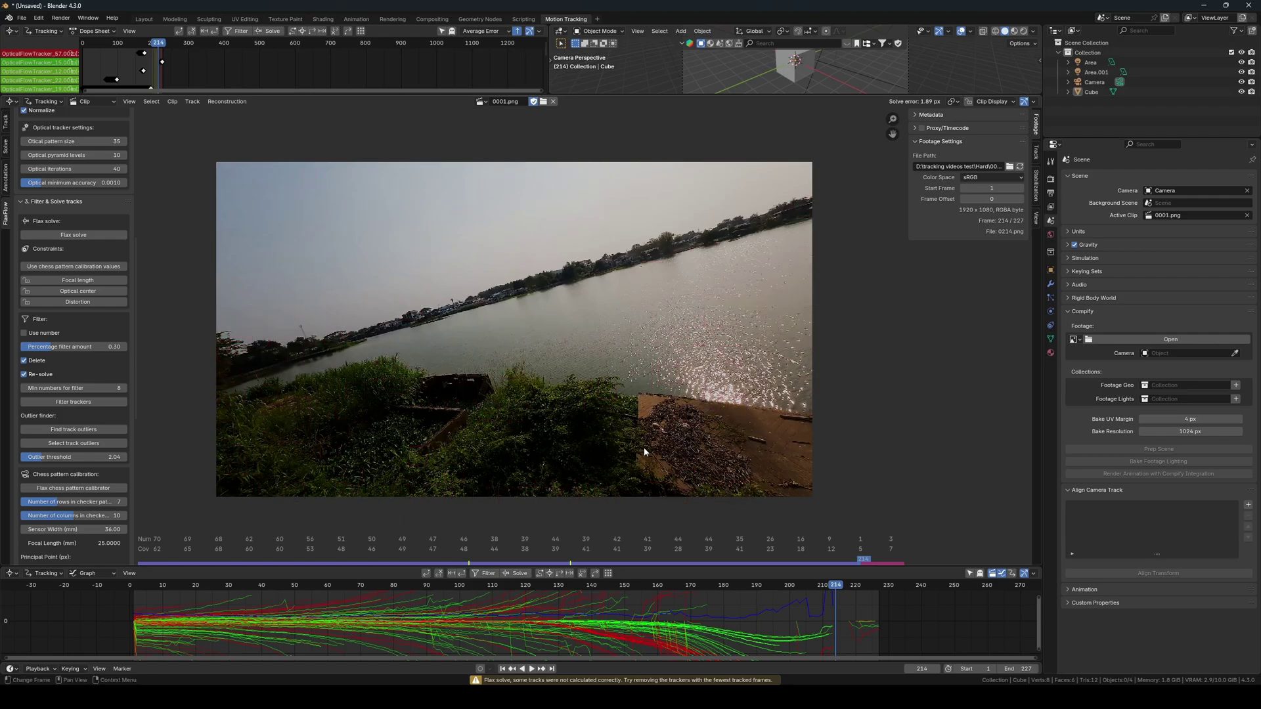
{"action": "left_click_drag", "start_coordinate": [832, 589], "coordinate": [498, 518]}
- Set the scene's end frame to 190 and filter the trackers again
{"action": "left_click", "coordinate": [1020, 669]}
{"action": "type", "text": "190"}
{"action": "key", "text": "Return"}
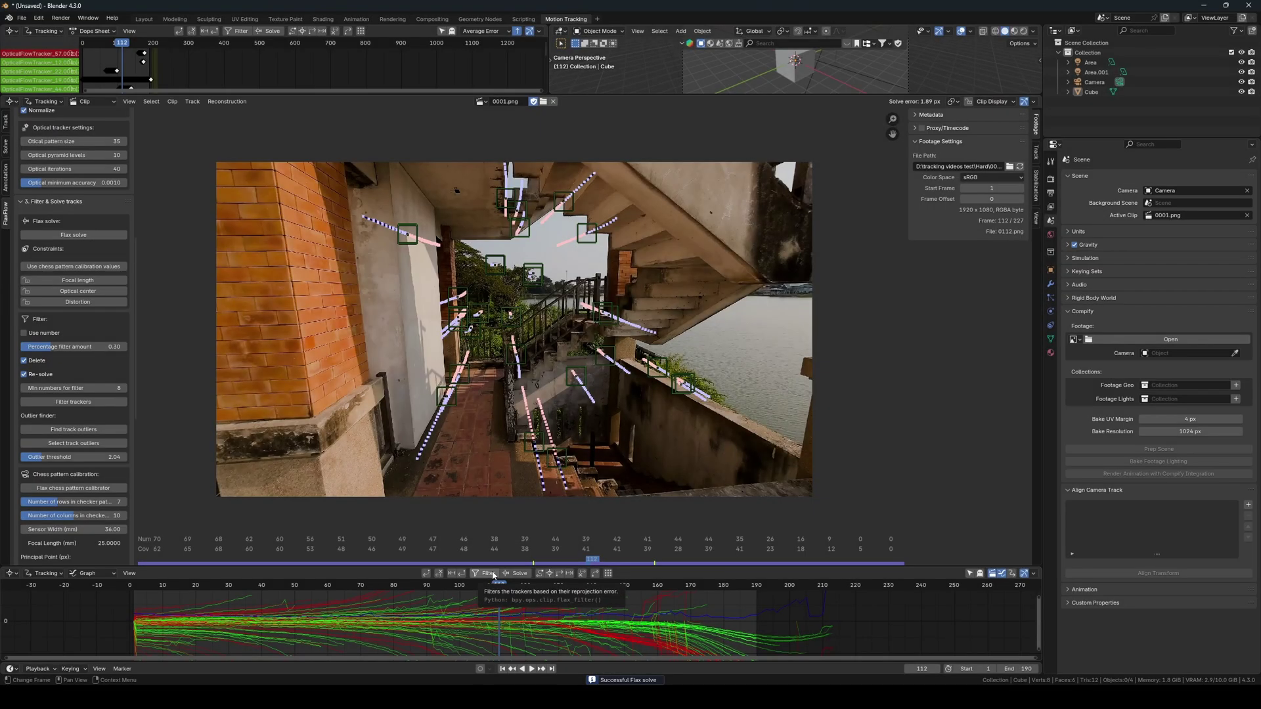
{"action": "middle_click_drag", "start_coordinate": [475, 608], "coordinate": [571, 609]}
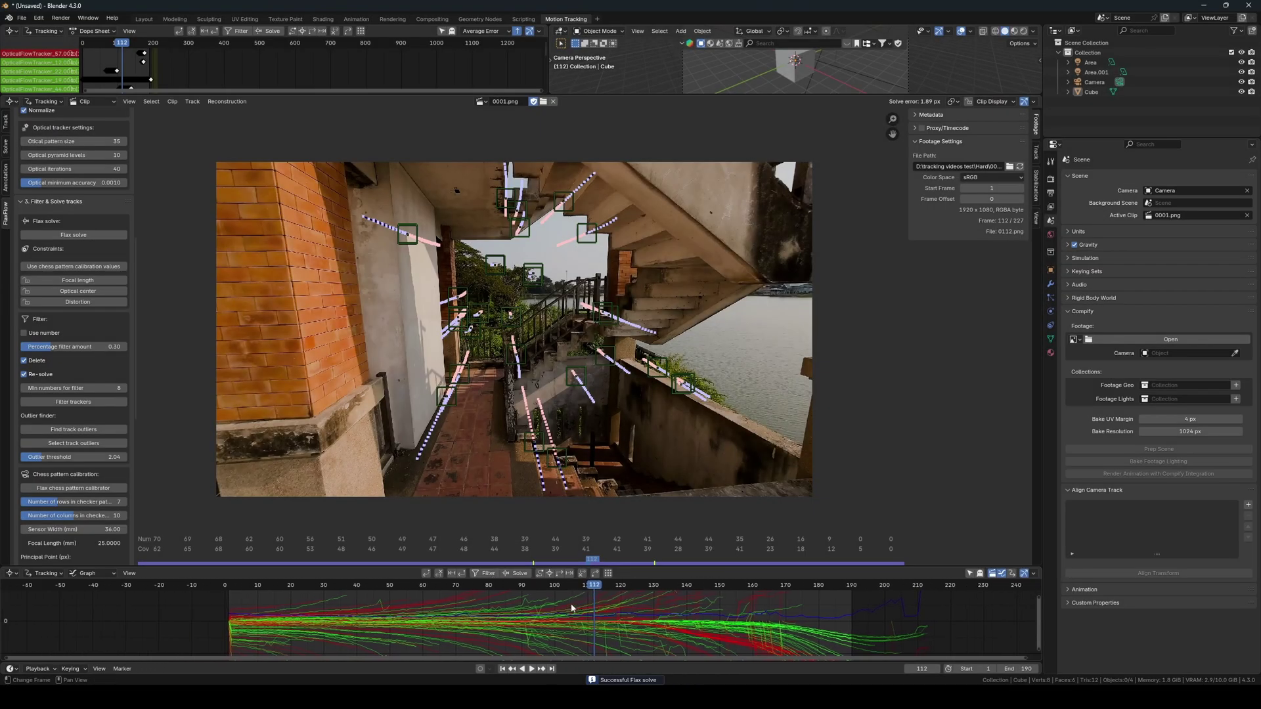
{"action": "left_click", "coordinate": [487, 575]}
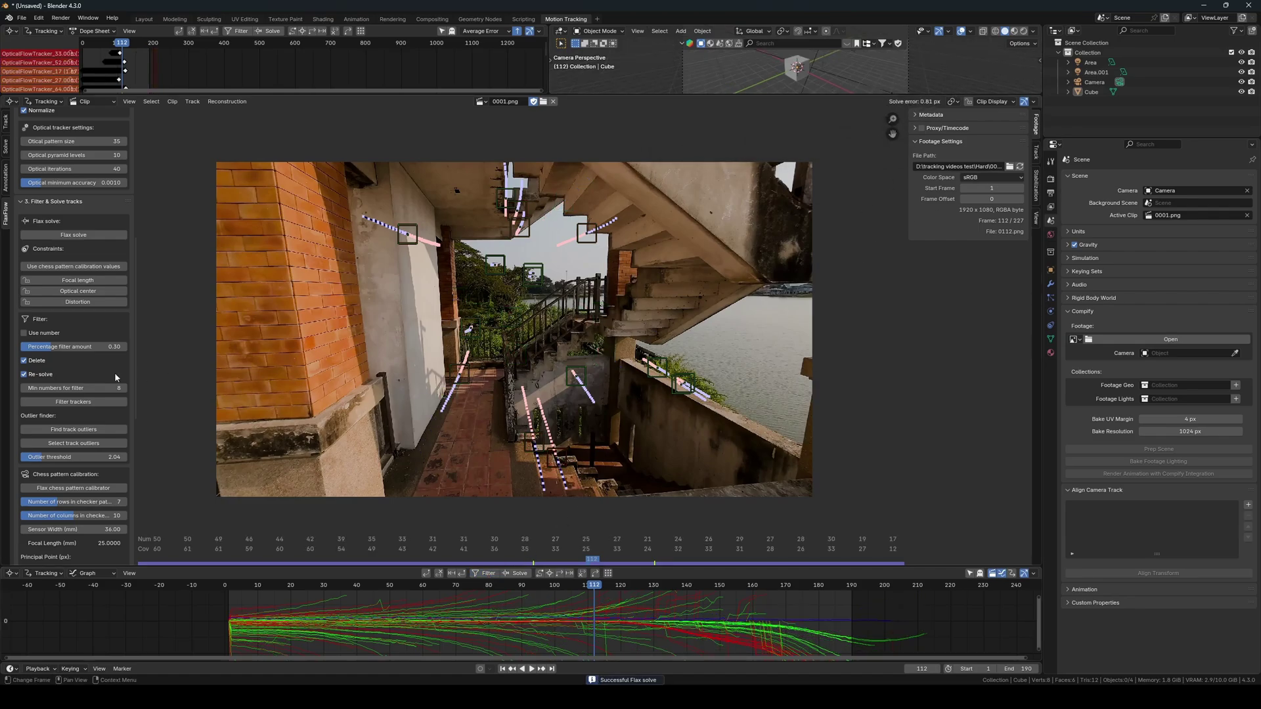
- Set the percentage filter amount to 0.10 and filter the trackers
{"action": "scroll", "coordinate": [93, 376], "scroll_direction": "down", "scroll_amount": 3}
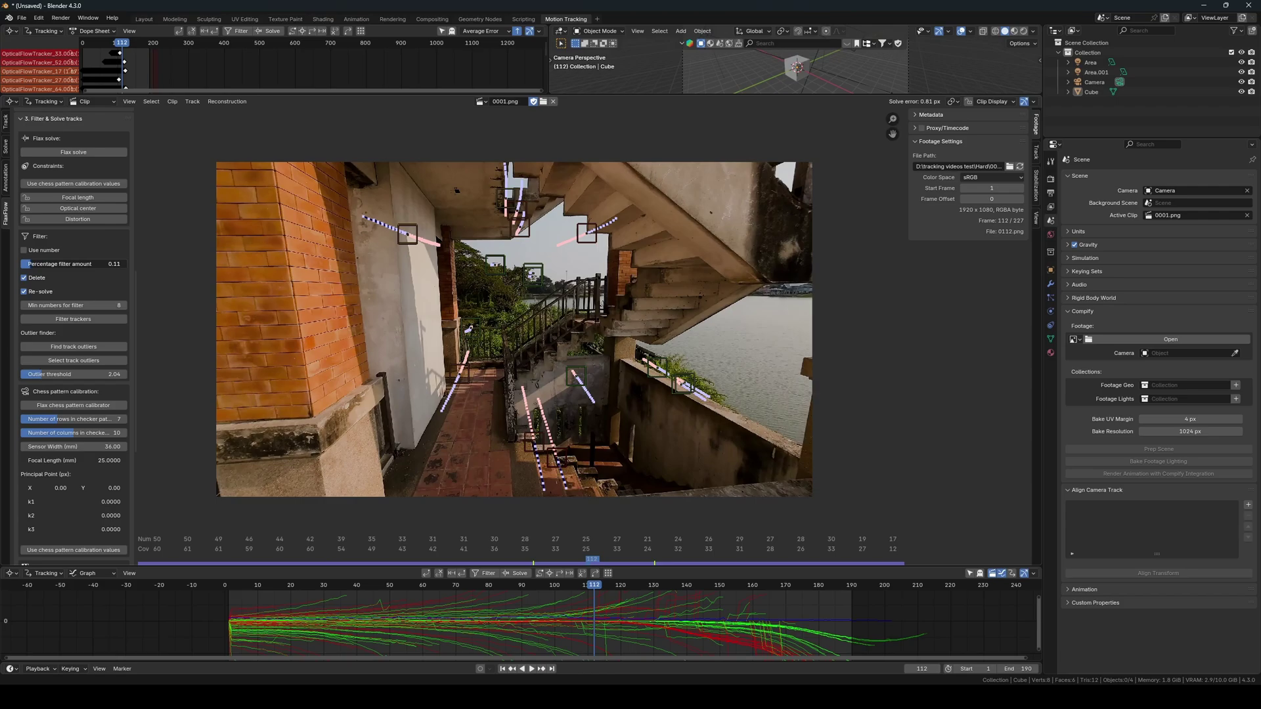
{"action": "left_click_drag", "start_coordinate": [116, 265], "coordinate": [114, 265]}
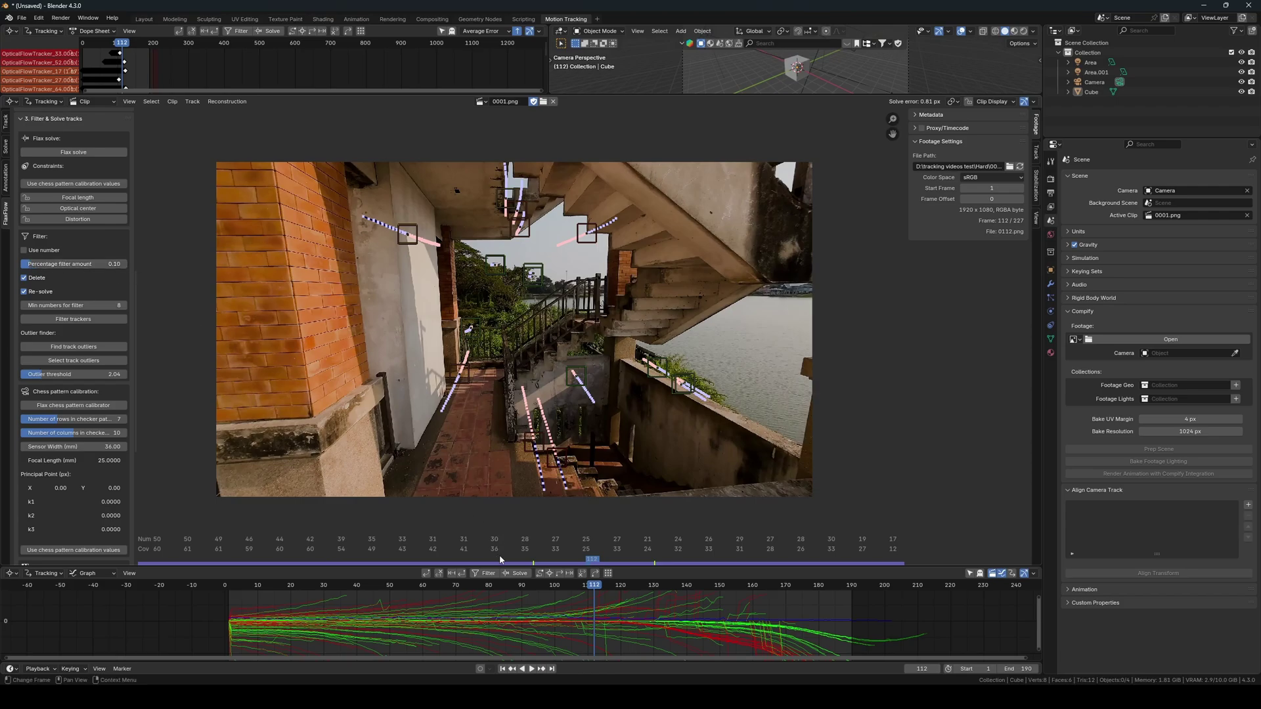
{"action": "left_click", "coordinate": [491, 575]}
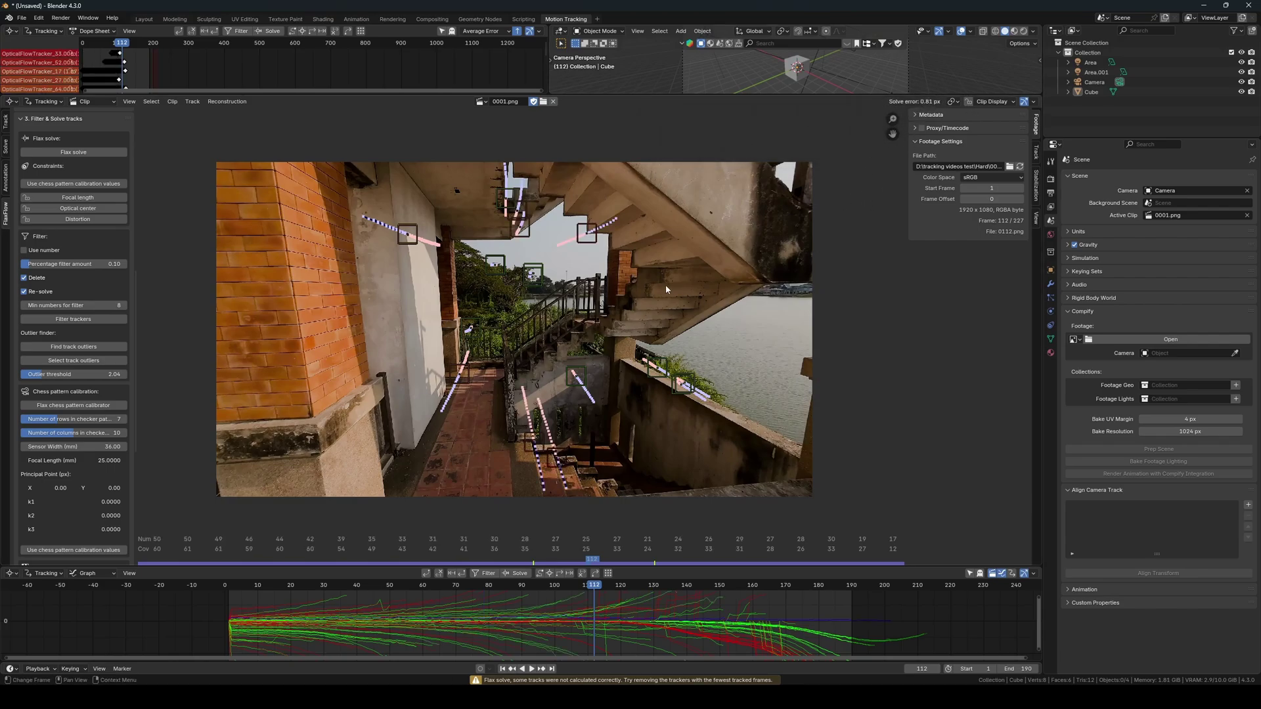
- Try to clean the solve by filtering problematic tracks with a lower Track Threshold, deleting them and re-solving
{"action": "key", "text": "alt+d"}
{"action": "left_click", "coordinate": [6, 146]}
{"action": "left_click", "coordinate": [73, 319]}
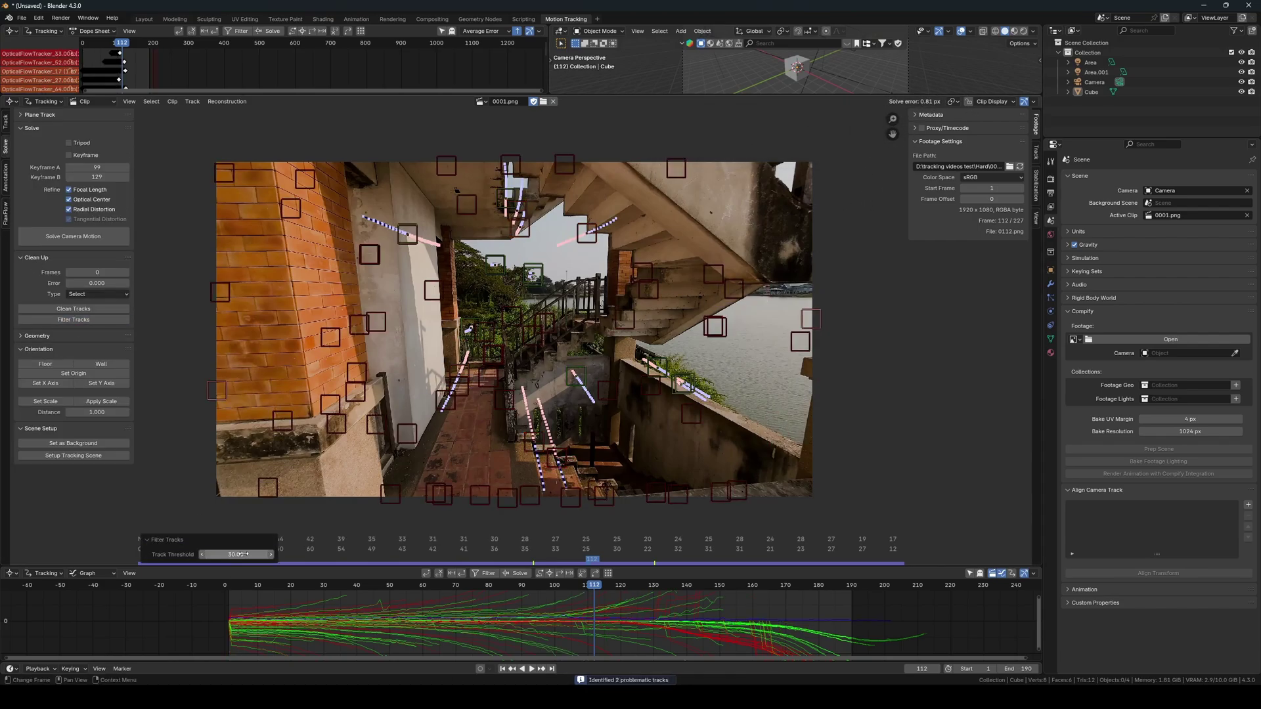
{"action": "key", "text": "x"}
{"action": "left_click", "coordinate": [379, 408]}
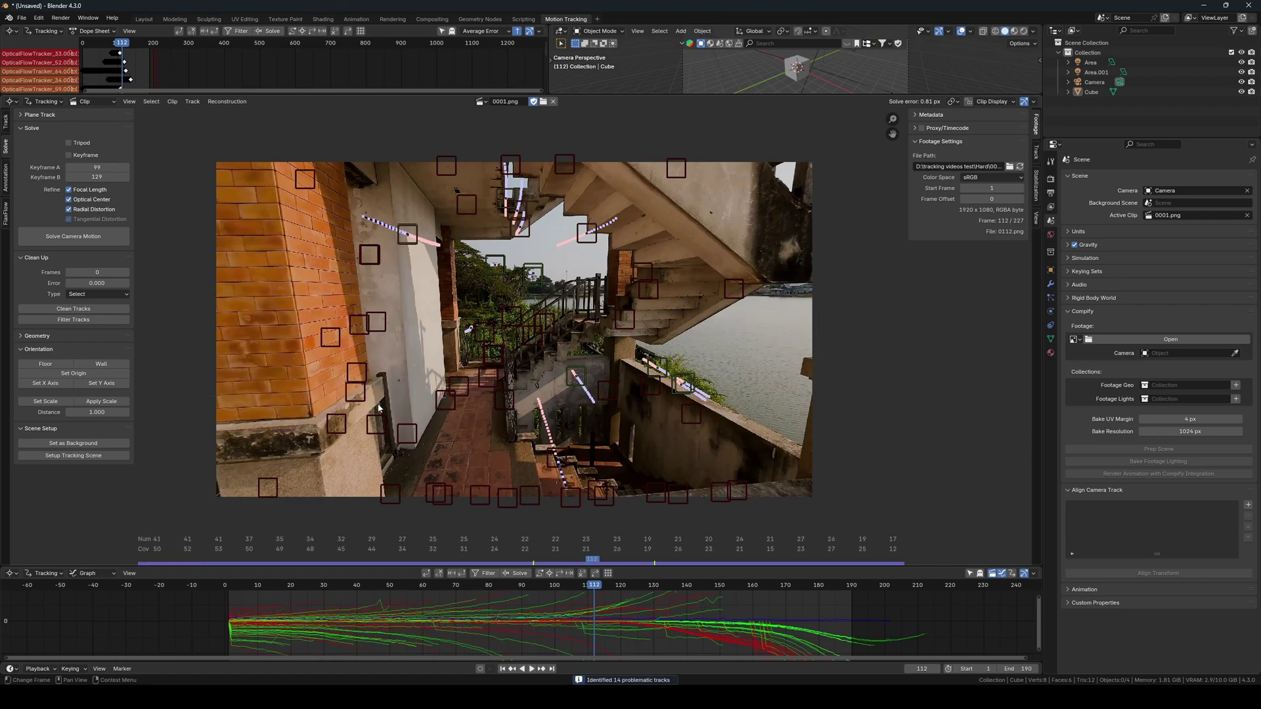
{"action": "left_click", "coordinate": [519, 573]}
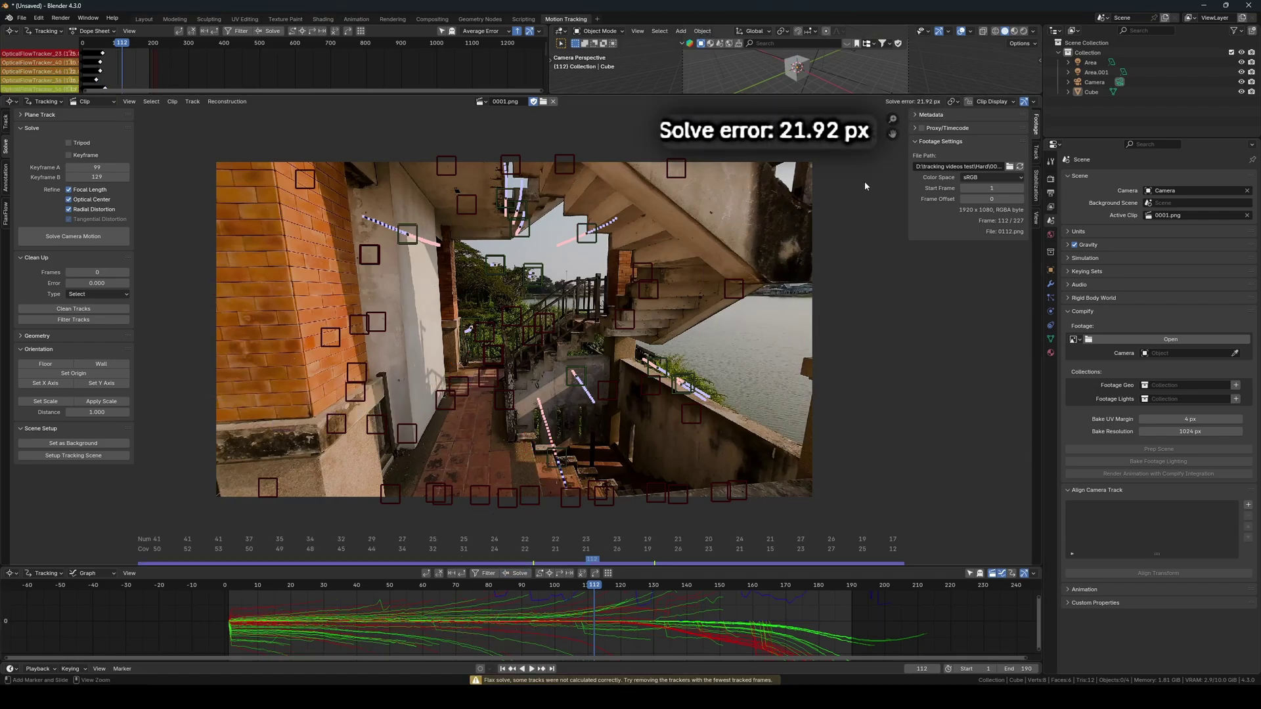
{"action": "key", "text": "ctrl+z"}
{"action": "key", "text": "ctrl+z"}
- Switch the tracker filter to Use number with a number filter amount of 1 and filter the trackers
{"action": "left_click", "coordinate": [6, 212]}
{"action": "scroll", "coordinate": [122, 318], "scroll_direction": "down", "scroll_amount": 10}
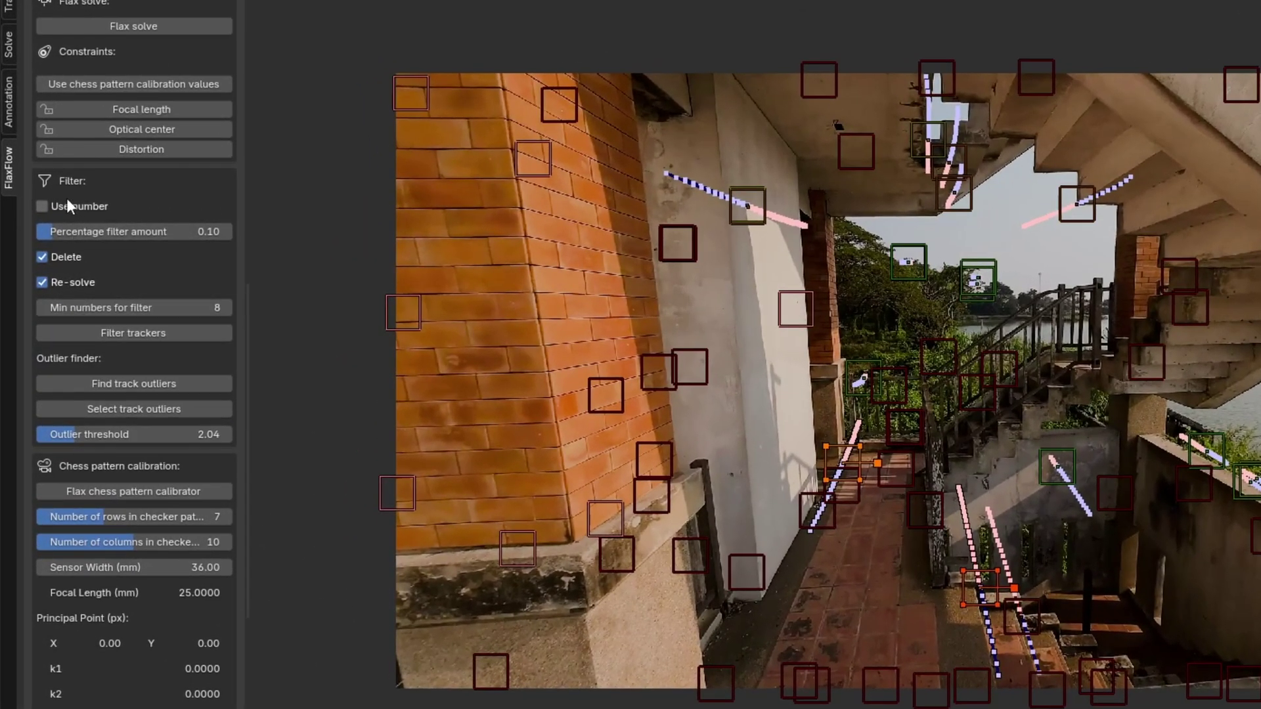
{"action": "left_click_drag", "start_coordinate": [116, 231], "coordinate": [36, 230]}
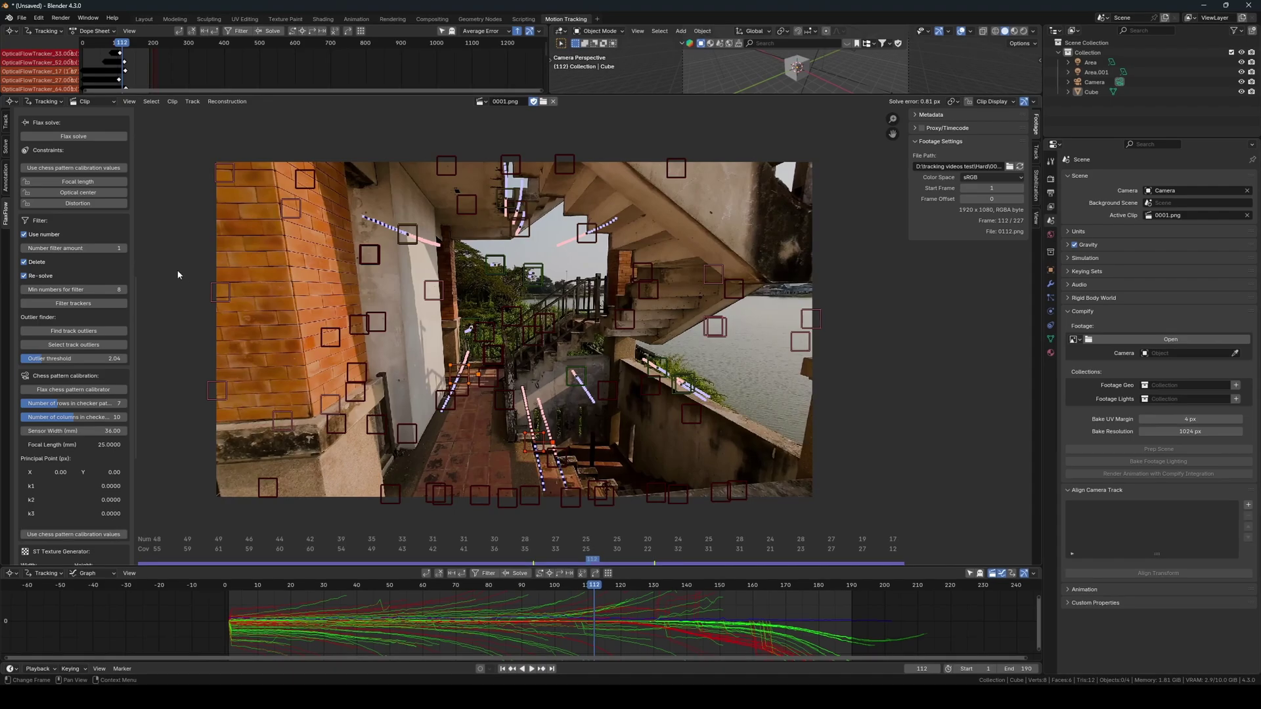
{"action": "left_click", "coordinate": [194, 316]}
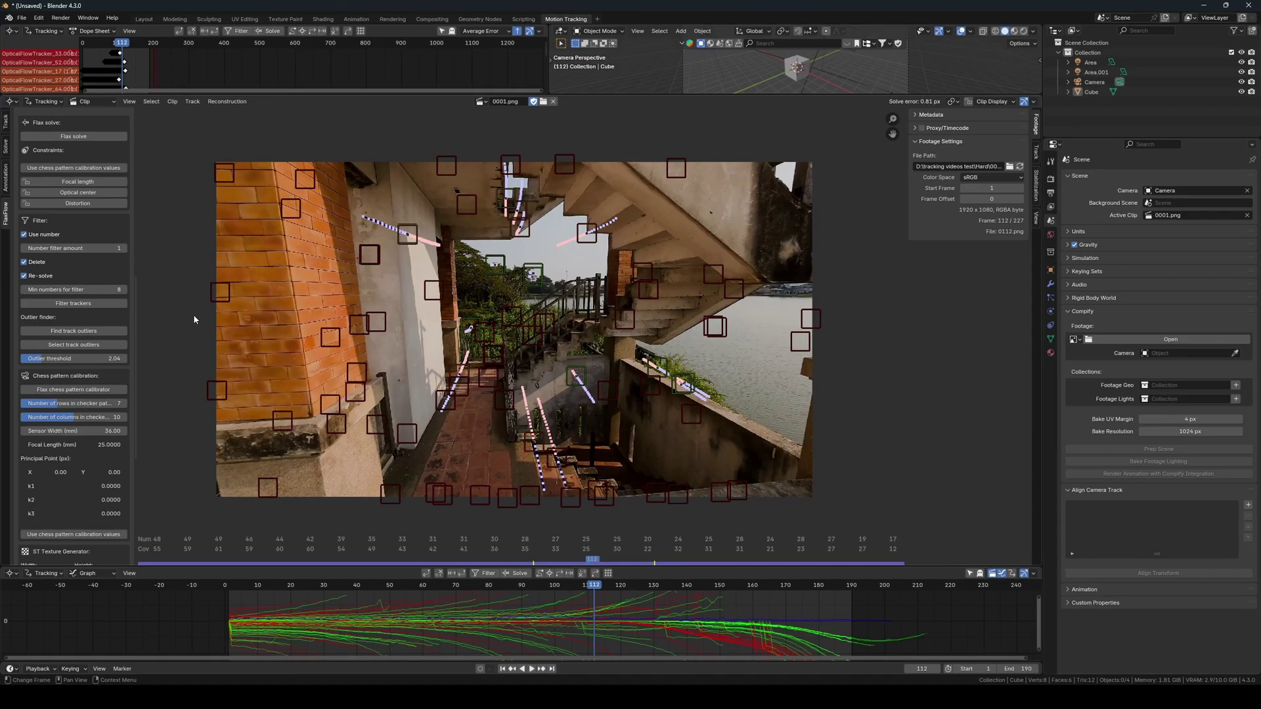
{"action": "left_click", "coordinate": [486, 574]}
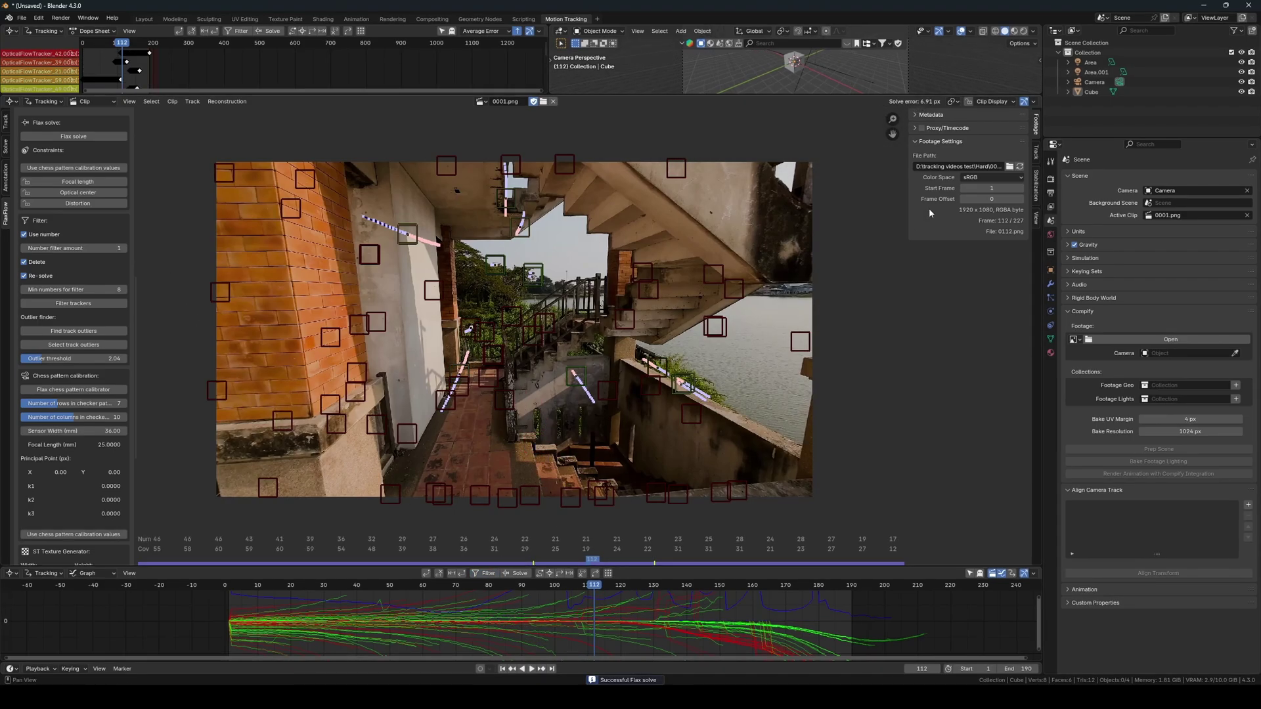
{"action": "key", "text": "ctrl+z"}
{"action": "key", "text": "ctrl+z"}
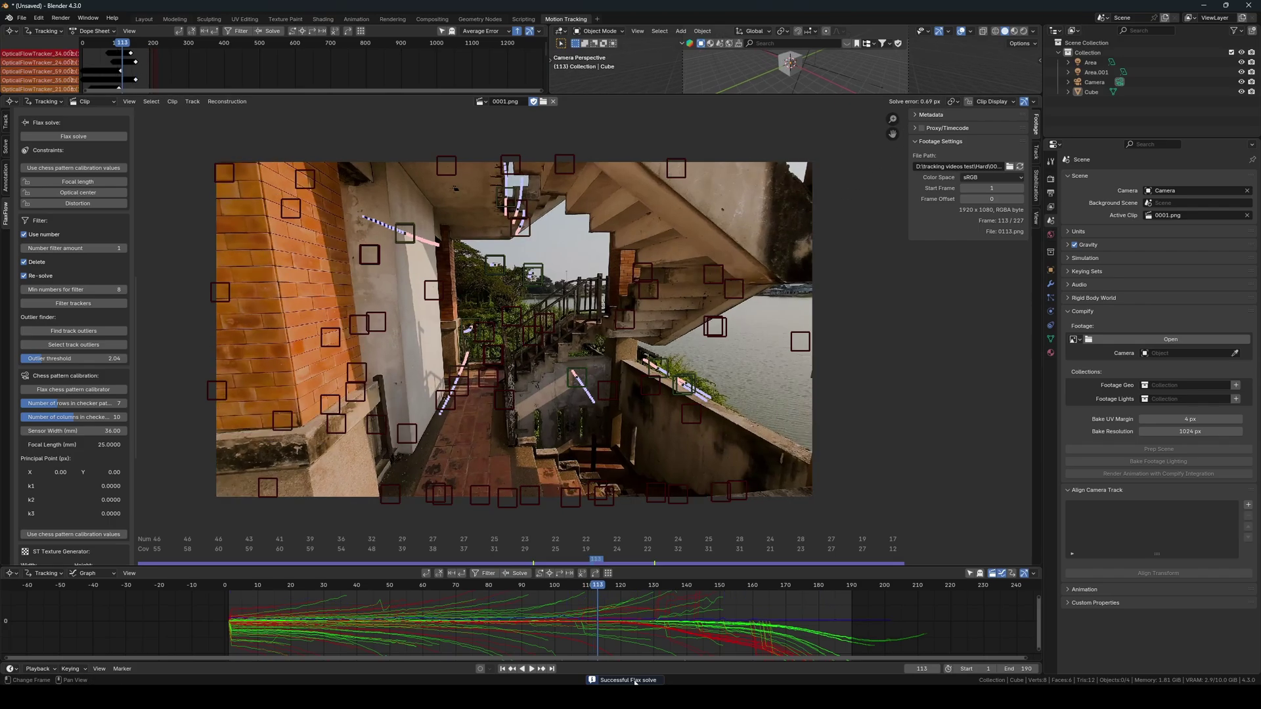
- Review the latest filter and solve entries in the info log
{"action": "left_click", "coordinate": [627, 680]}
{"action": "left_click", "coordinate": [503, 578]}
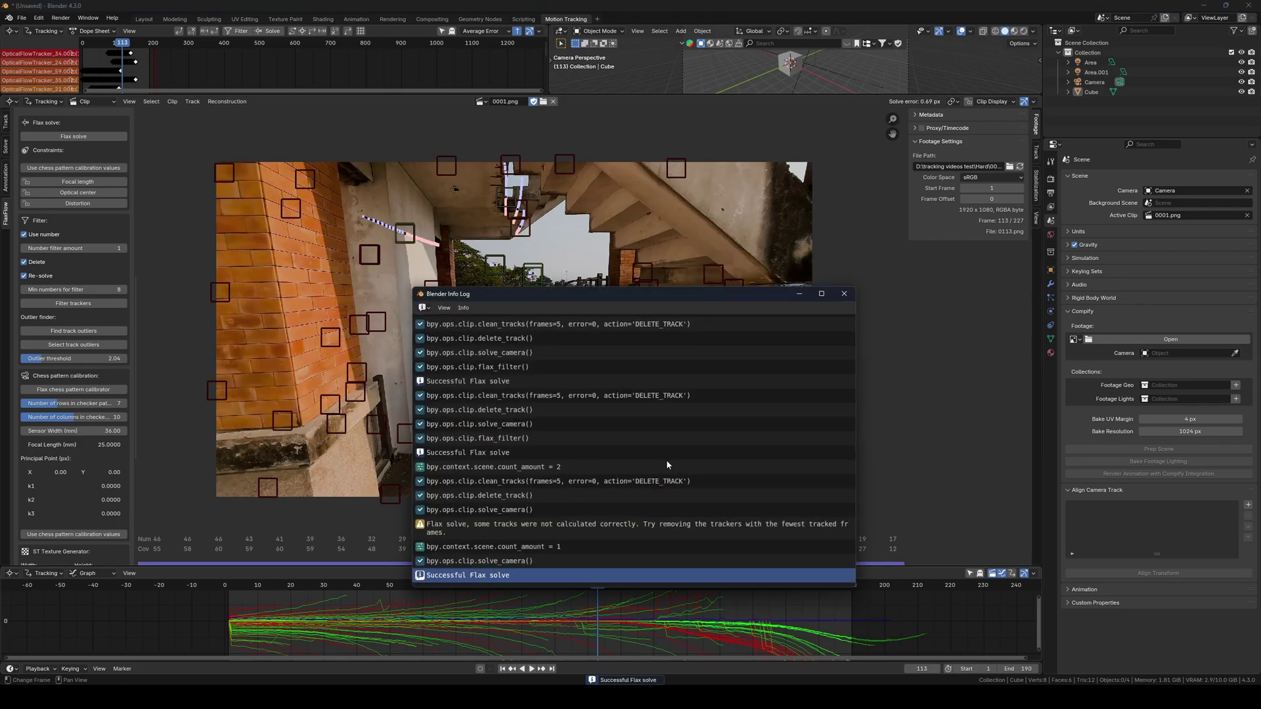
{"action": "left_click", "coordinate": [844, 293]}
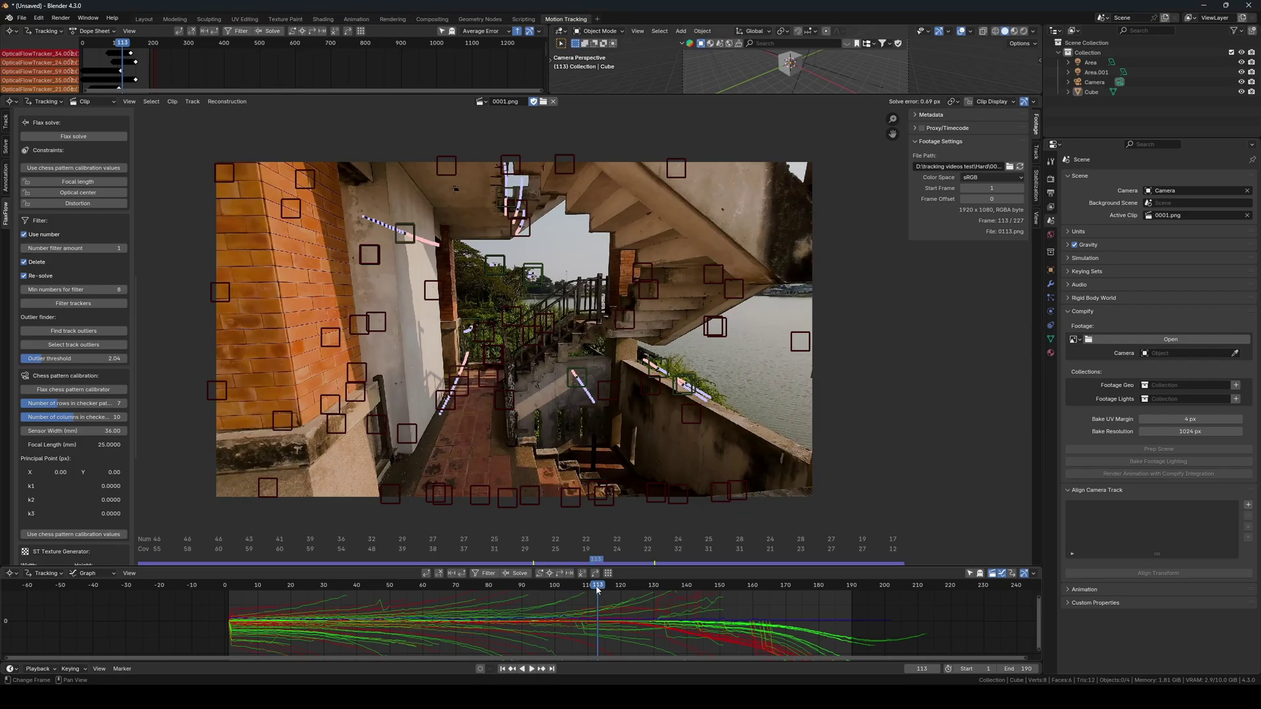
- Widen the 3D viewport and set up the tracking scene from the camera solve at frame 39
{"action": "left_click_drag", "start_coordinate": [595, 589], "coordinate": [296, 545]}
{"action": "key", "text": "alt+d"}
{"action": "left_click_drag", "start_coordinate": [588, 94], "coordinate": [588, 335]}
{"action": "left_click_drag", "start_coordinate": [547, 197], "coordinate": [244, 208]}
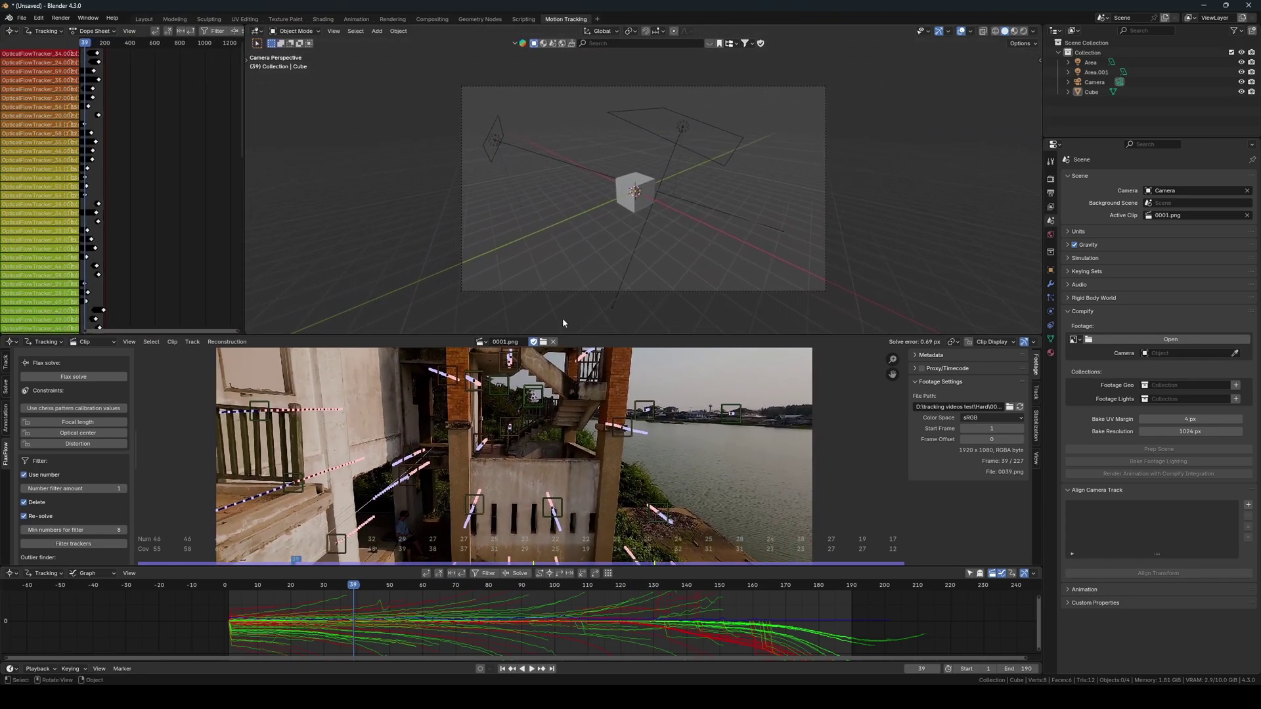
{"action": "left_click_drag", "start_coordinate": [554, 335], "coordinate": [553, 181]}
{"action": "left_click", "coordinate": [6, 230]}
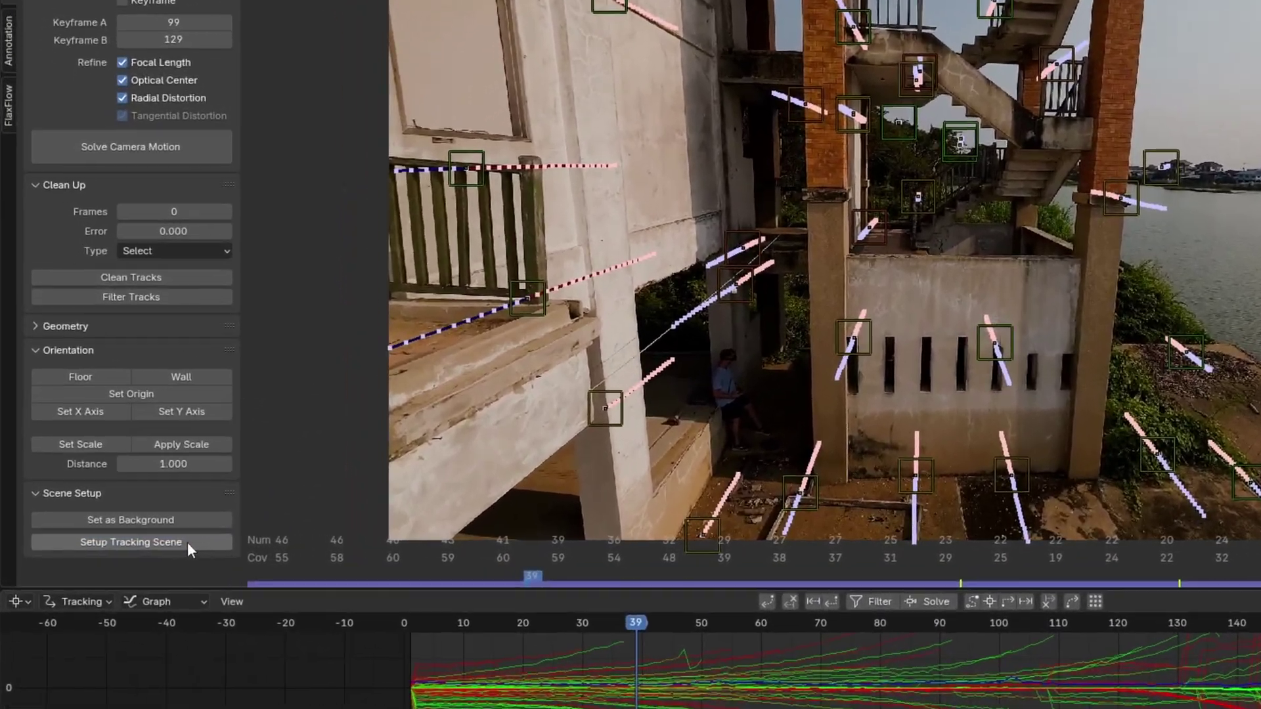
{"action": "left_click", "coordinate": [76, 540]}
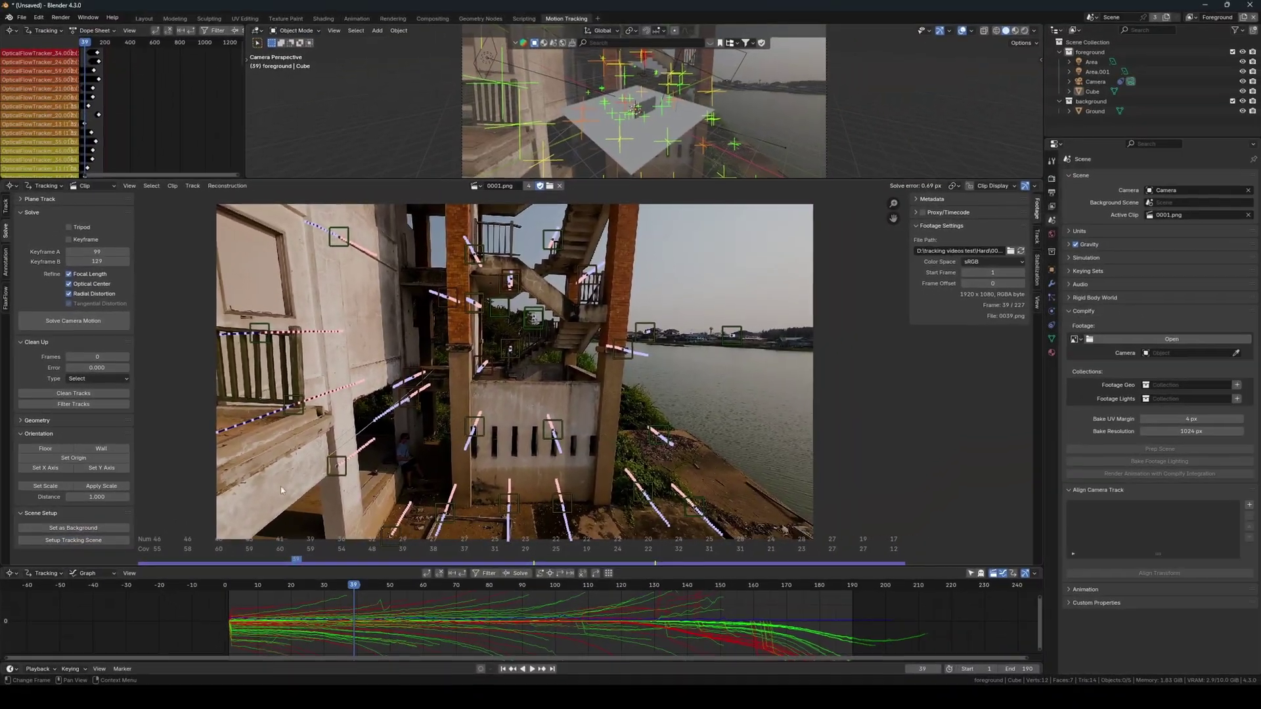
- At frame 115, add two markers on the walkway floor, one beside the stairs and one at the white wall's base
{"action": "left_click_drag", "start_coordinate": [358, 584], "coordinate": [623, 563]}
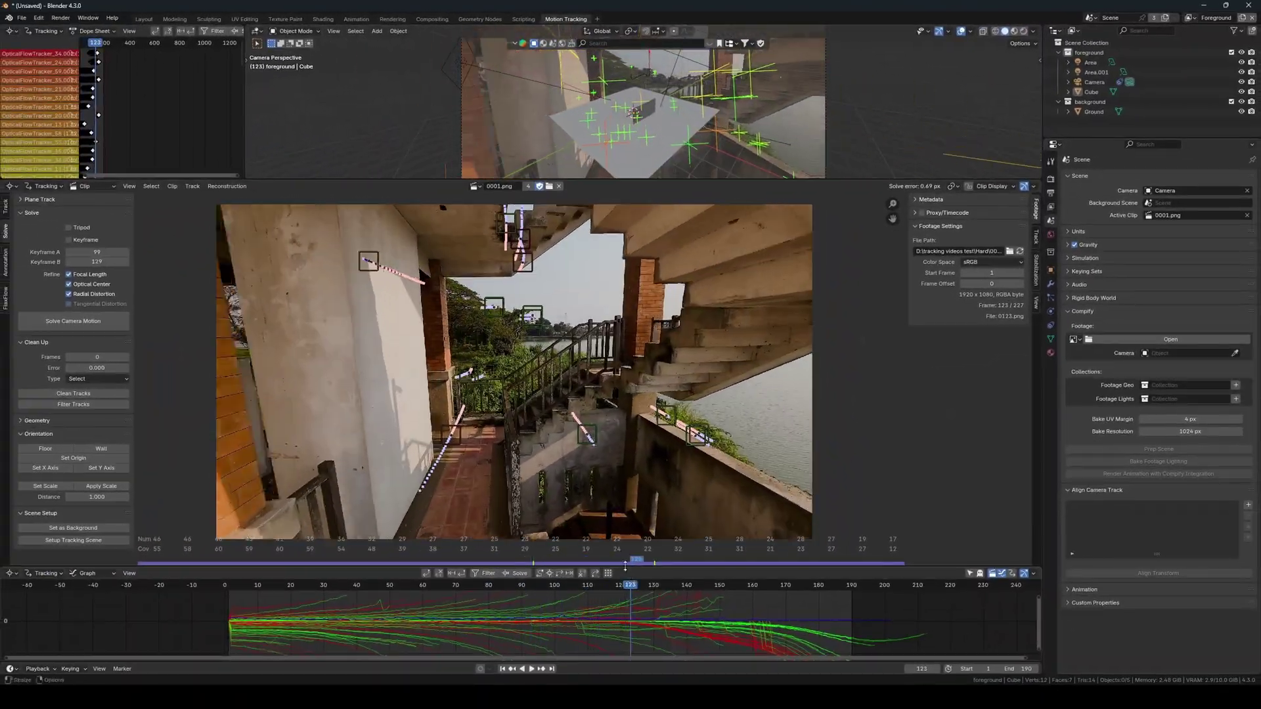
{"action": "middle_click_drag", "start_coordinate": [526, 492], "coordinate": [567, 445]}
{"action": "scroll", "coordinate": [542, 406], "scroll_direction": "up", "scroll_amount": 1}
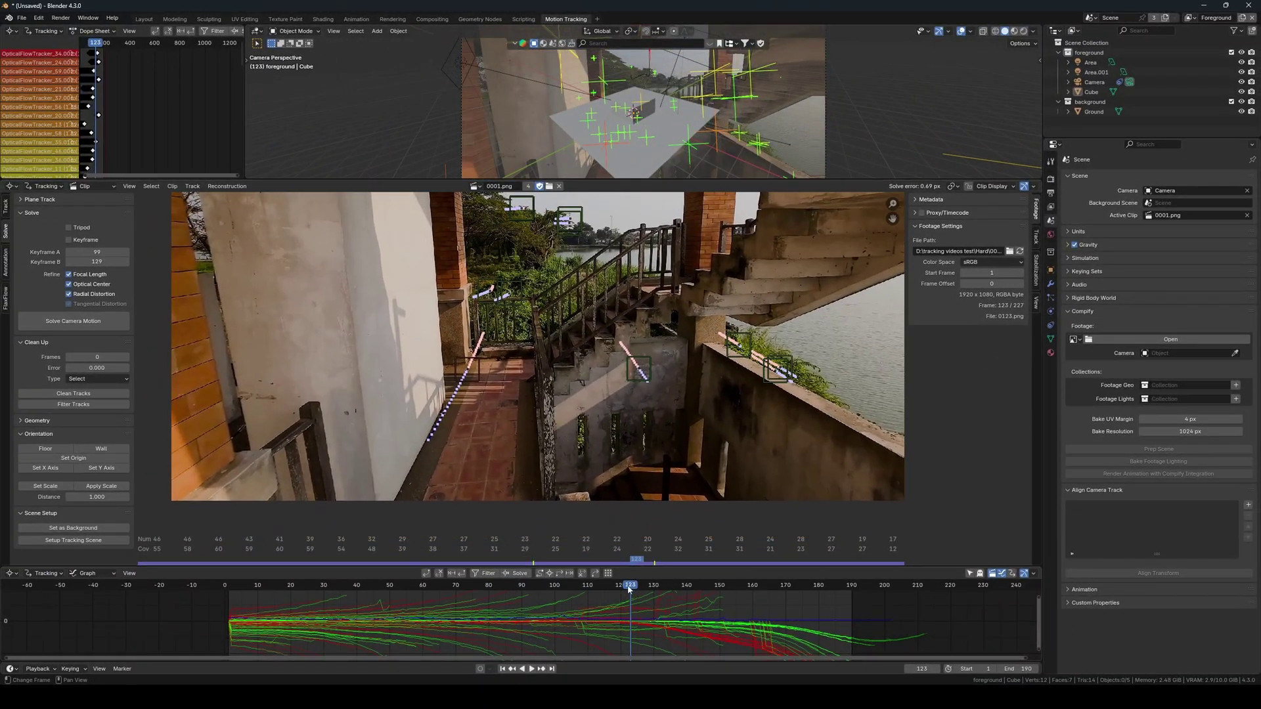
{"action": "left_click_drag", "start_coordinate": [628, 589], "coordinate": [603, 578]}
{"action": "middle_click_drag", "start_coordinate": [549, 472], "coordinate": [581, 413]}
{"action": "scroll", "coordinate": [582, 414], "scroll_direction": "up", "scroll_amount": 1}
{"action": "left_click", "coordinate": [582, 396], "text": "ctrl"}
{"action": "left_click", "coordinate": [422, 408], "text": "ctrl"}
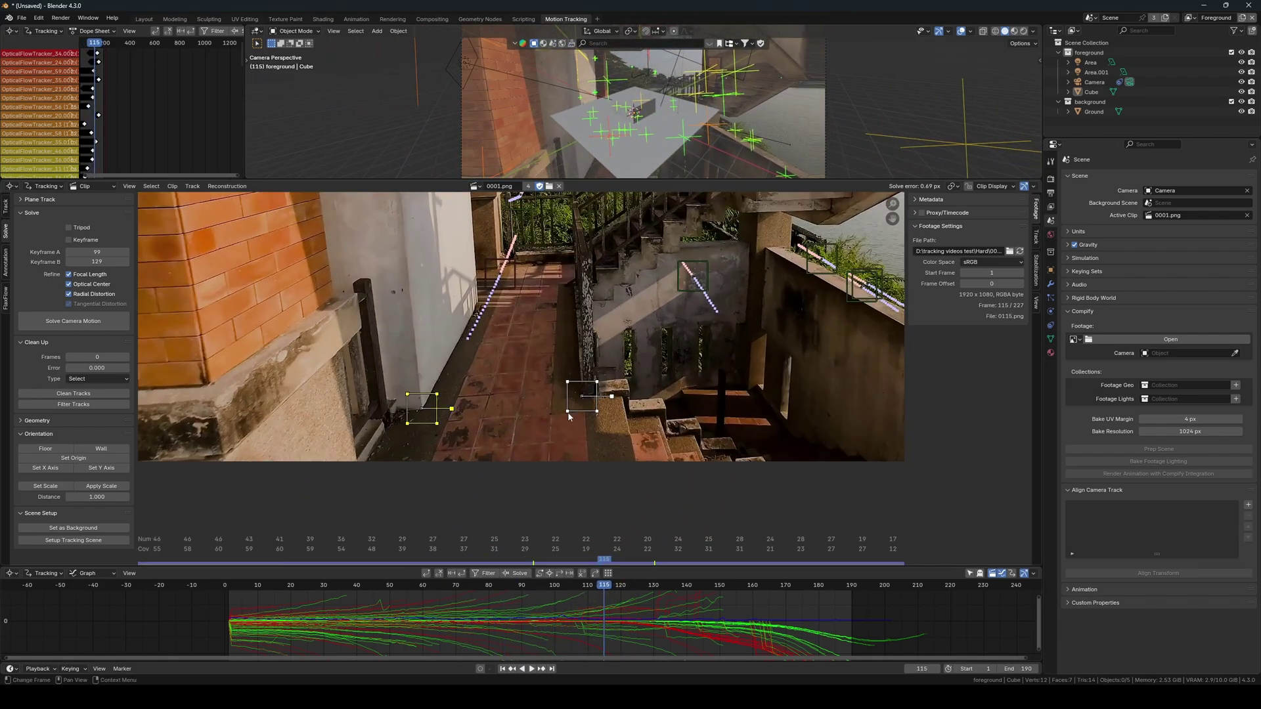
- Track the two new floor markers with optical tracking and re-solve the camera
{"action": "left_click", "coordinate": [550, 574]}
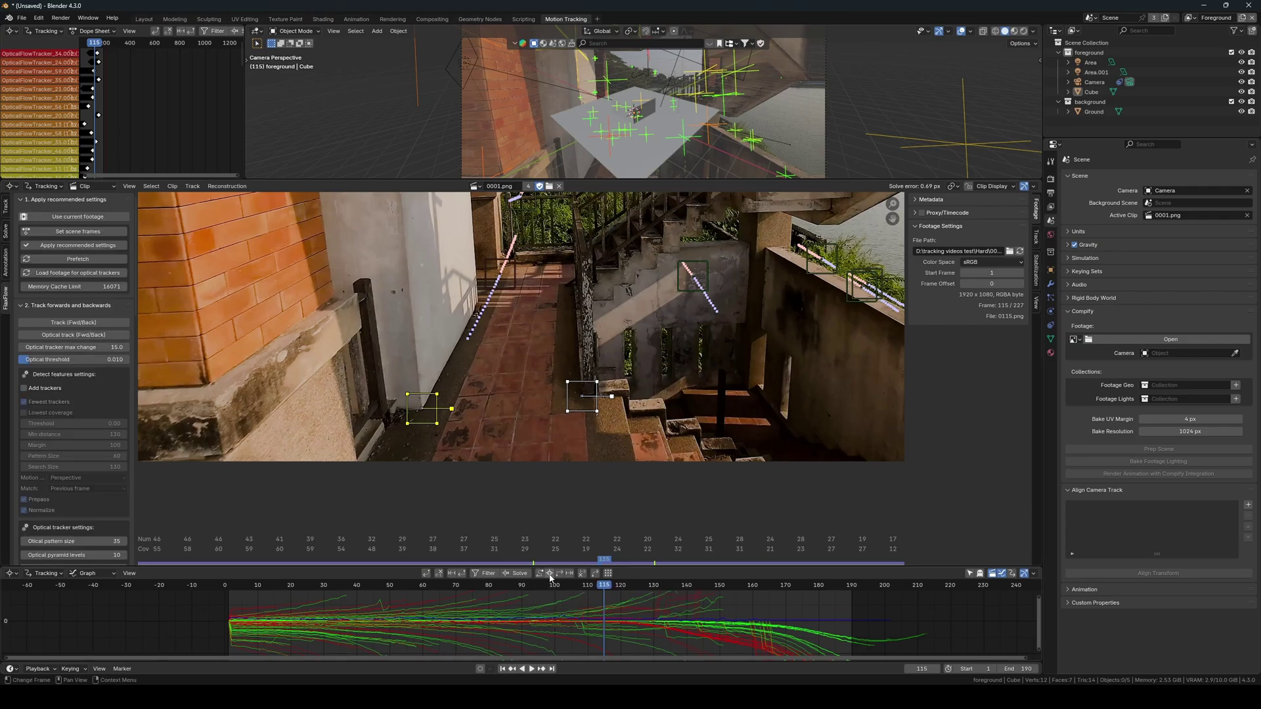
{"action": "key", "text": "ctrl+t"}
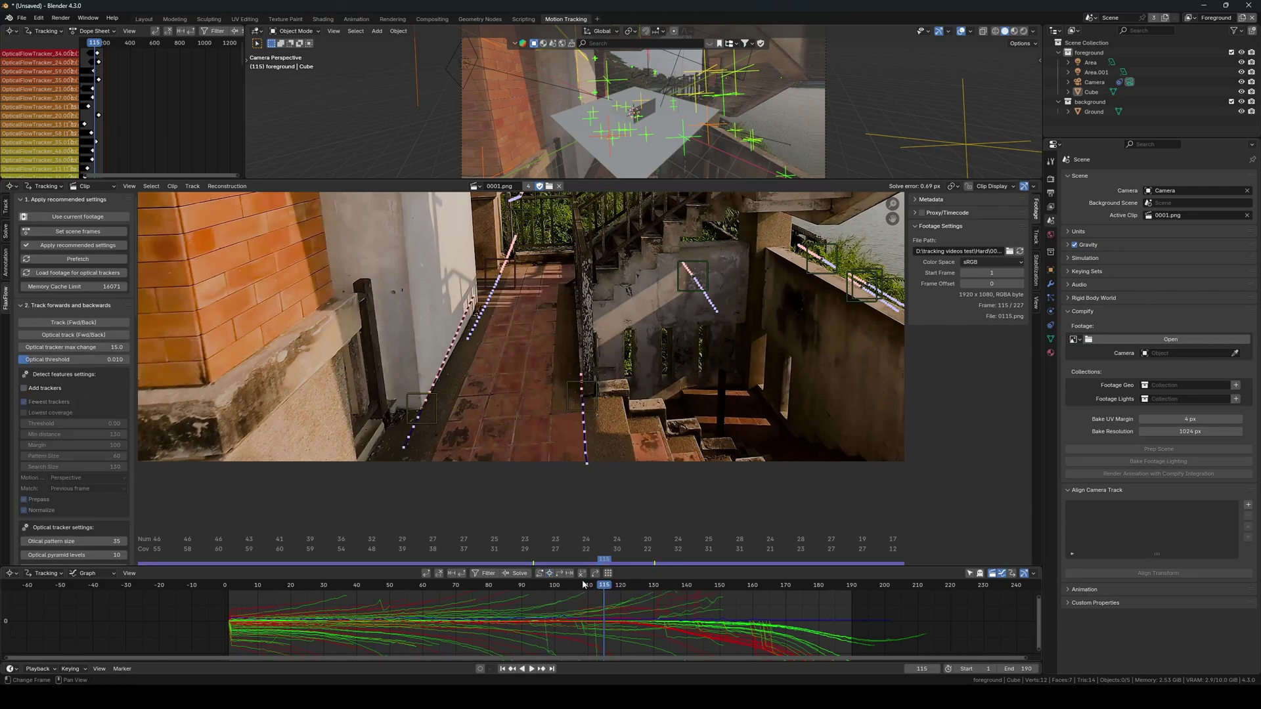
{"action": "left_click", "coordinate": [519, 573]}
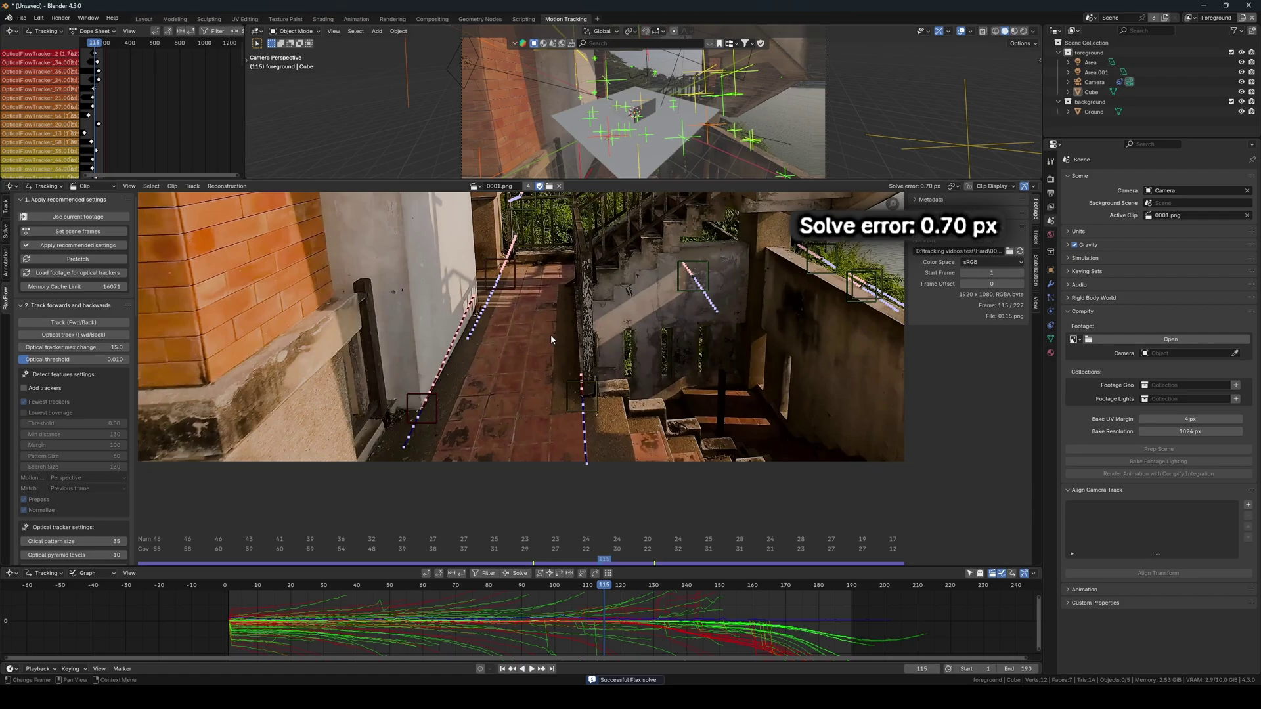
- Align the scene's floor to the three trackers on the tiled walkway
{"action": "left_click", "coordinate": [422, 410]}
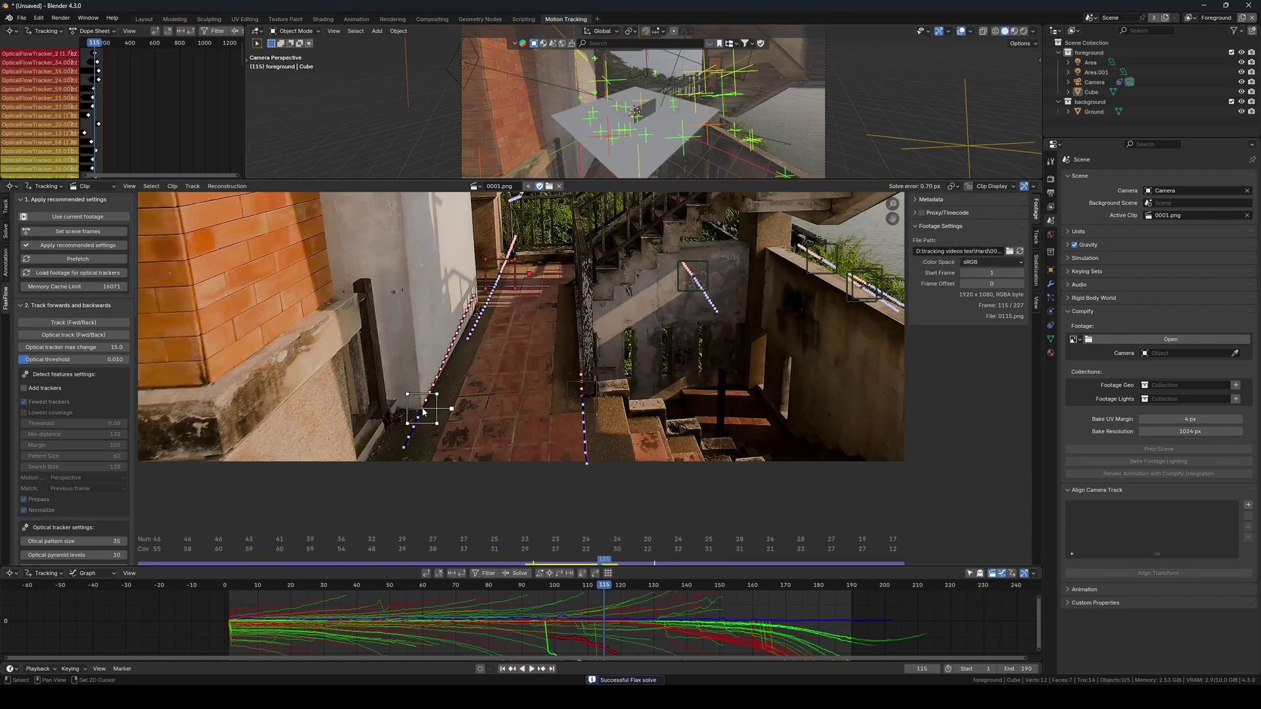
{"action": "left_click", "coordinate": [578, 398]}
{"action": "scroll", "coordinate": [127, 346], "scroll_direction": "down", "scroll_amount": 5}
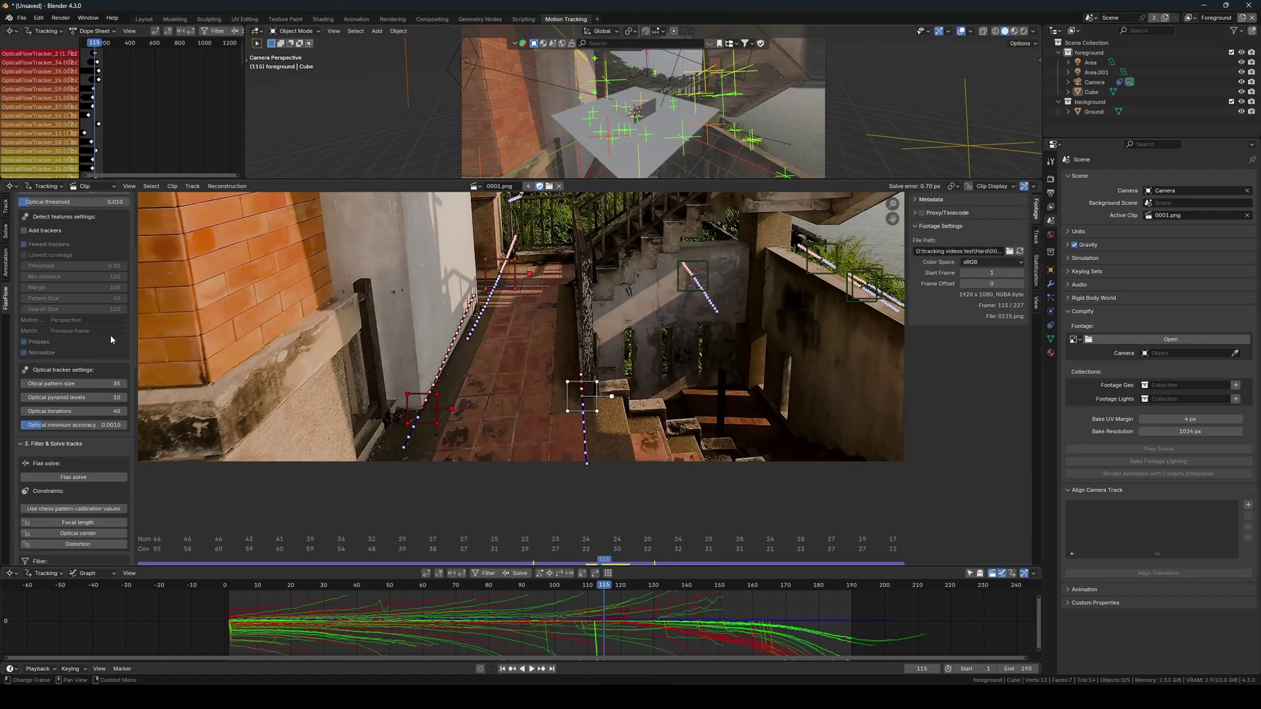
{"action": "left_click", "coordinate": [6, 233]}
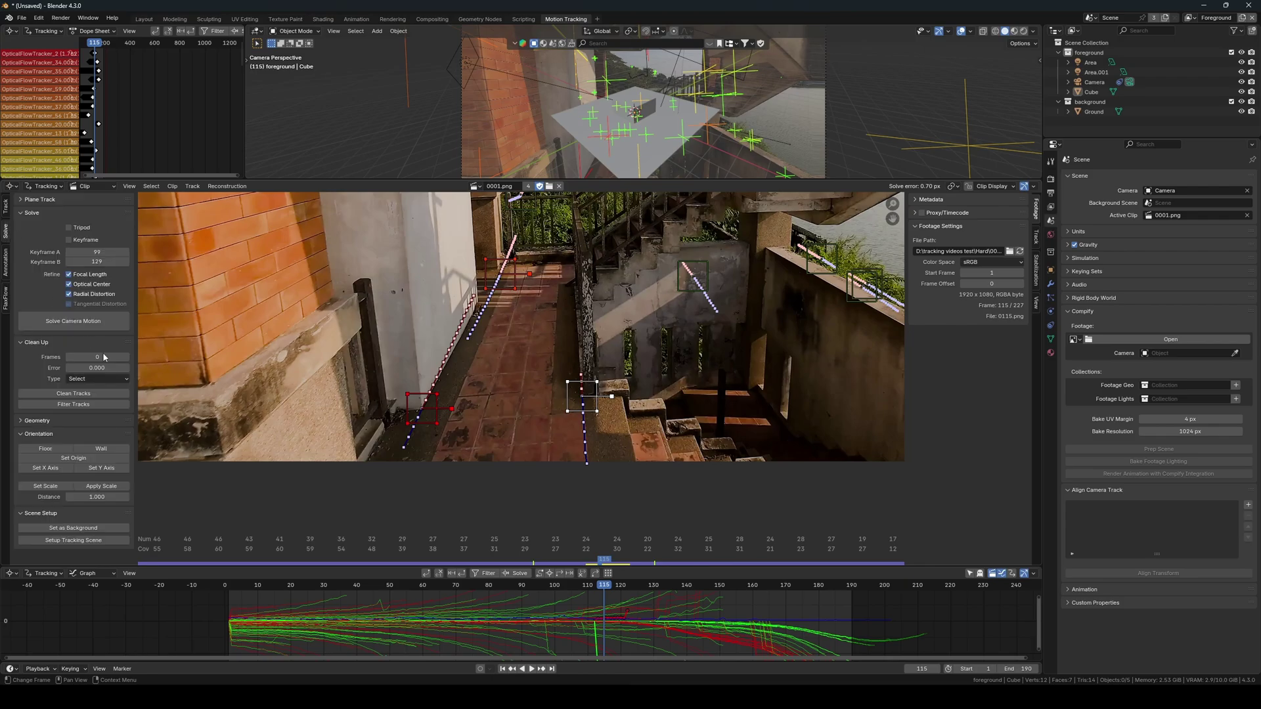
{"action": "left_click", "coordinate": [64, 451]}
{"action": "left_click", "coordinate": [467, 367]}
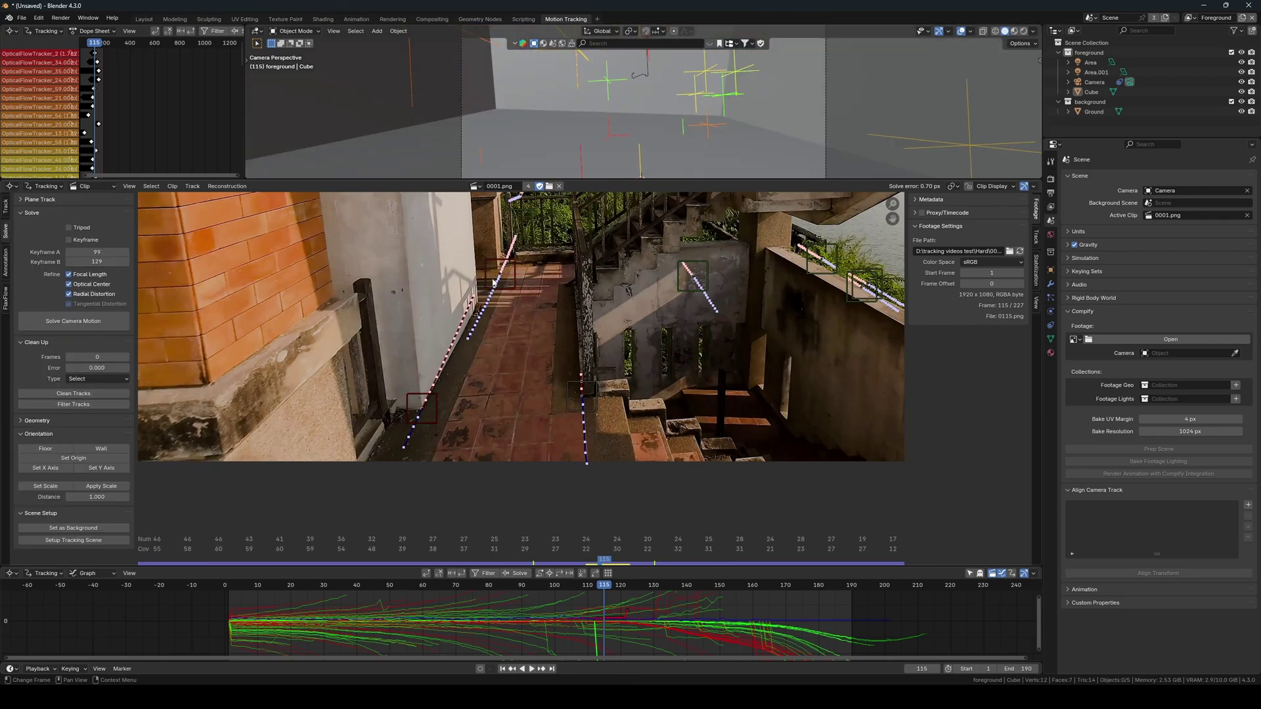
- Set the scene scale from the far walkway tracker and the tracker at the wall's base, with a distance of 12.030
{"action": "left_click", "coordinate": [497, 282]}
{"action": "left_click", "coordinate": [421, 416], "text": "shift"}
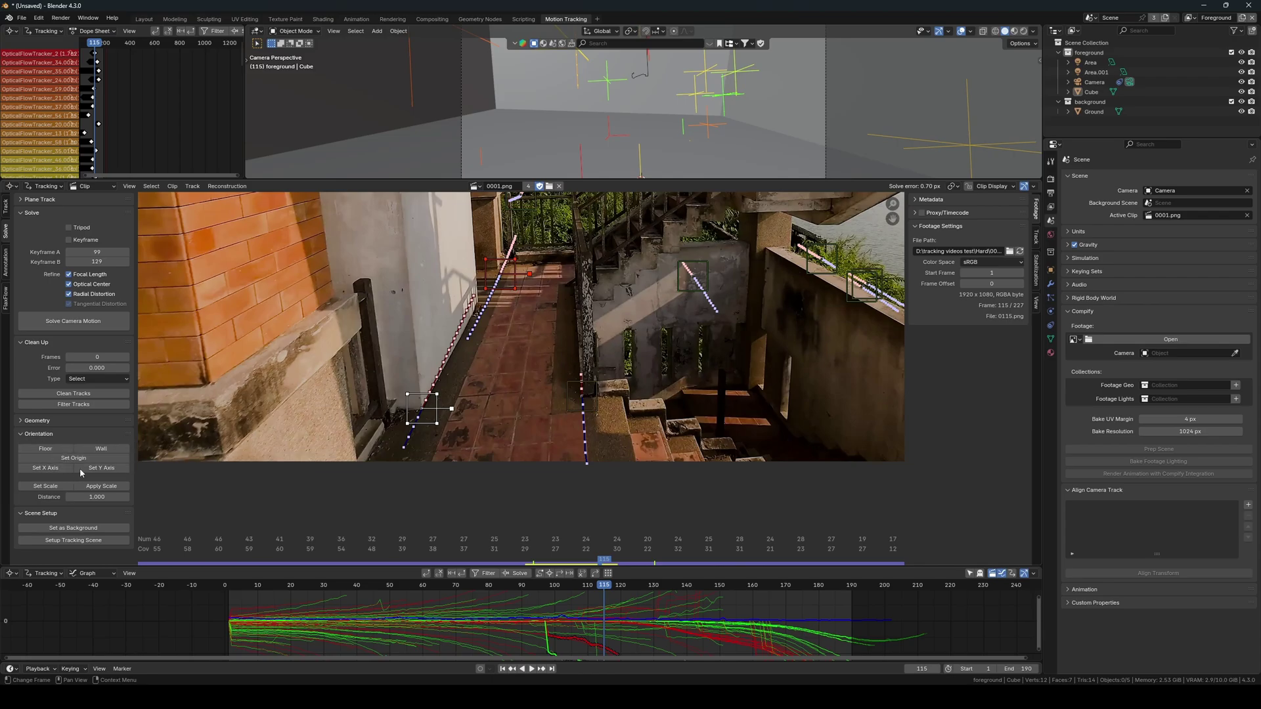
{"action": "left_click", "coordinate": [56, 486]}
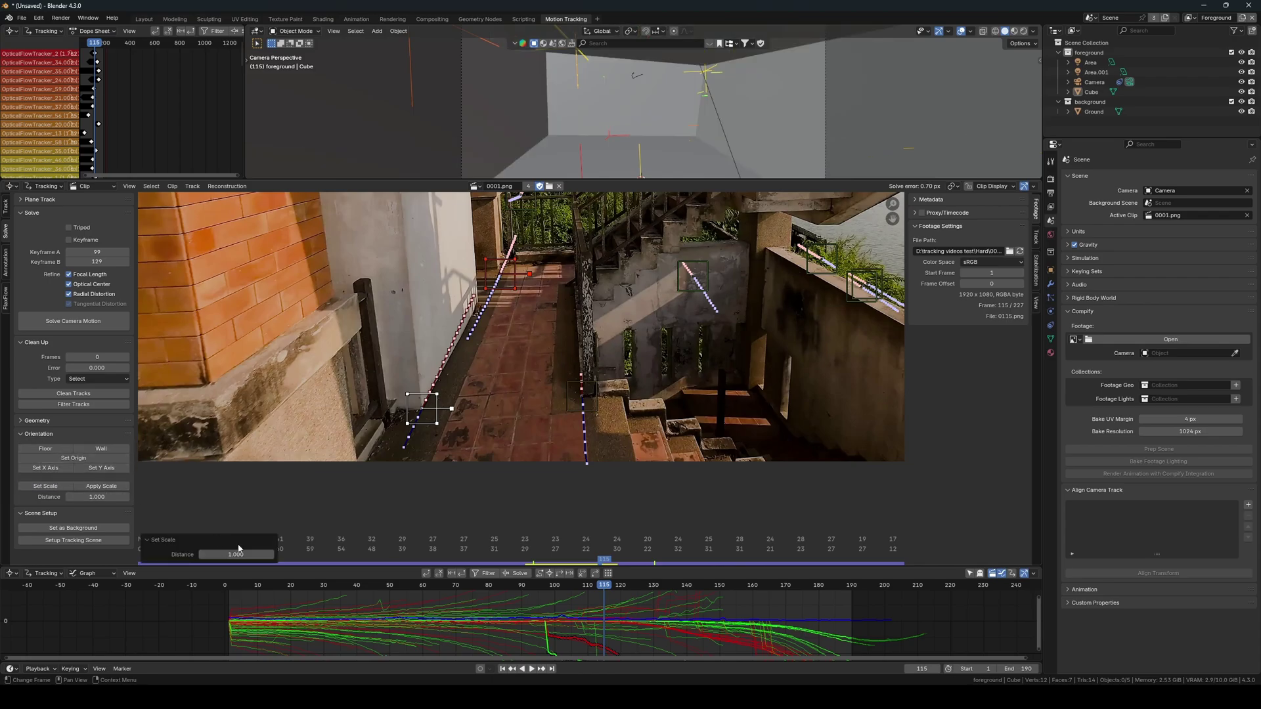
{"action": "left_click_drag", "start_coordinate": [244, 554], "coordinate": [269, 554]}
{"action": "left_click_drag", "start_coordinate": [641, 179], "coordinate": [642, 273]}
{"action": "scroll", "coordinate": [642, 217], "scroll_direction": "up", "scroll_amount": 2}
{"action": "left_click_drag", "start_coordinate": [236, 555], "coordinate": [256, 555]}
{"action": "middle_click_drag", "start_coordinate": [644, 224], "coordinate": [643, 190], "text": "shift"}
{"action": "left_click_drag", "start_coordinate": [236, 554], "coordinate": [249, 554]}
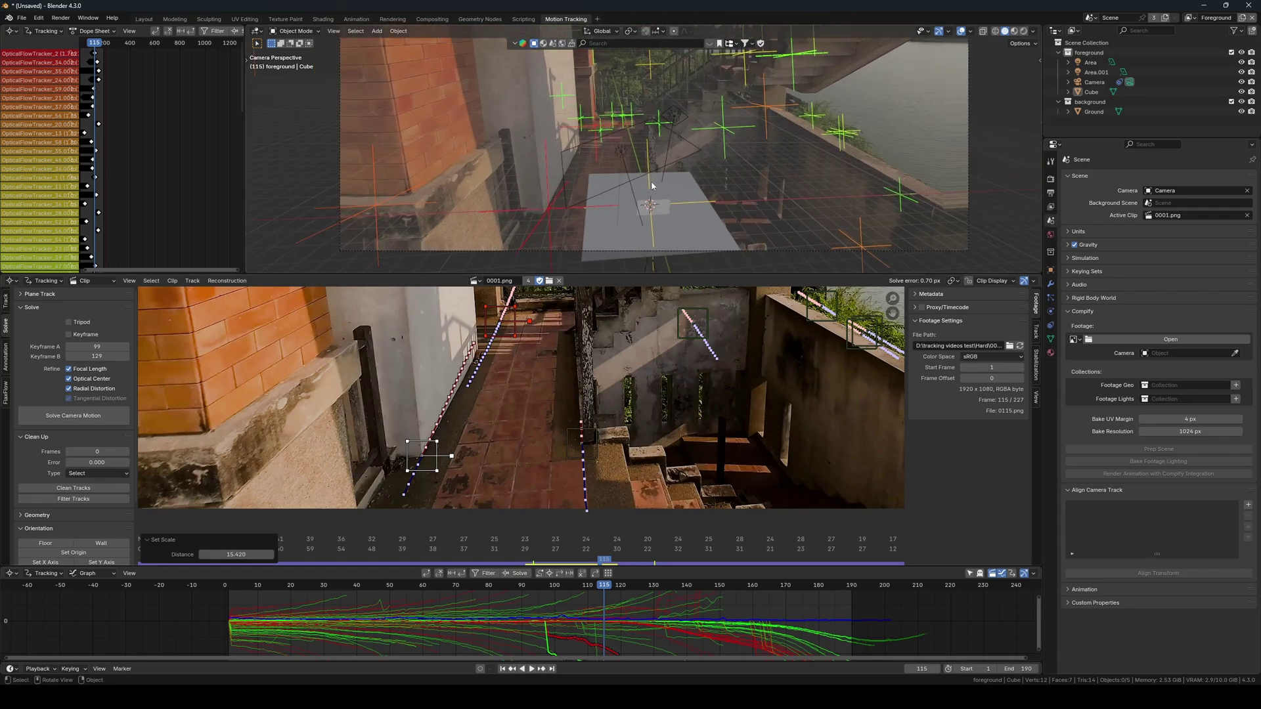
- Enlarge the 3D viewport and hide its Motion Tracking overlay
{"action": "left_click_drag", "start_coordinate": [690, 274], "coordinate": [703, 412]}
{"action": "middle_click_drag", "start_coordinate": [719, 159], "coordinate": [733, 202], "text": "shift"}
{"action": "left_click", "coordinate": [972, 32]}
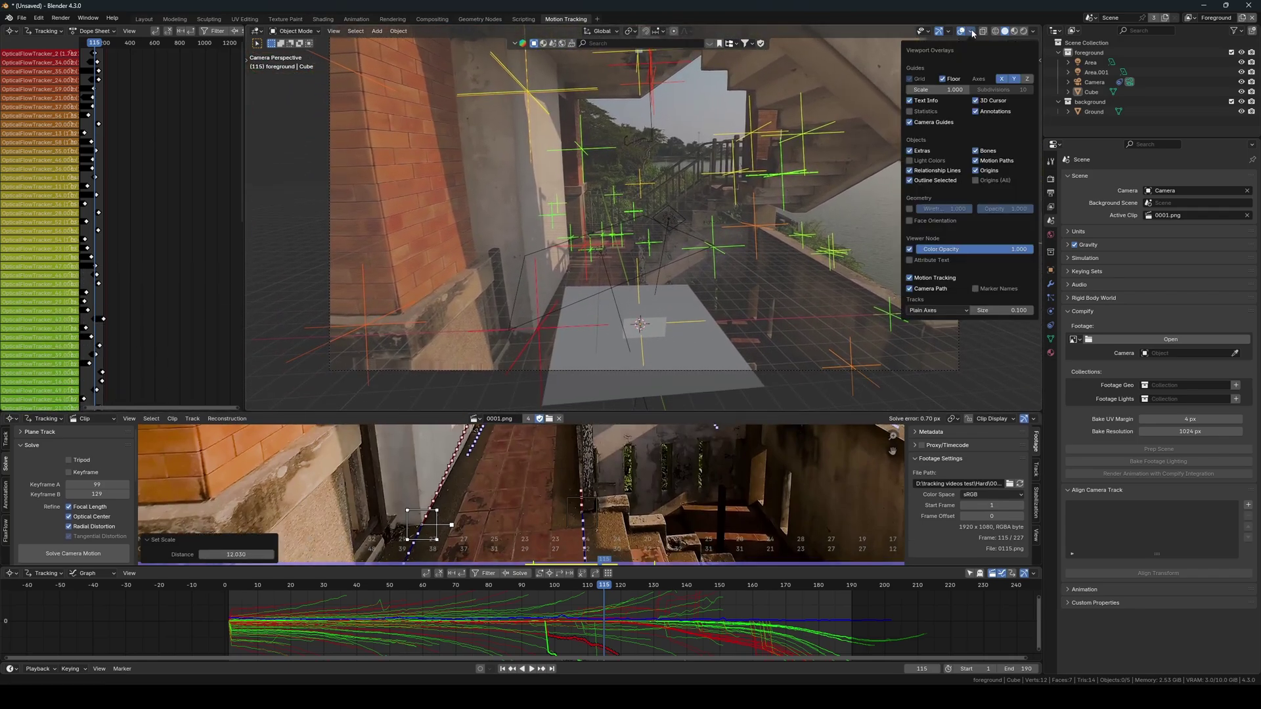
{"action": "left_click", "coordinate": [910, 278]}
{"action": "middle_click_drag", "start_coordinate": [692, 258], "coordinate": [697, 227], "text": "shift"}
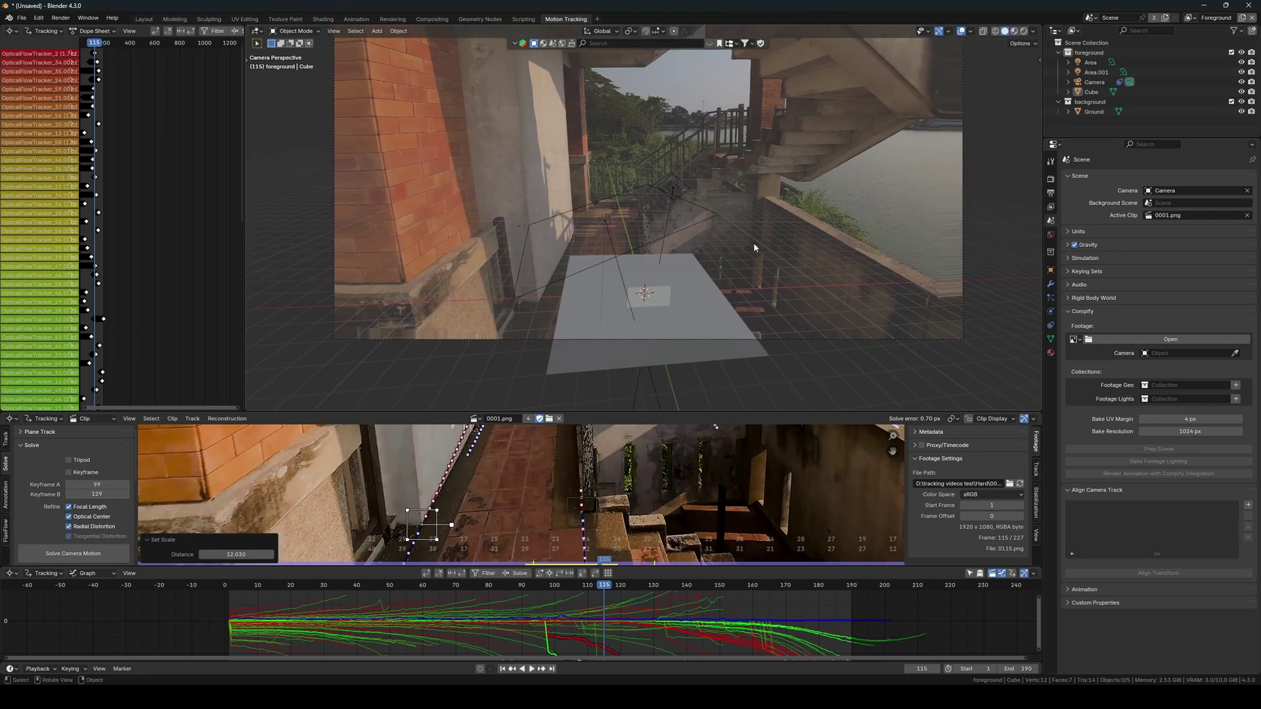
- Set the pivot point to the 3D cursor and rotate the camera around global Z to align the ground with the walkway
{"action": "left_click", "coordinate": [963, 134]}
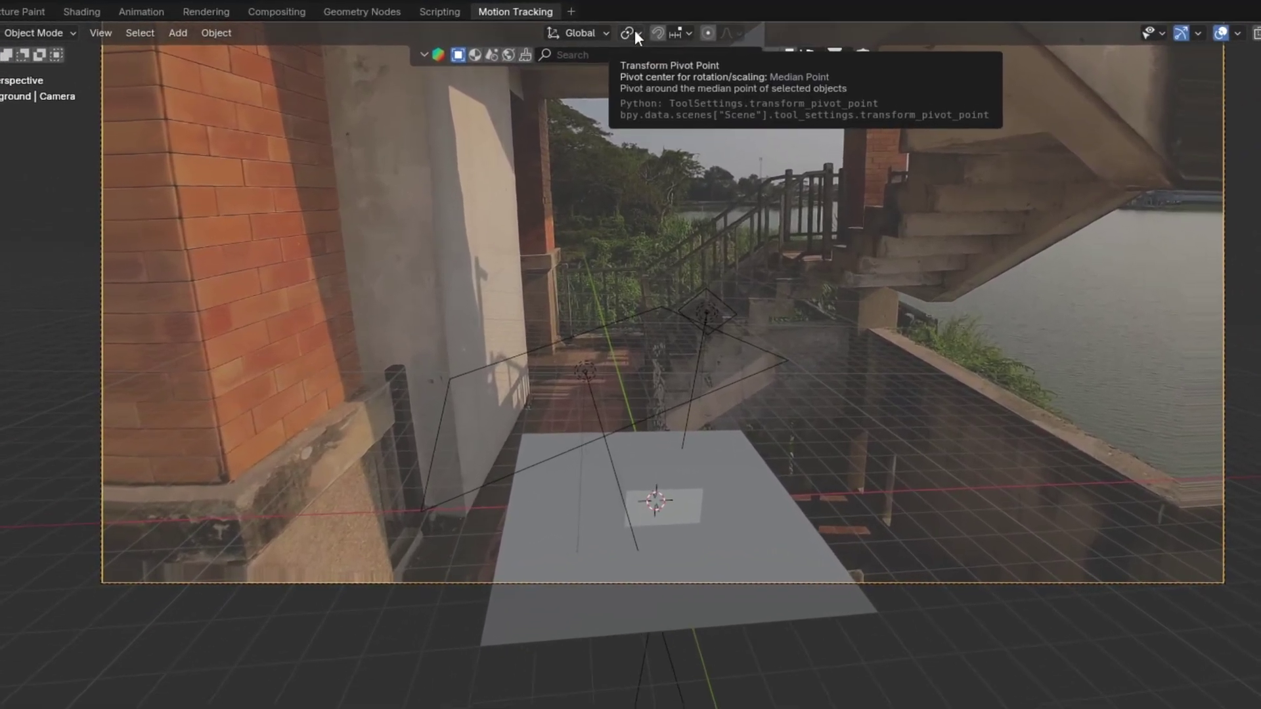
{"action": "left_click", "coordinate": [630, 31]}
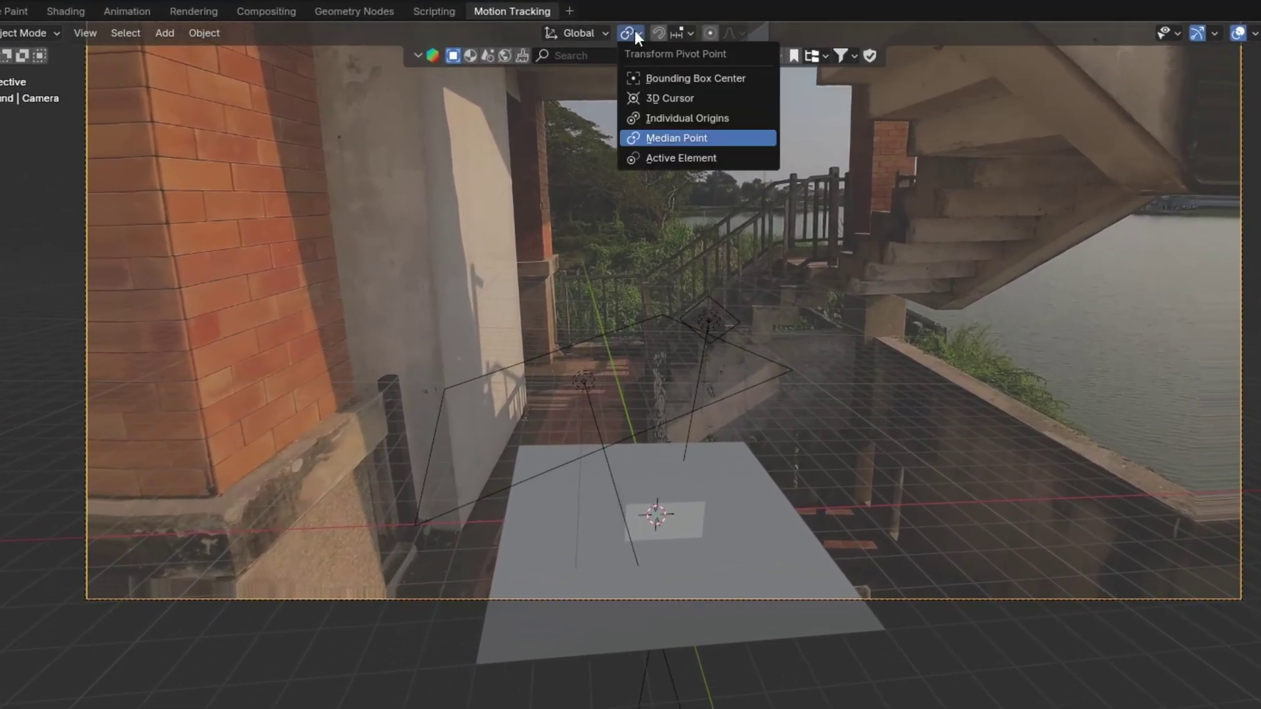
{"action": "left_click", "coordinate": [717, 98]}
{"action": "key", "text": "r"}
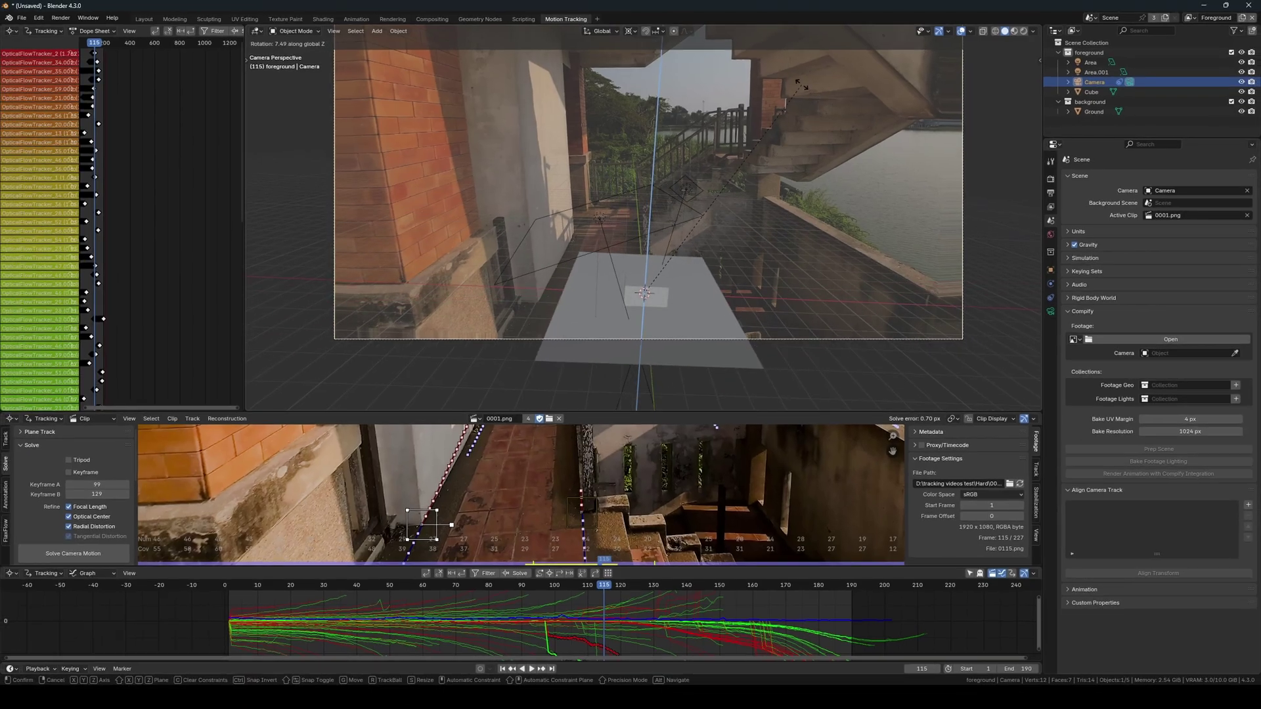
{"action": "key", "text": "y"}
{"action": "left_click", "coordinate": [873, 117]}
- At frame 54, enable the clip's Grid display and compare the footage with Render Undistorted off and on
{"action": "left_click", "coordinate": [491, 584]}
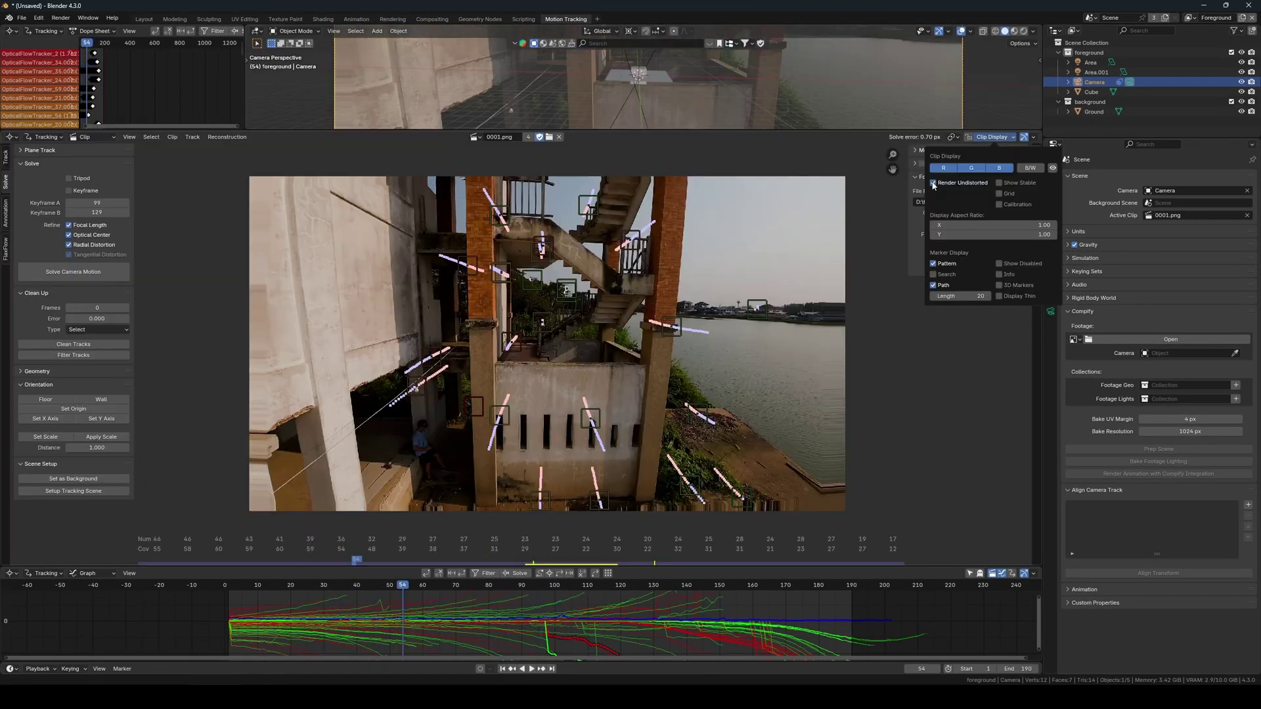
{"action": "left_click", "coordinate": [934, 183]}
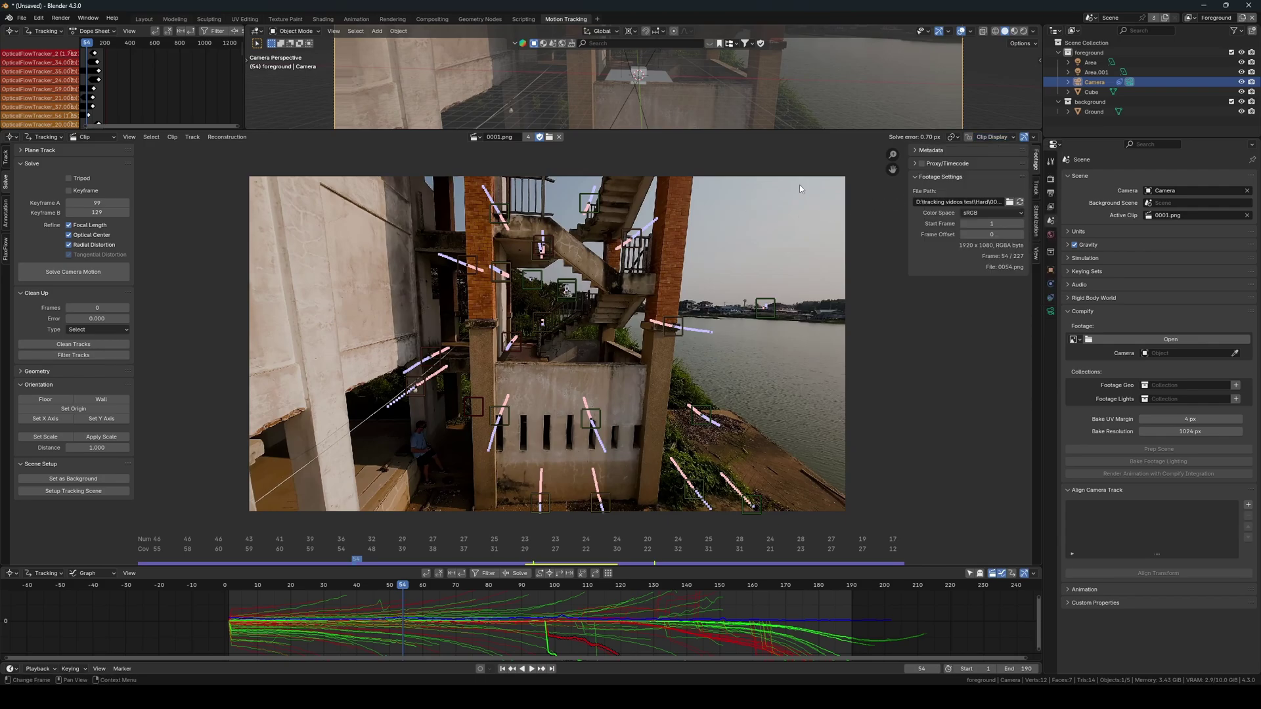
{"action": "left_click", "coordinate": [989, 138]}
{"action": "left_click", "coordinate": [1000, 193]}
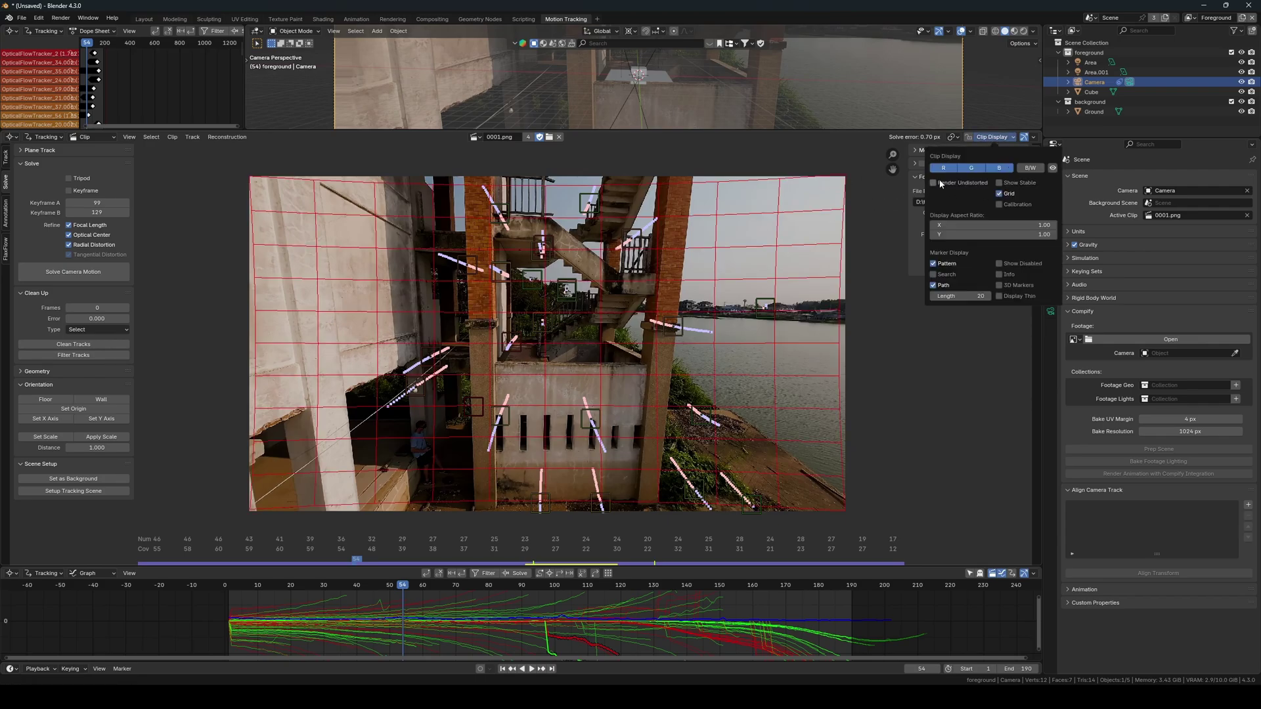
{"action": "left_click", "coordinate": [934, 183]}
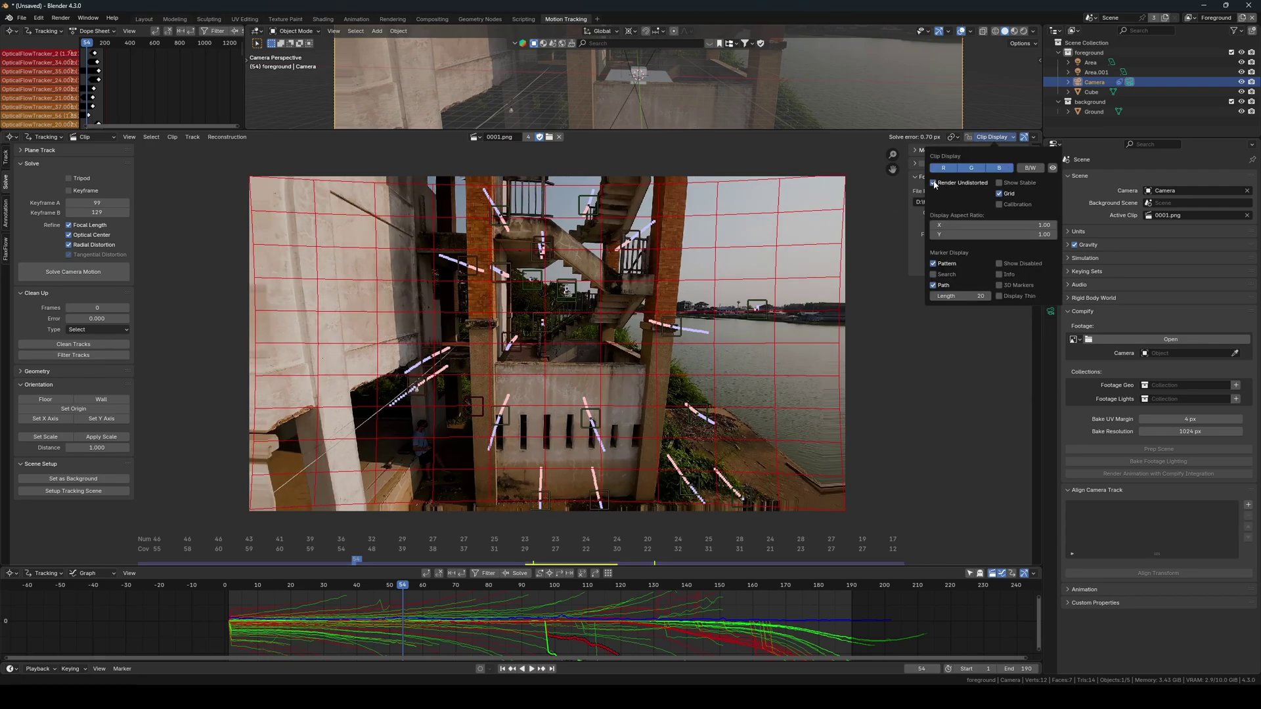
- Hide the clip's Grid display and enlarge the 3D viewport around the camera view
{"action": "left_click", "coordinate": [999, 194]}
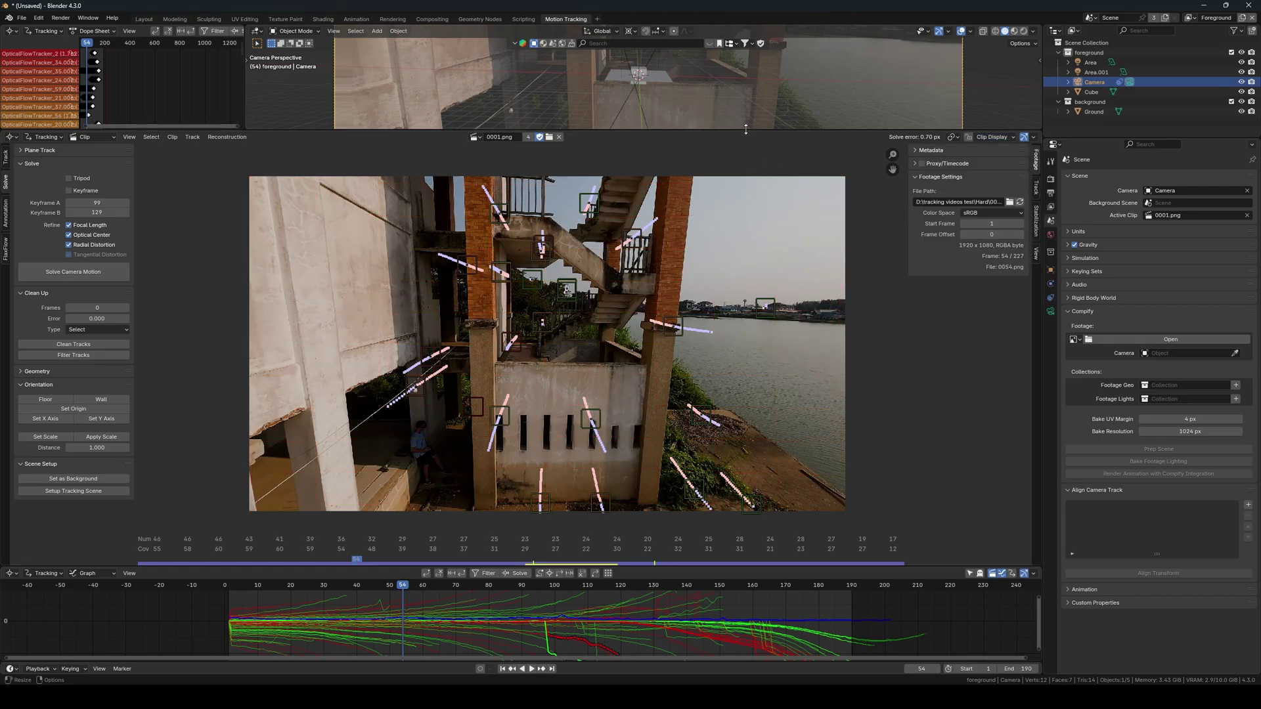
{"action": "left_click_drag", "start_coordinate": [746, 129], "coordinate": [742, 469]}
{"action": "middle_click_drag", "start_coordinate": [723, 185], "coordinate": [707, 252], "text": "shift"}
{"action": "scroll", "coordinate": [708, 280], "scroll_direction": "up", "scroll_amount": 1}
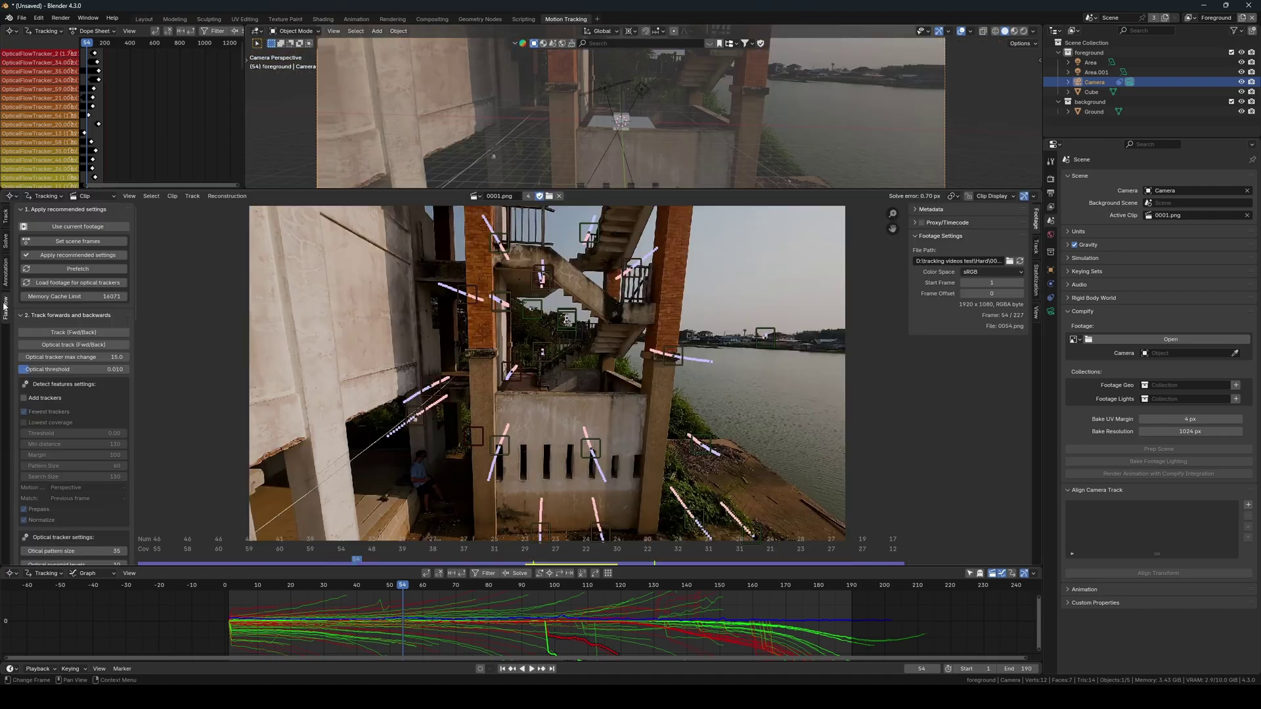
- Generate a 1920 x 1080 ST texture with FlaxFlow and display the STMap image in the image editor
{"action": "scroll", "coordinate": [107, 355], "scroll_direction": "down", "scroll_amount": 4}
{"action": "scroll", "coordinate": [108, 355], "scroll_direction": "down", "scroll_amount": 10}
{"action": "scroll", "coordinate": [109, 353], "scroll_direction": "down", "scroll_amount": 5}
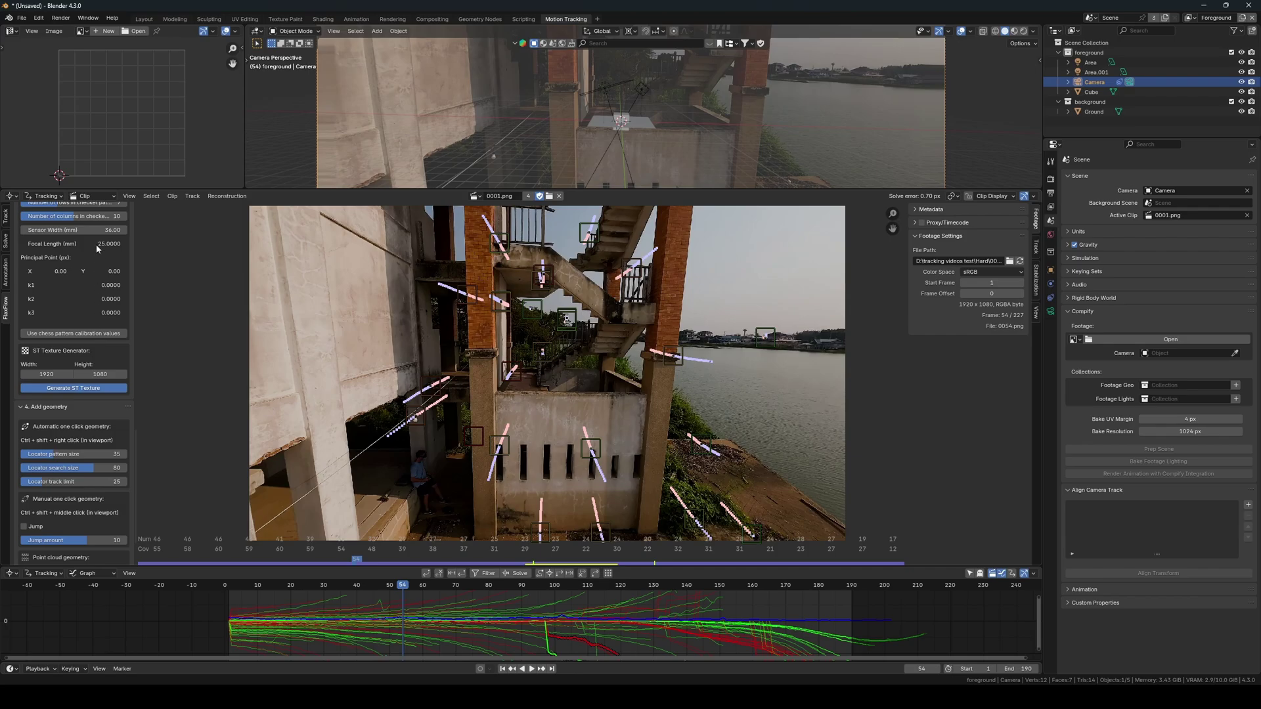
{"action": "left_click", "coordinate": [81, 31]}
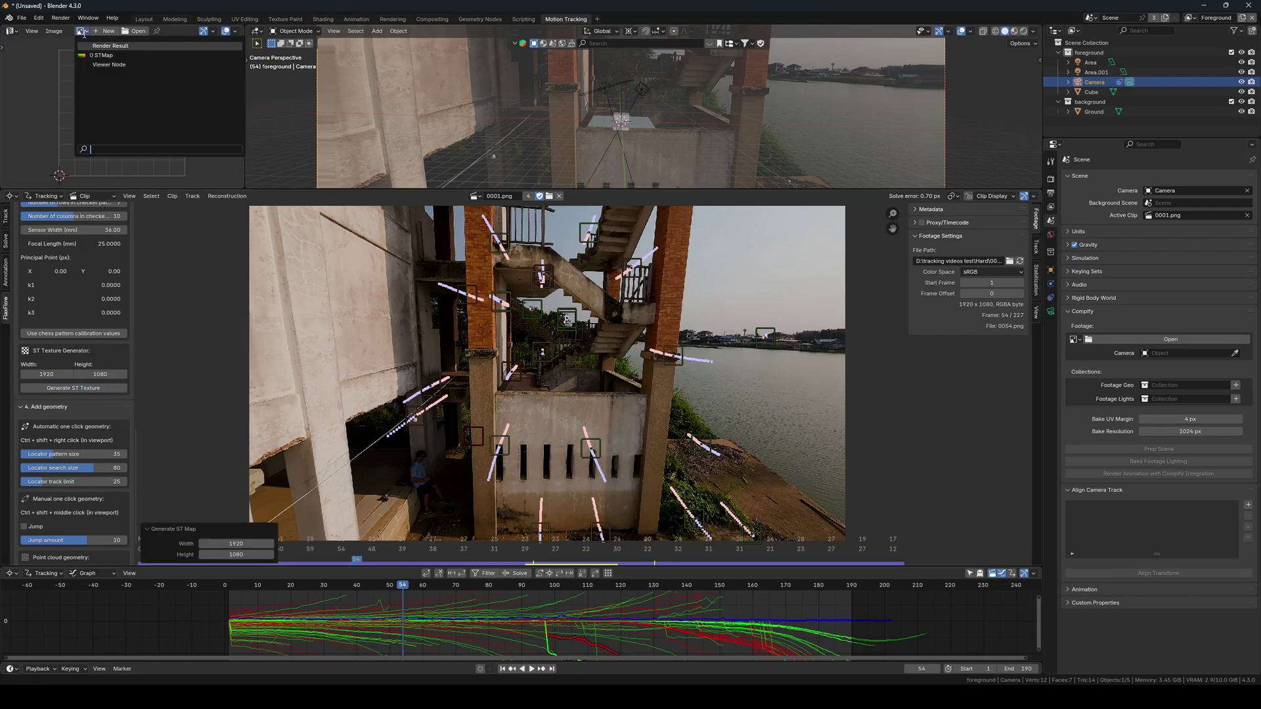
{"action": "left_click", "coordinate": [101, 57]}
{"action": "scroll", "coordinate": [184, 122], "scroll_direction": "down", "scroll_amount": 5}
{"action": "scroll", "coordinate": [185, 122], "scroll_direction": "down", "scroll_amount": 4}
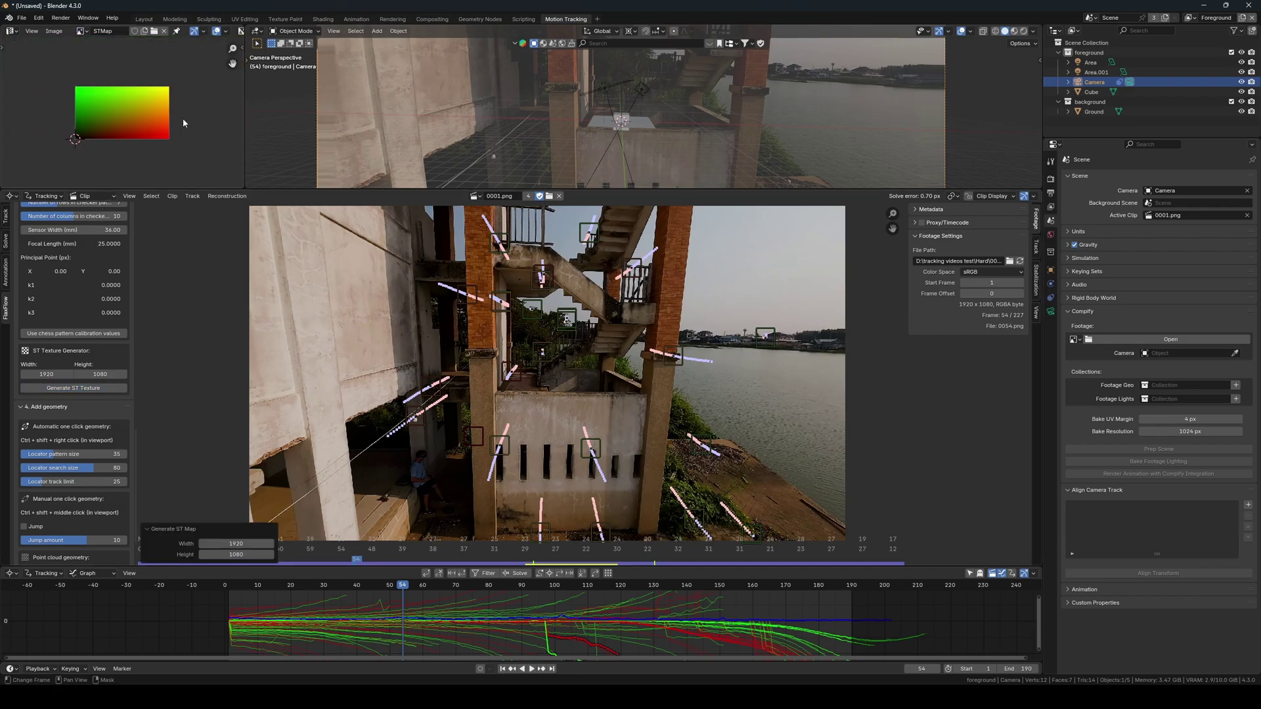
{"action": "scroll", "coordinate": [177, 122], "scroll_direction": "up", "scroll_amount": 2}
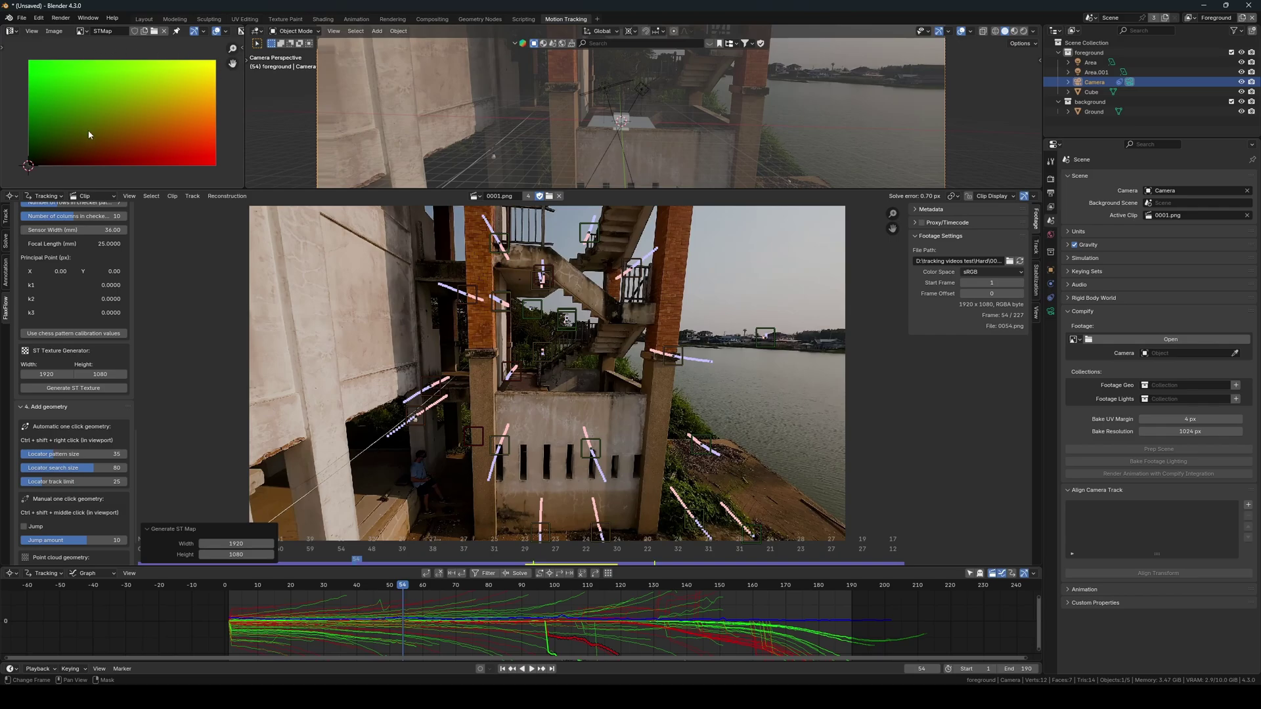
- In the Compositing workspace, add an Image node that uses the STMap image
{"action": "left_click", "coordinate": [433, 19]}
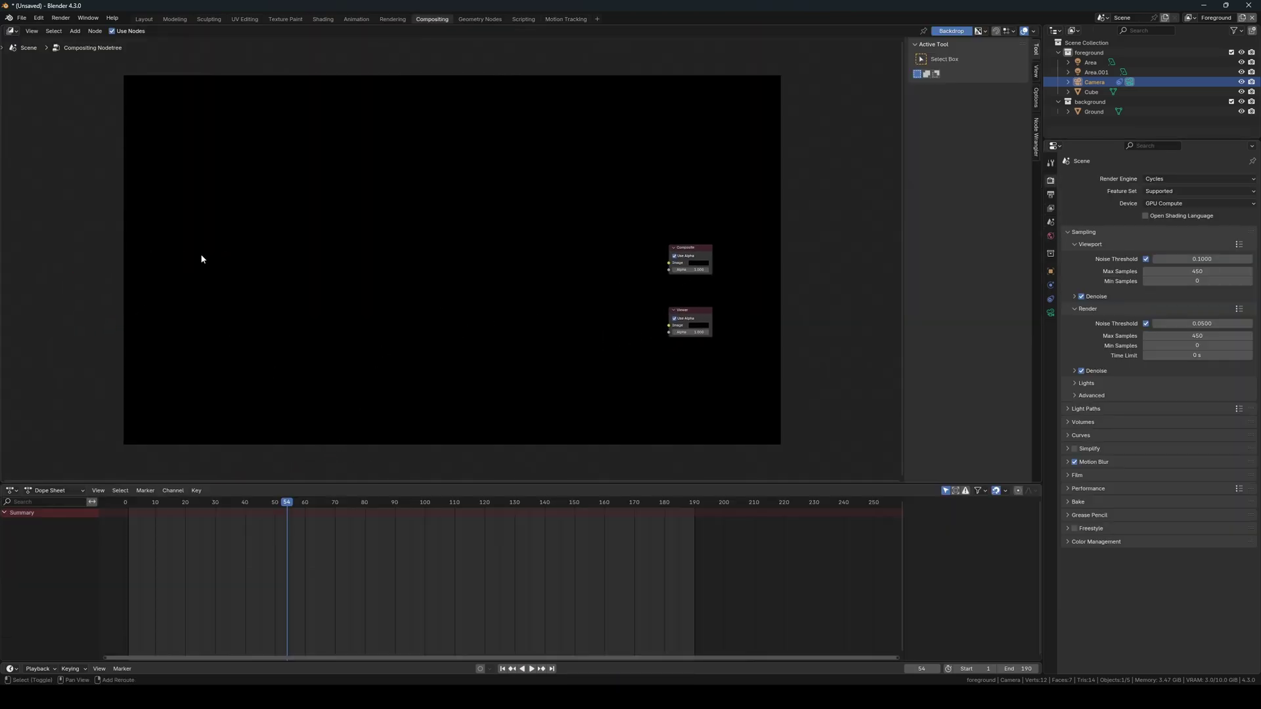
{"action": "key", "text": "shift+a"}
{"action": "type", "text": "im"}
{"action": "key", "text": "Return"}
{"action": "left_click", "coordinate": [232, 271]}
{"action": "left_click", "coordinate": [239, 296]}
{"action": "left_click", "coordinate": [259, 322]}
- Add the STmap Export group after the STMap image and link its Undistort STmap output through a reroute to Composite and Viewer
{"action": "key", "text": "shift+a"}
{"action": "mouse_move", "coordinate": [396, 405]}
{"action": "left_click", "coordinate": [453, 401]}
{"action": "left_click", "coordinate": [457, 277]}
{"action": "scroll", "coordinate": [452, 261], "scroll_direction": "up", "scroll_amount": 3}
{"action": "left_click_drag", "start_coordinate": [207, 283], "coordinate": [726, 264]}
{"action": "mouse_move", "coordinate": [625, 270]}
{"action": "right_mouse_down", "text": "alt"}
{"action": "mouse_move", "coordinate": [637, 296]}
{"action": "mouse_move", "coordinate": [615, 285]}
{"action": "right_mouse_up", "text": "alt"}
{"action": "left_click_drag", "start_coordinate": [627, 276], "coordinate": [726, 342]}
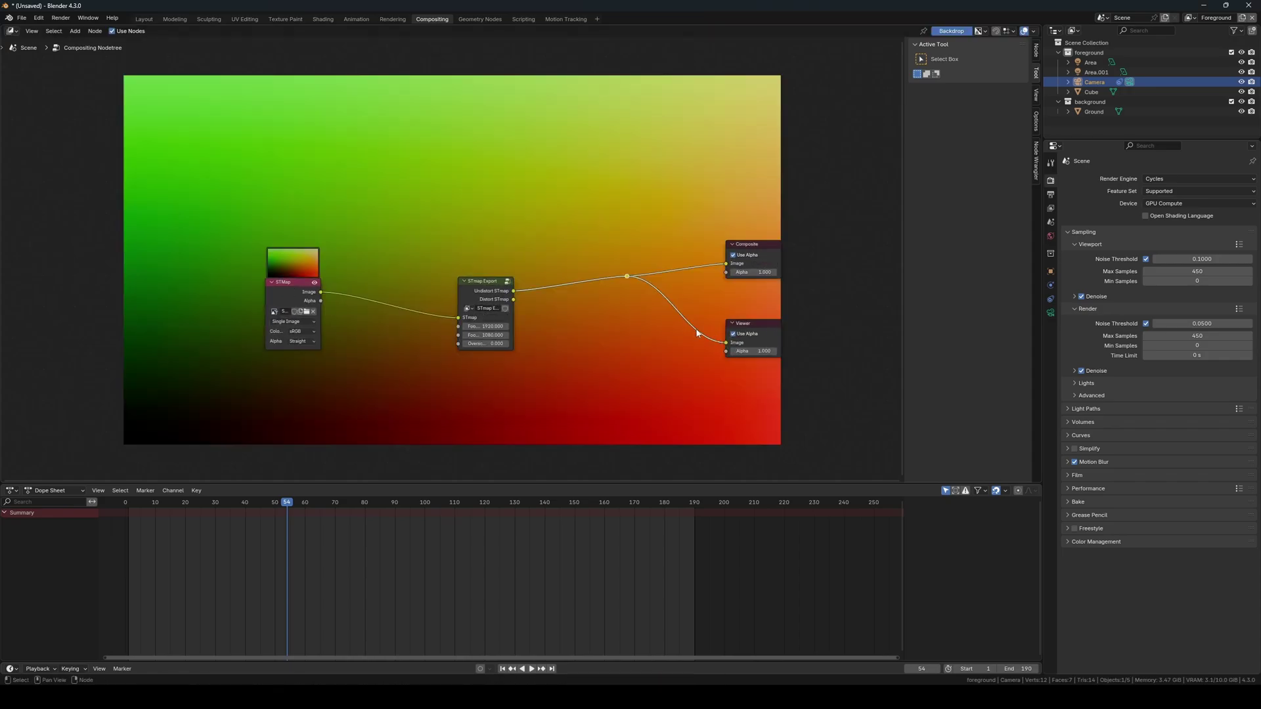
{"action": "scroll", "coordinate": [557, 319], "scroll_direction": "up", "scroll_amount": 1}
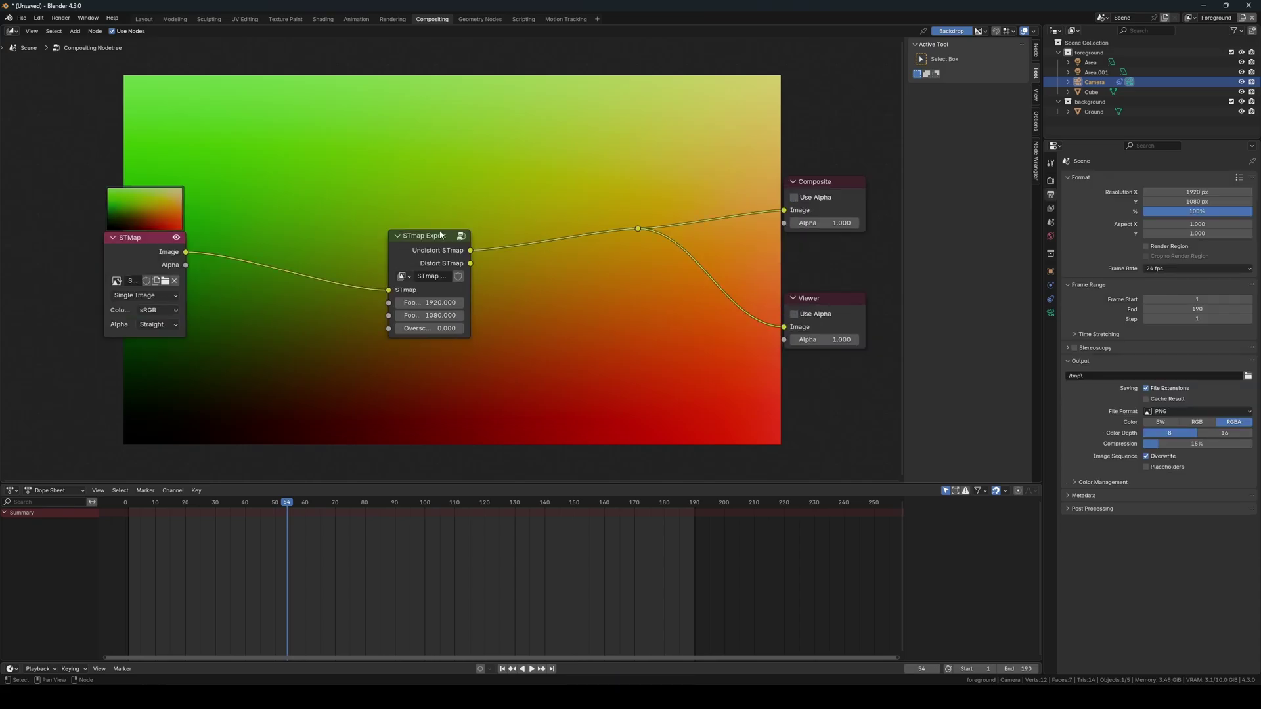
- Inside the STmap Export group, assign the 0001.png clip to the Undistortion and Distortion nodes and leave the group
{"action": "left_click", "coordinate": [437, 234]}
{"action": "key", "text": "Tab"}
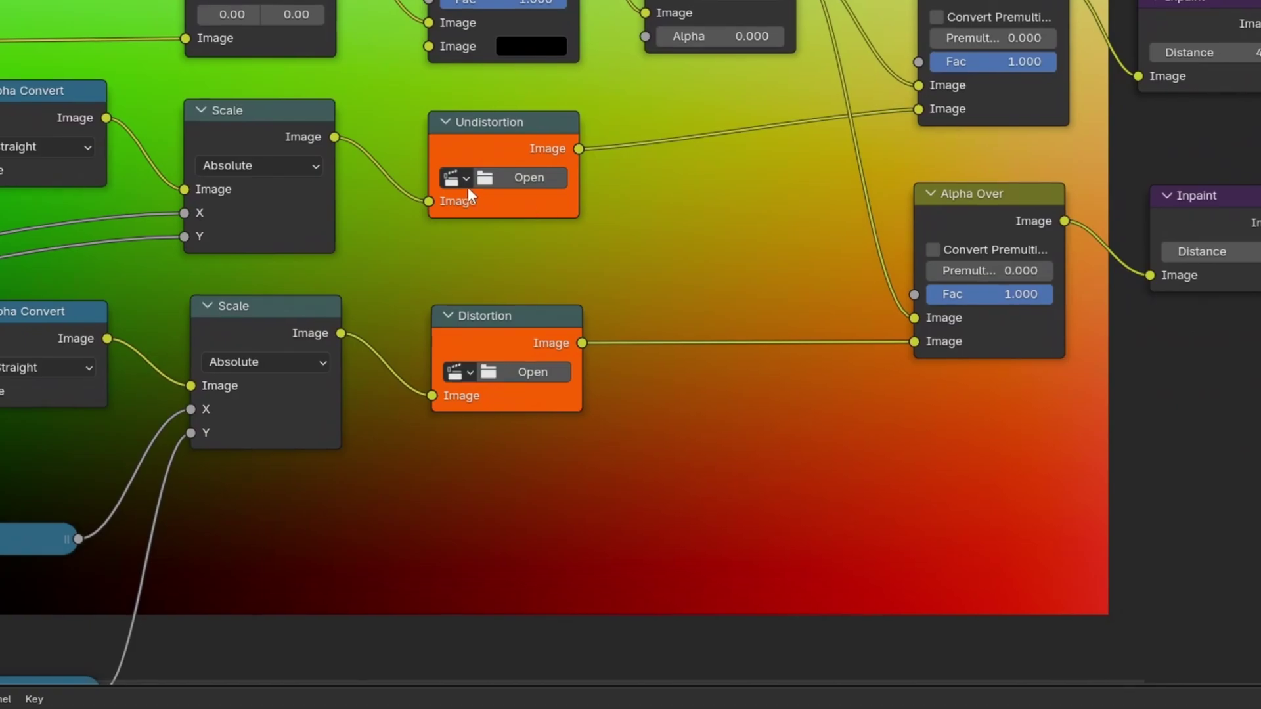
{"action": "left_click", "coordinate": [250, 246]}
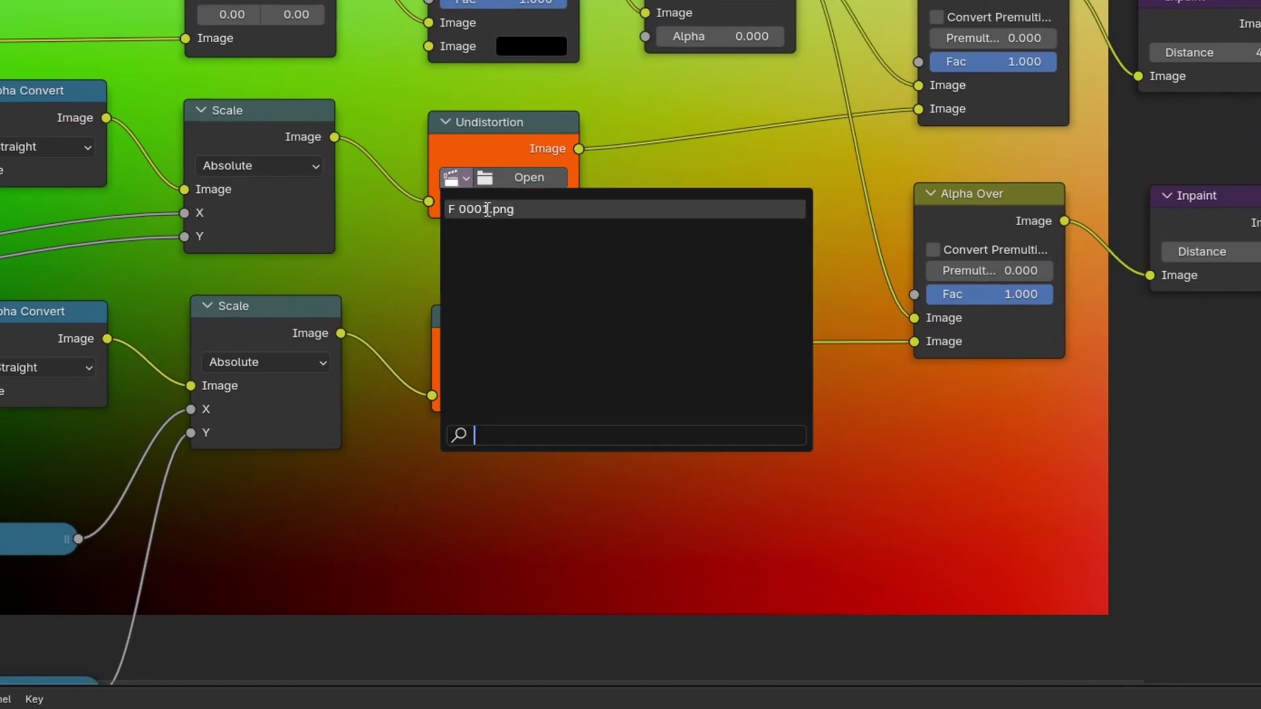
{"action": "left_click", "coordinate": [487, 209]}
{"action": "left_click", "coordinate": [455, 373]}
{"action": "left_click", "coordinate": [518, 413]}
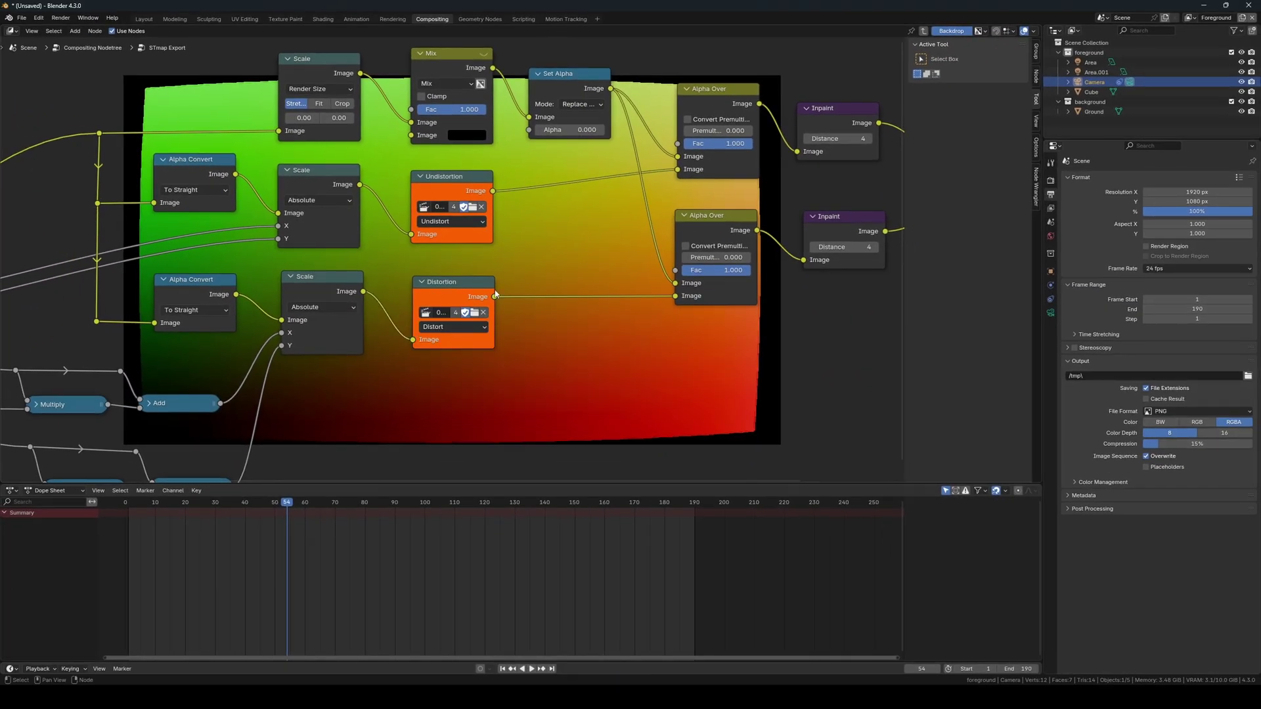
{"action": "key", "text": "Tab"}
{"action": "middle_click_drag", "start_coordinate": [495, 162], "coordinate": [435, 210]}
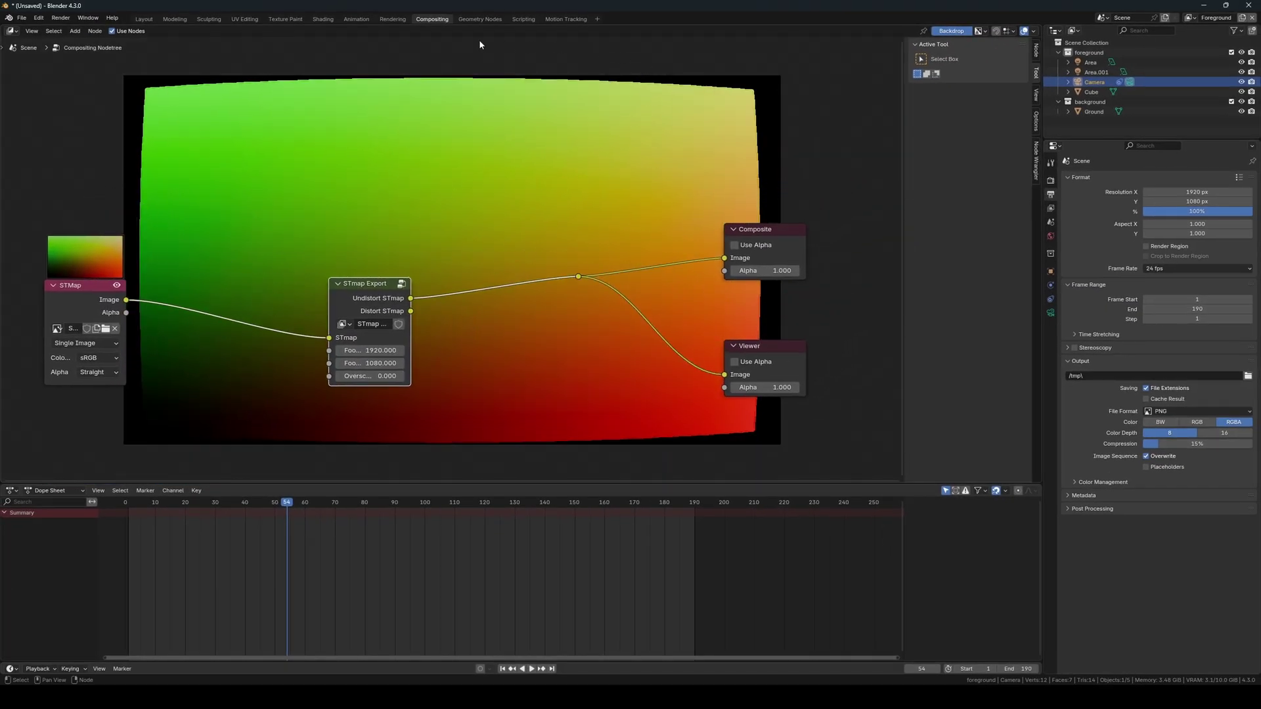
- Set the render resolution percentage to 105% and the STmap Export node's overscan to 5
{"action": "middle_click_drag", "start_coordinate": [590, 314], "coordinate": [495, 247]}
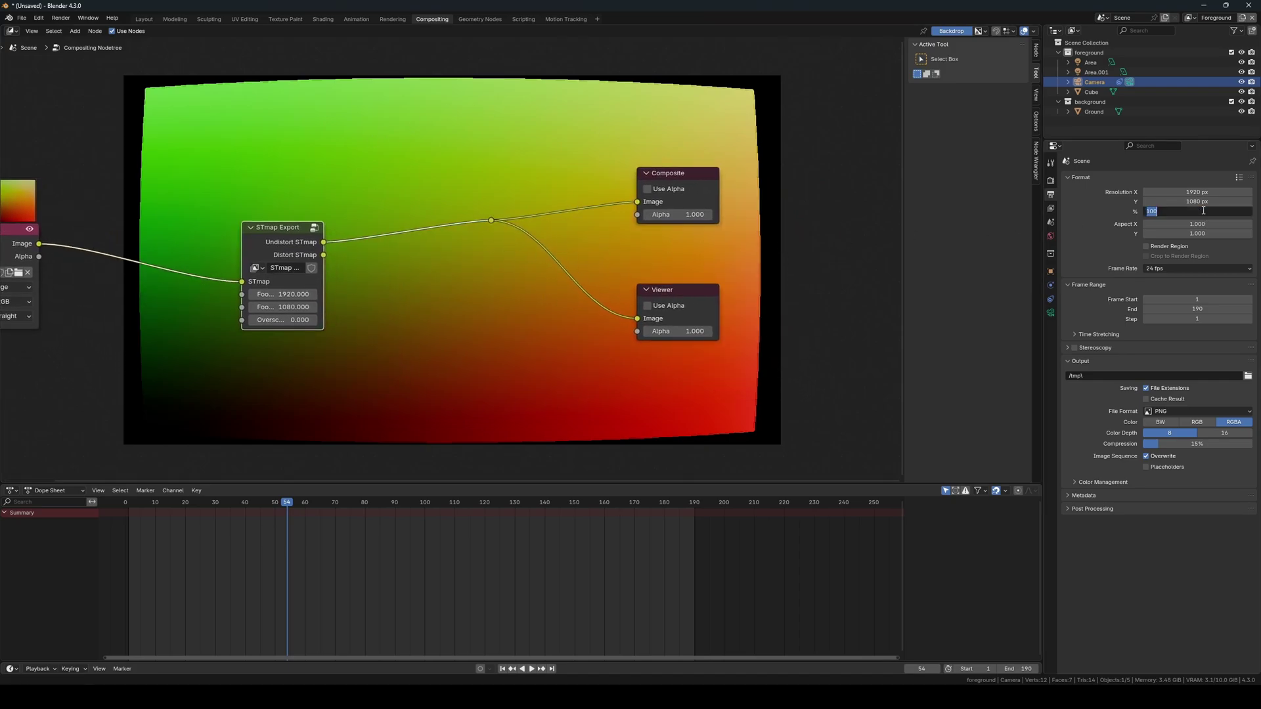
{"action": "type", "text": "105"}
{"action": "key", "text": "Return"}
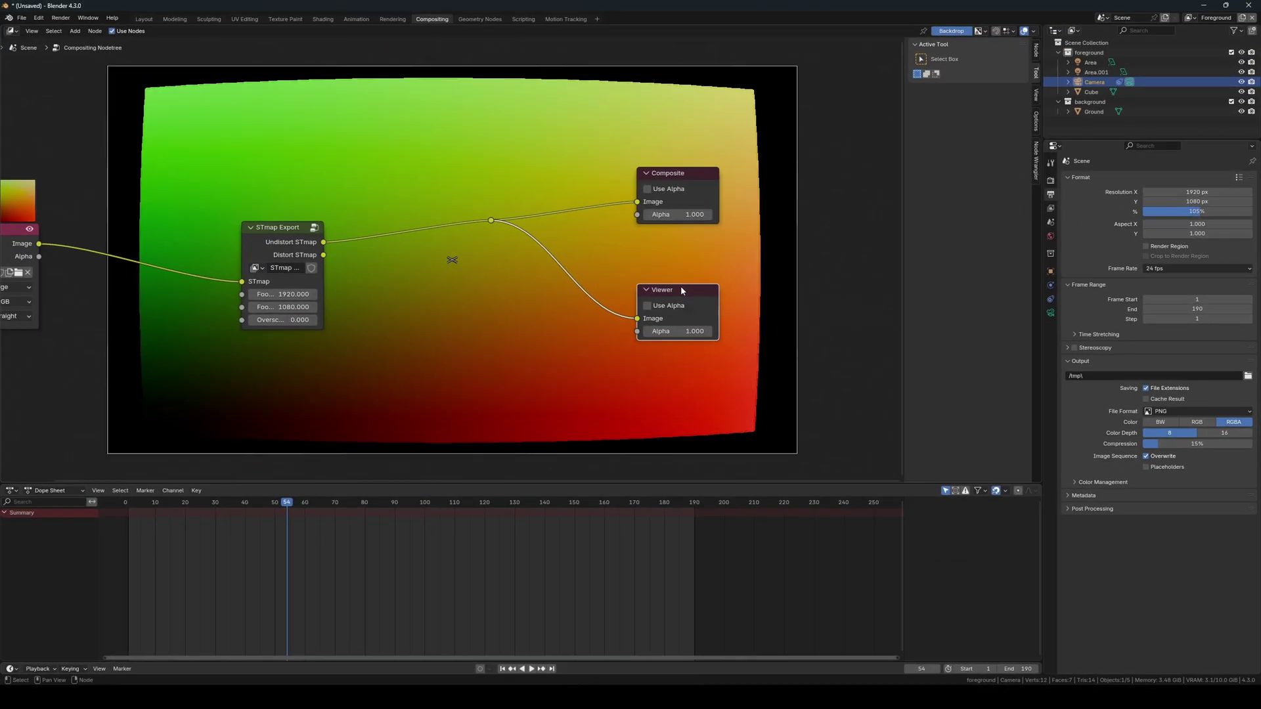
{"action": "left_click", "coordinate": [718, 265]}
{"action": "left_click", "coordinate": [387, 380]}
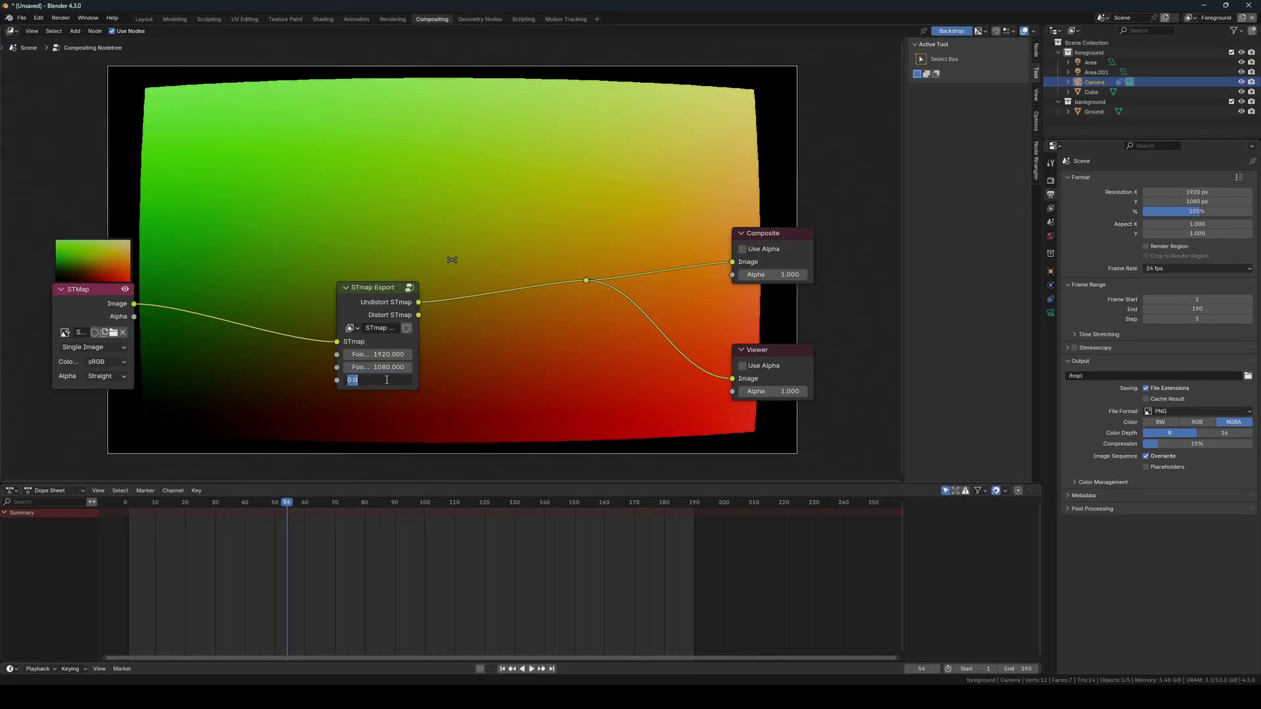
{"action": "type", "text": "5"}
{"action": "key", "text": "Return"}
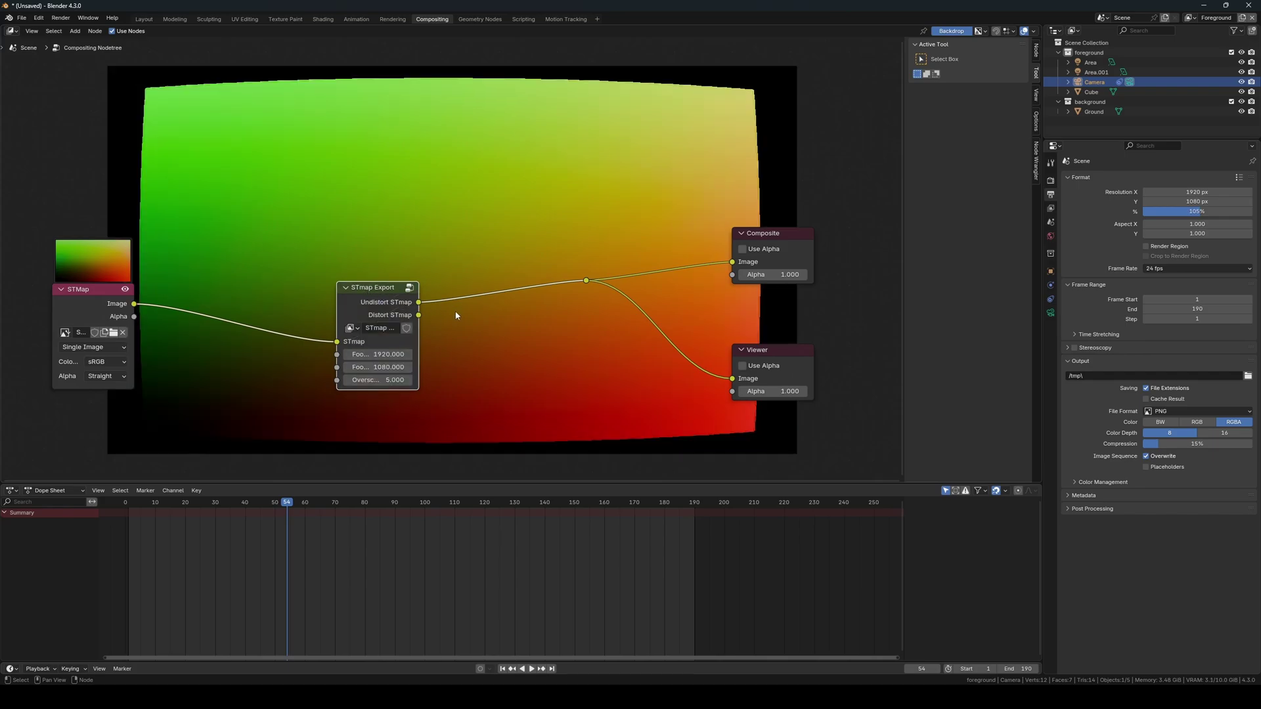
- Render the undistorted STmap at frame 54, look up the option for saving the image, and close the render window
{"action": "middle_click_drag", "start_coordinate": [505, 248], "coordinate": [477, 250]}
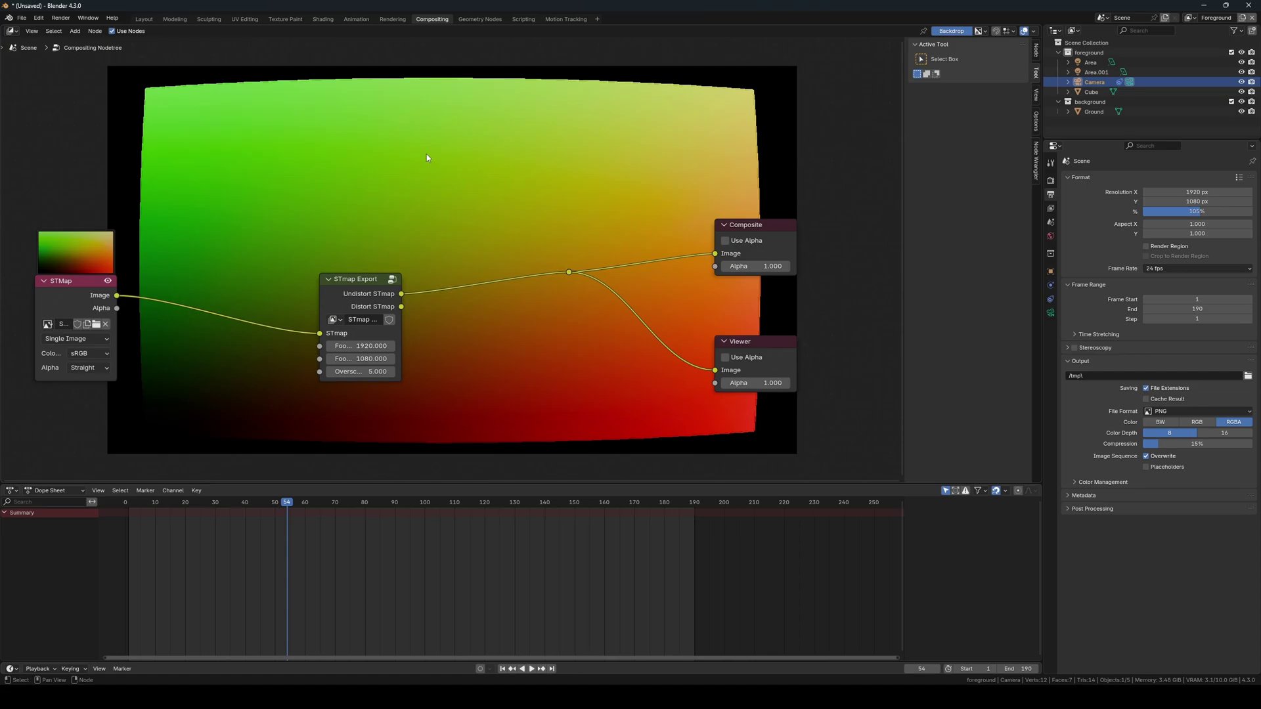
{"action": "key", "text": "F12"}
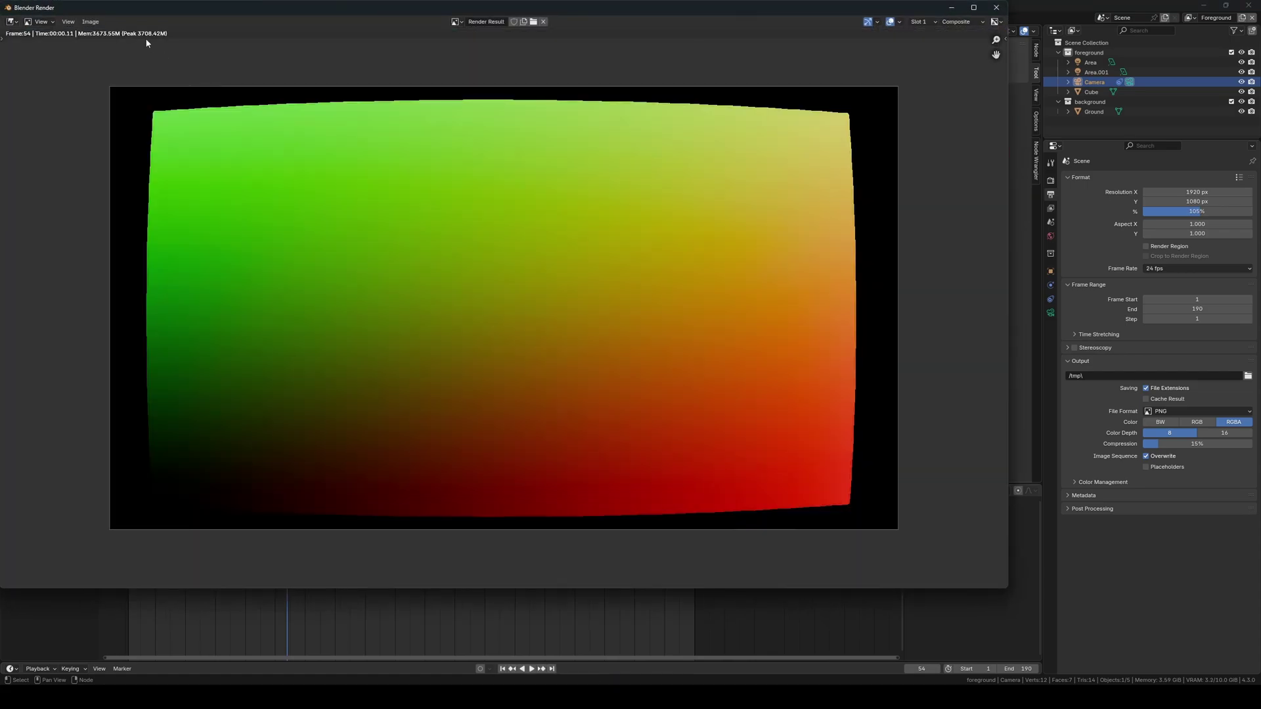
{"action": "left_click", "coordinate": [90, 22]}
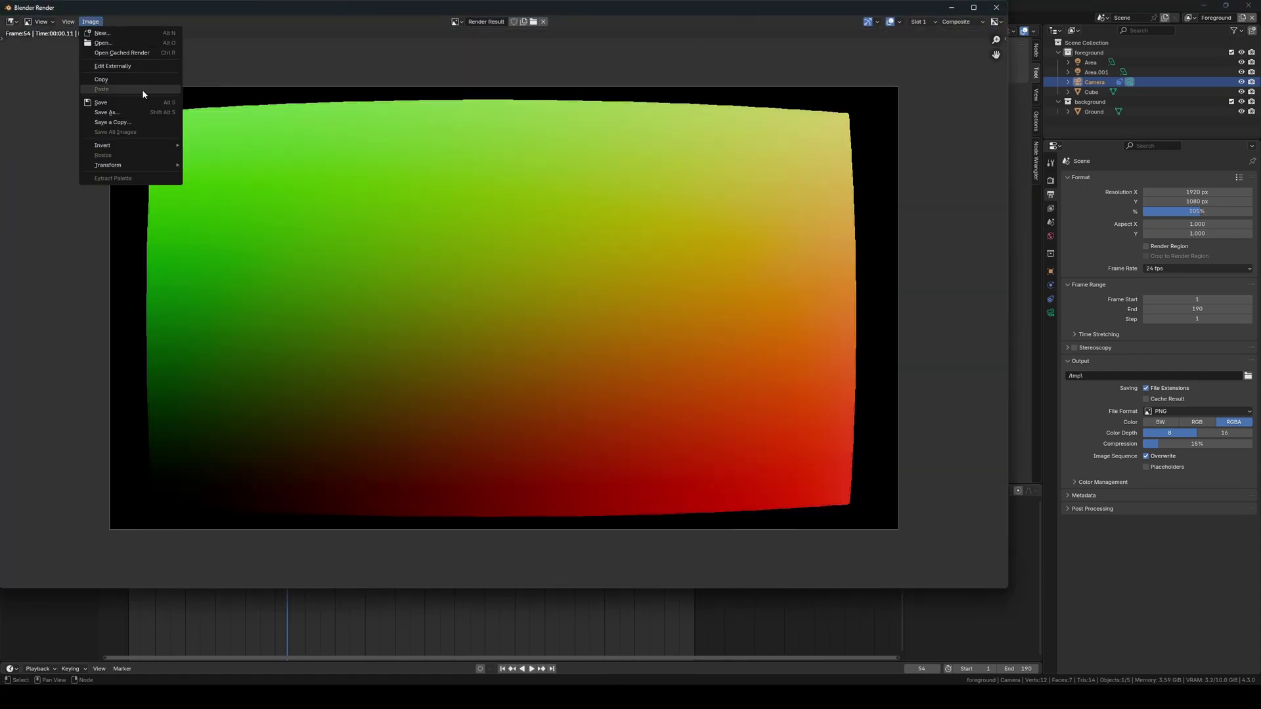
{"action": "left_click", "coordinate": [137, 110]}
{"action": "left_click", "coordinate": [997, 8]}
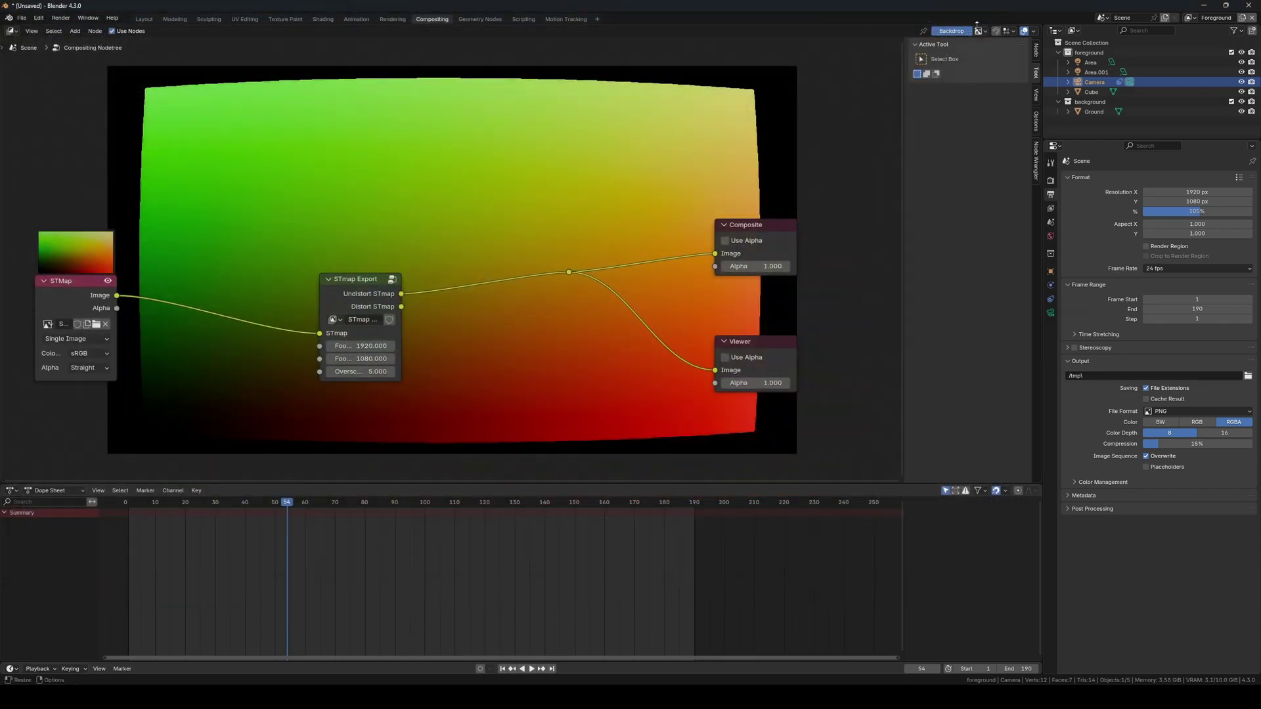
- Return to the Motion Tracking workspace and examine the wall's corner at frames 90 and 99 alongside the Add geometry settings
{"action": "left_click", "coordinate": [565, 18]}
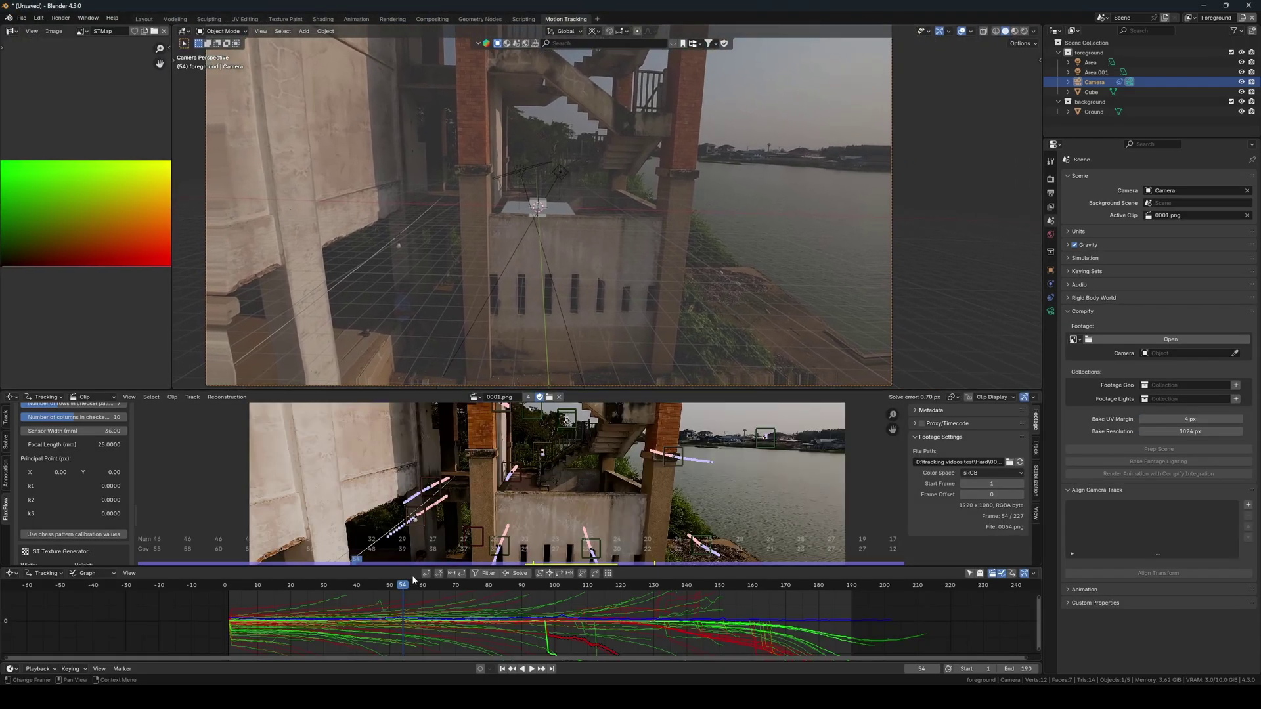
{"action": "left_click_drag", "start_coordinate": [412, 580], "coordinate": [522, 578]}
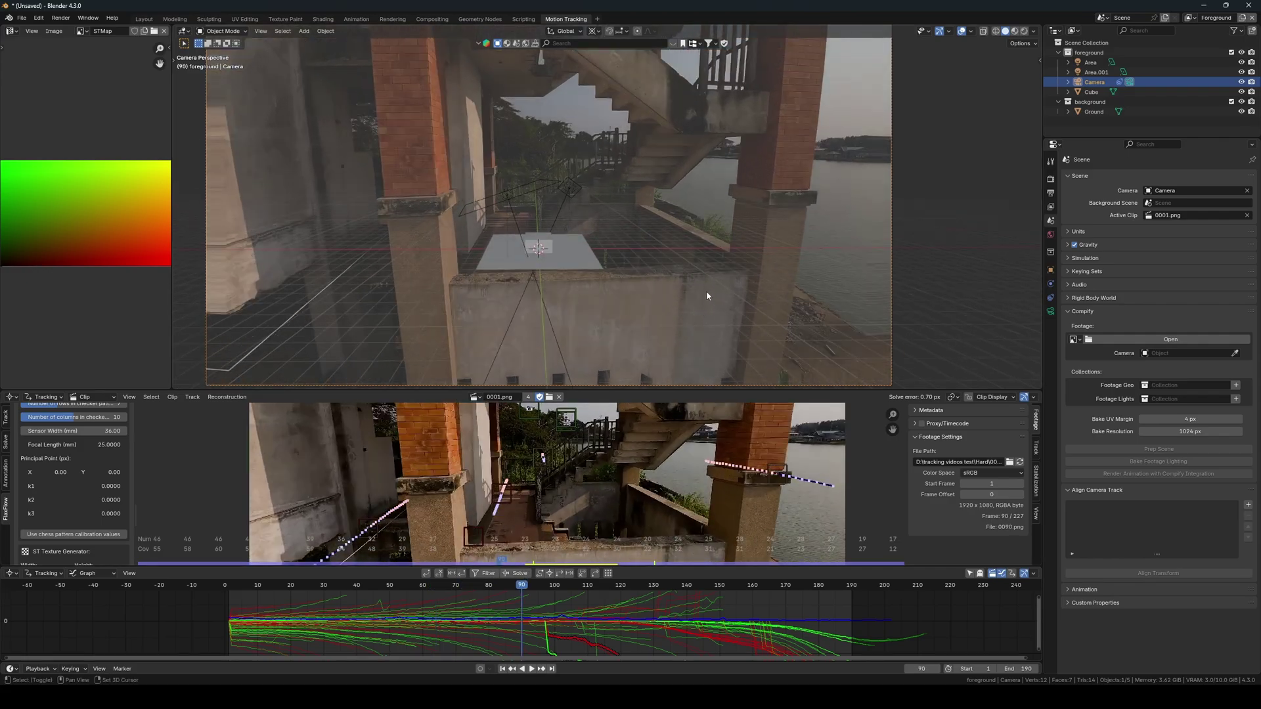
{"action": "middle_click_drag", "start_coordinate": [745, 288], "coordinate": [650, 247], "text": "shift"}
{"action": "scroll", "coordinate": [656, 247], "scroll_direction": "up", "scroll_amount": 2}
{"action": "left_click_drag", "start_coordinate": [411, 390], "coordinate": [387, 207]}
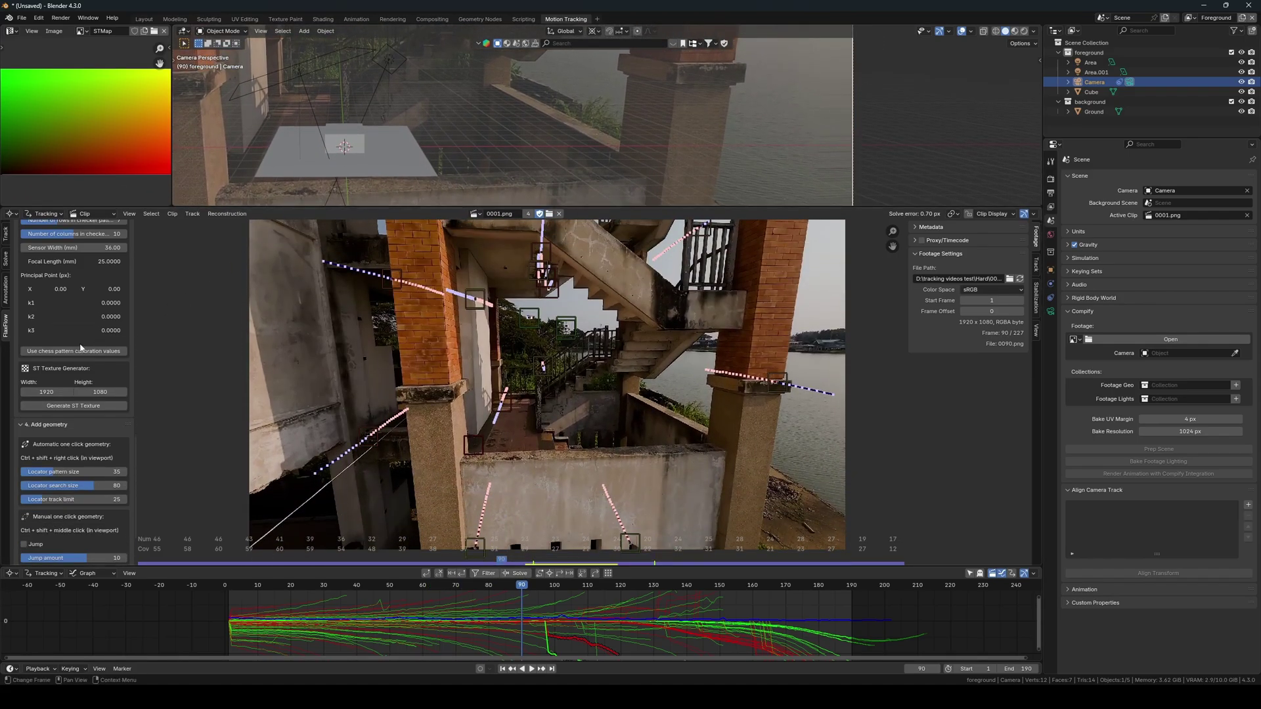
{"action": "scroll", "coordinate": [87, 383], "scroll_direction": "down", "scroll_amount": 3}
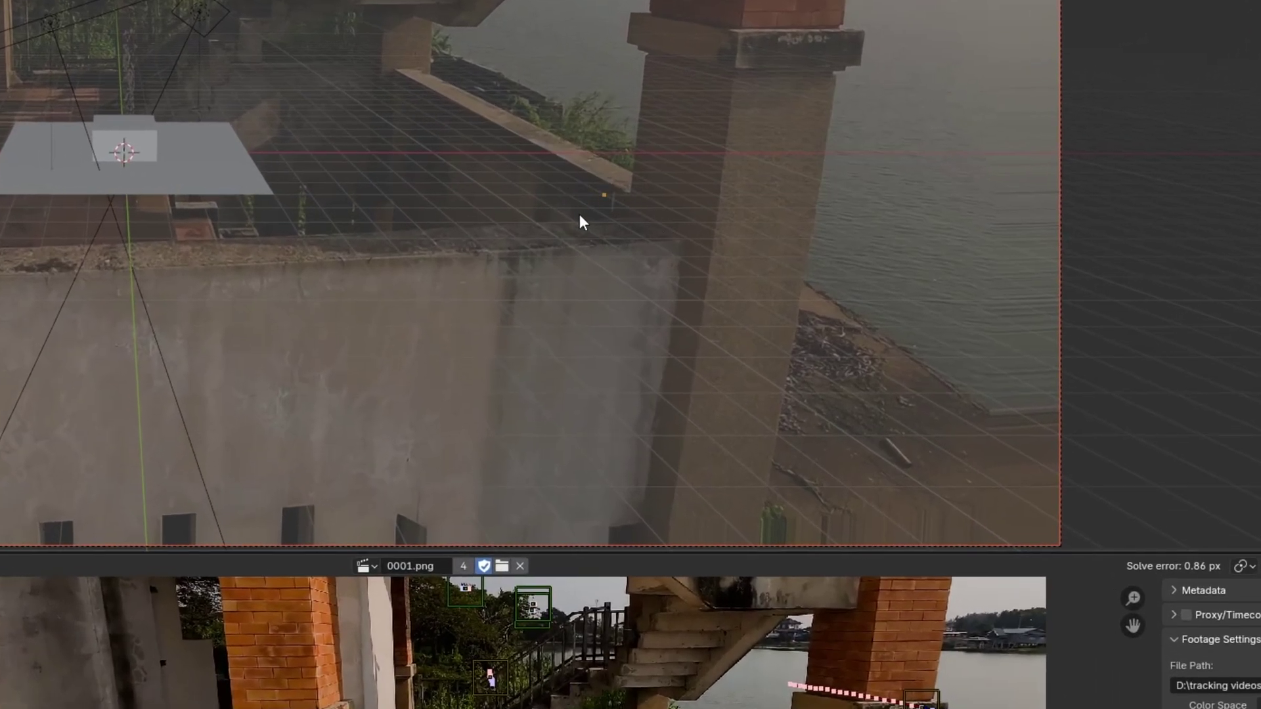
{"action": "left_click_drag", "start_coordinate": [488, 588], "coordinate": [529, 525]}
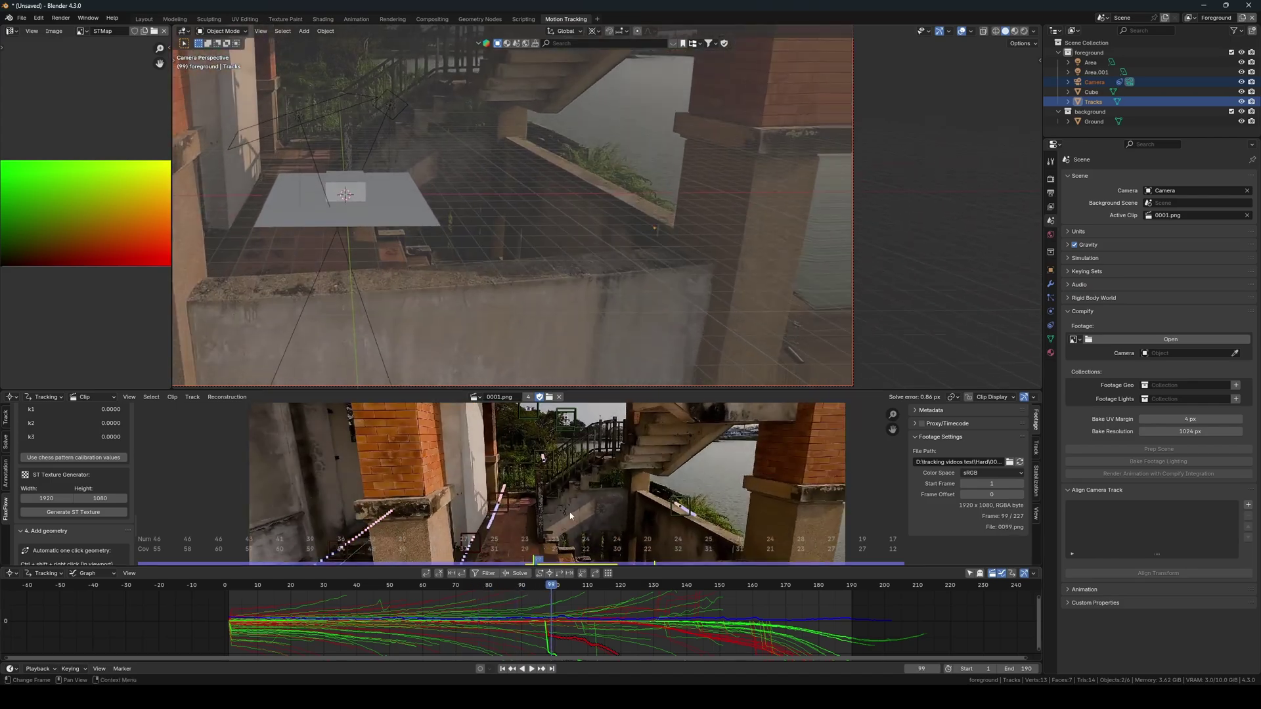
{"action": "scroll", "coordinate": [101, 487], "scroll_direction": "down", "scroll_amount": 5}
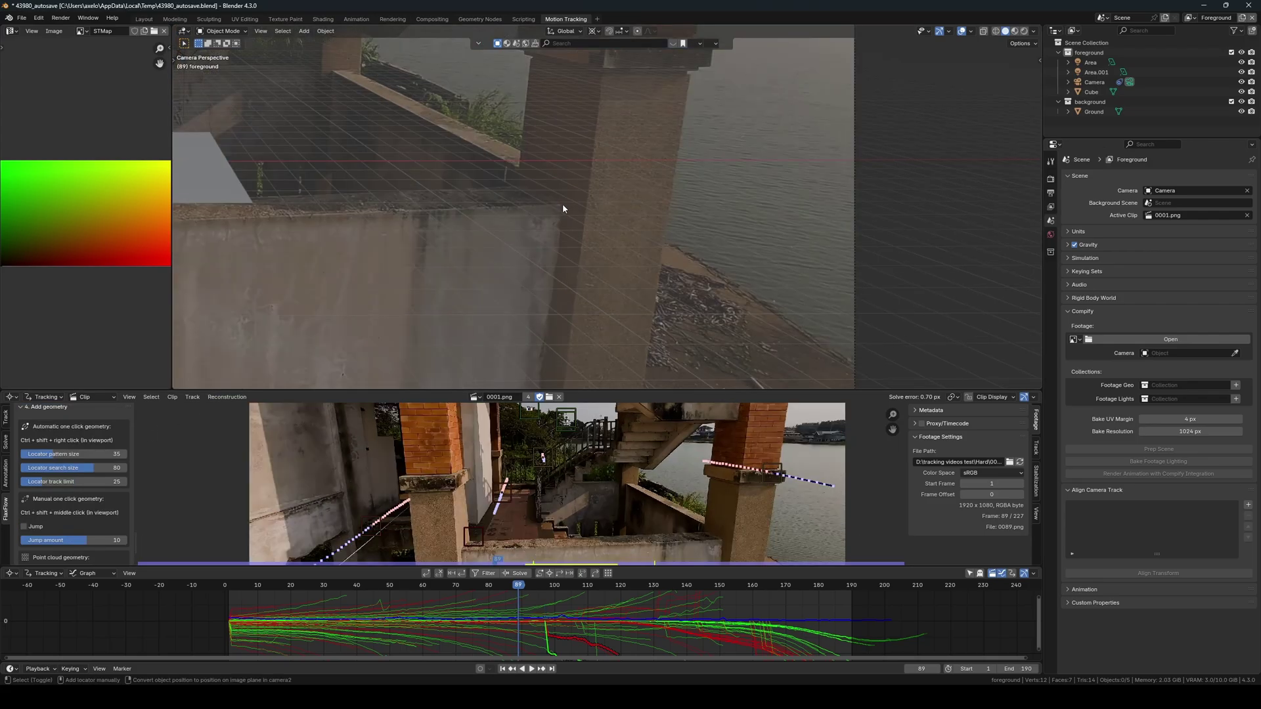
- At frame 72, mark the wall's upper corner again to complete its manual geometry point, and check the point outside the camera view
{"action": "left_click_drag", "start_coordinate": [519, 584], "coordinate": [463, 585]}
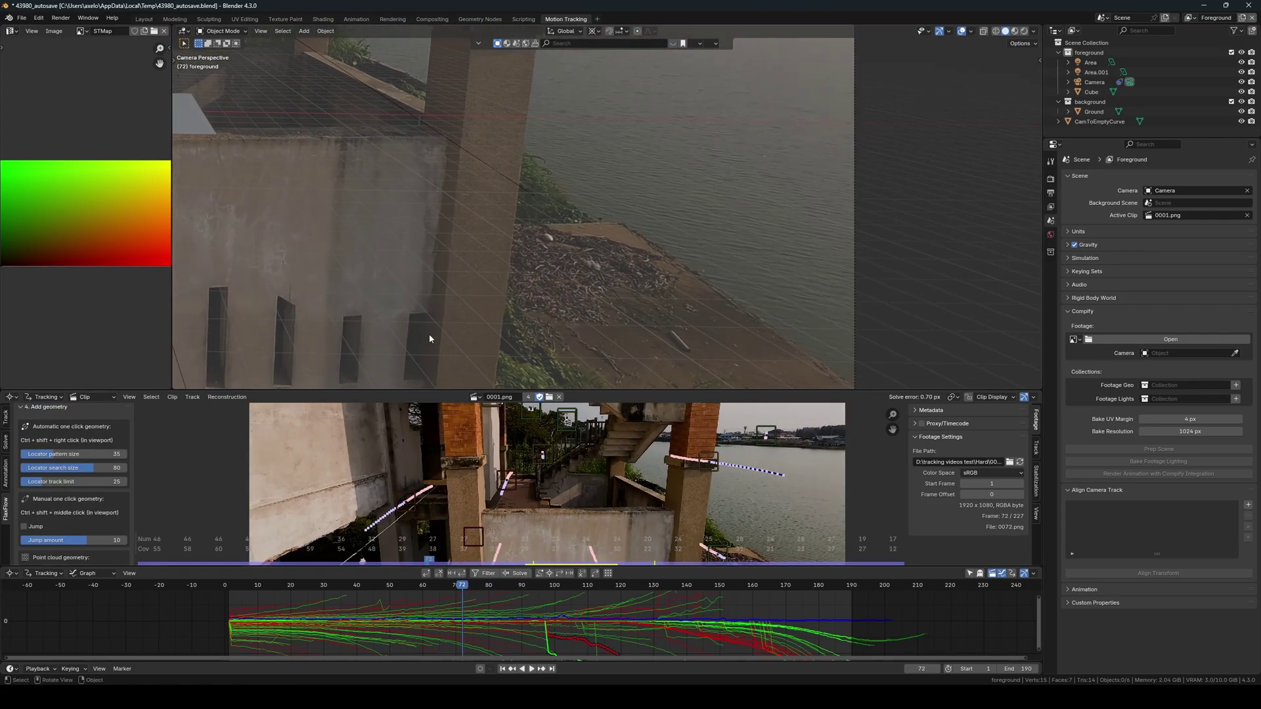
{"action": "middle_click", "coordinate": [446, 137], "text": "ctrl+shift"}
{"action": "scroll", "coordinate": [455, 140], "scroll_direction": "up", "scroll_amount": 2}
{"action": "middle_click_drag", "start_coordinate": [454, 140], "coordinate": [605, 258], "text": "shift"}
{"action": "scroll", "coordinate": [605, 259], "scroll_direction": "up", "scroll_amount": 3}
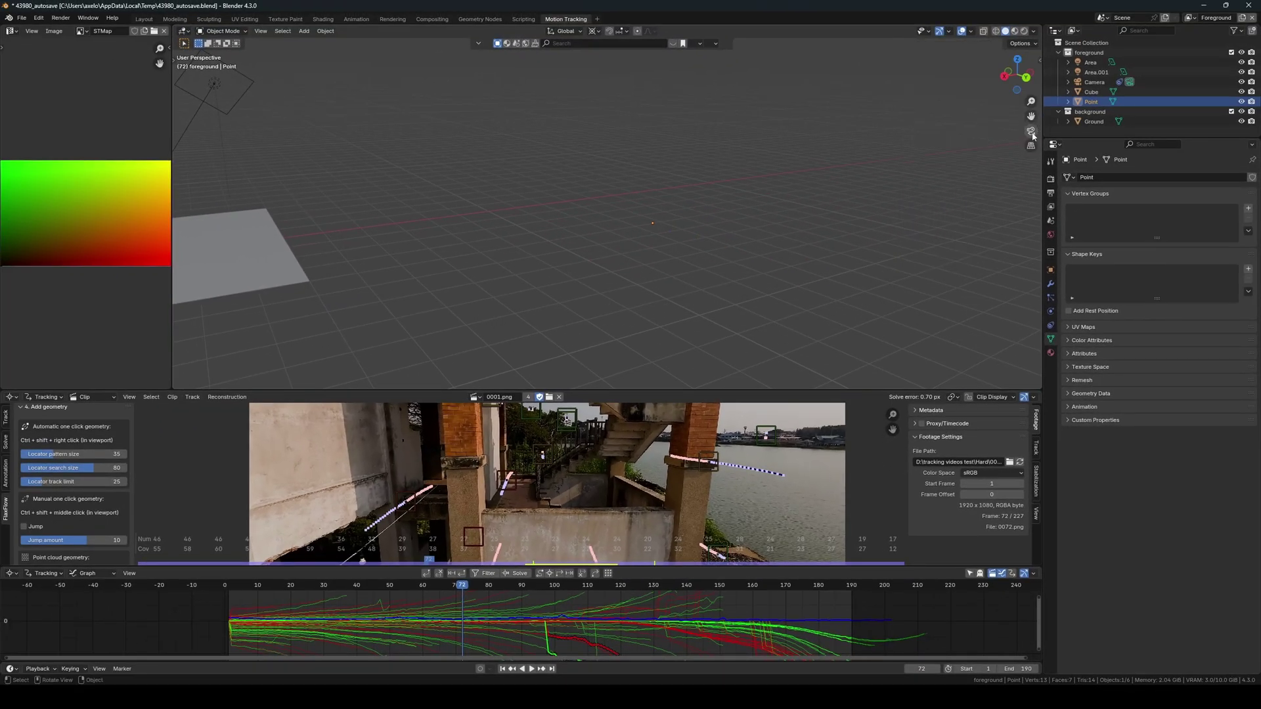
{"action": "left_click", "coordinate": [1031, 131]}
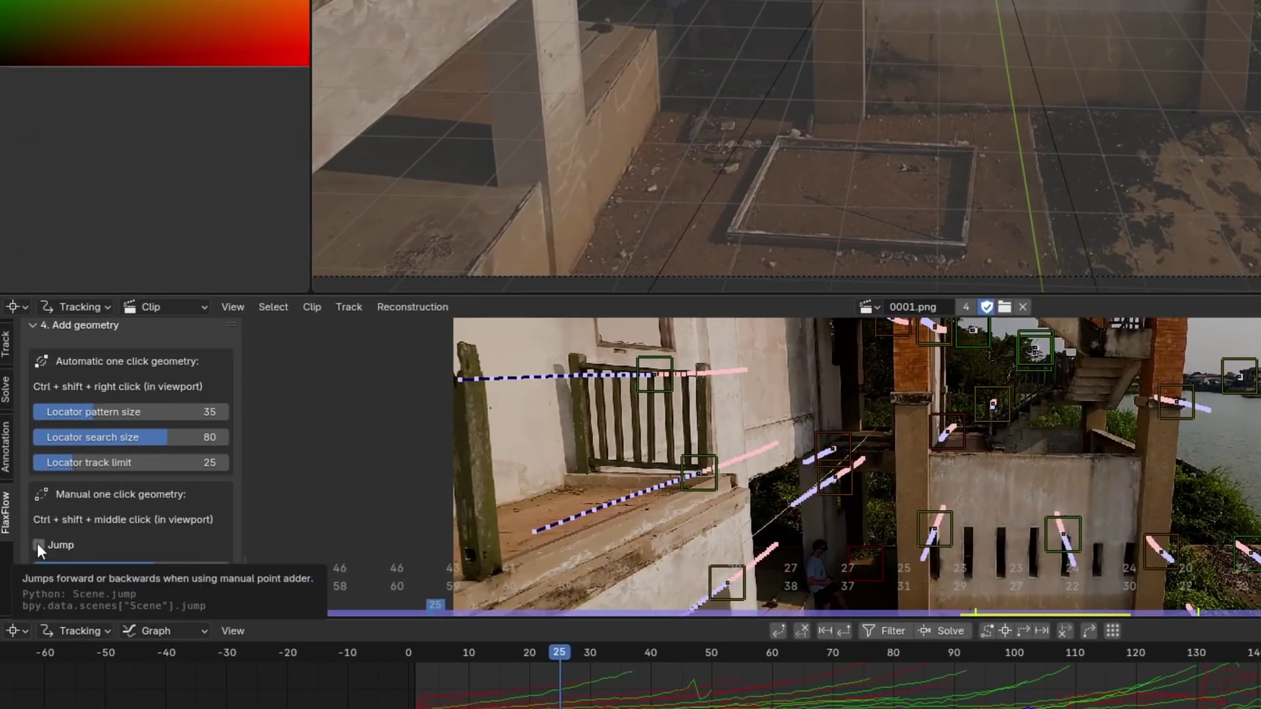
- Enable Jump with a jump amount of 20 and place manual geometry points at the corners of the wall and the adjacent pillar
{"action": "left_click", "coordinate": [39, 545]}
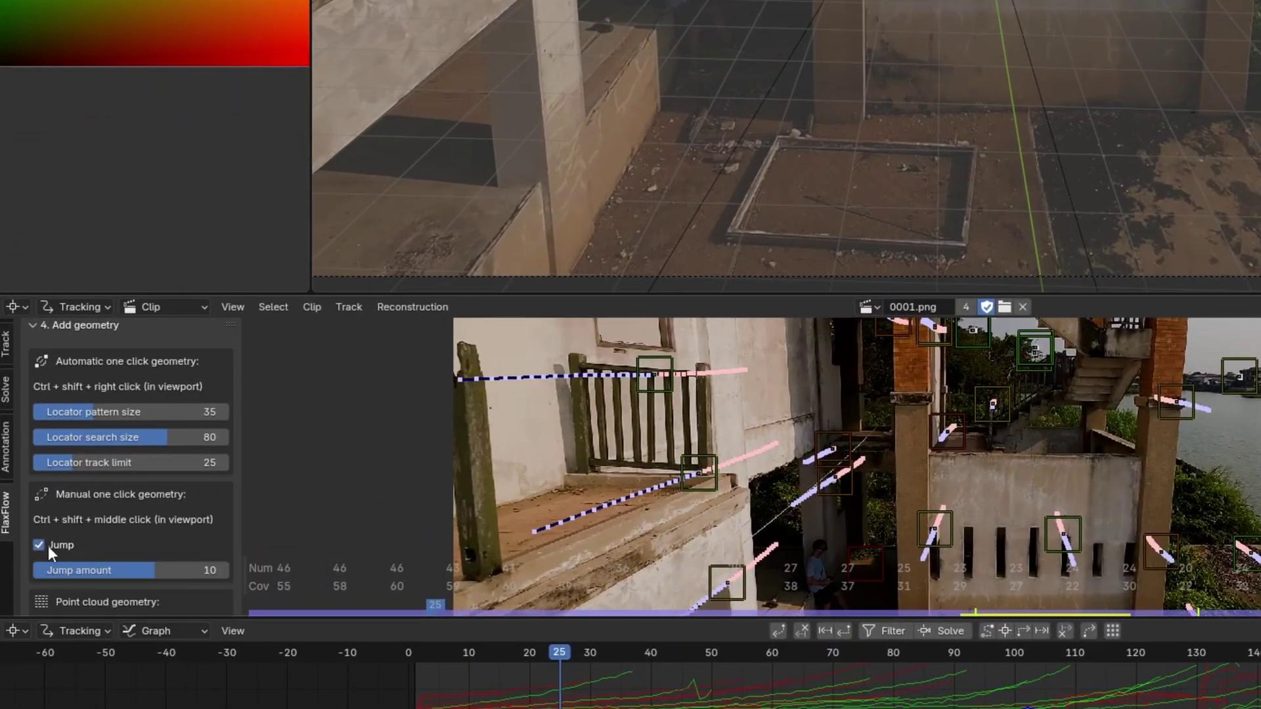
{"action": "left_click_drag", "start_coordinate": [79, 570], "coordinate": [104, 570]}
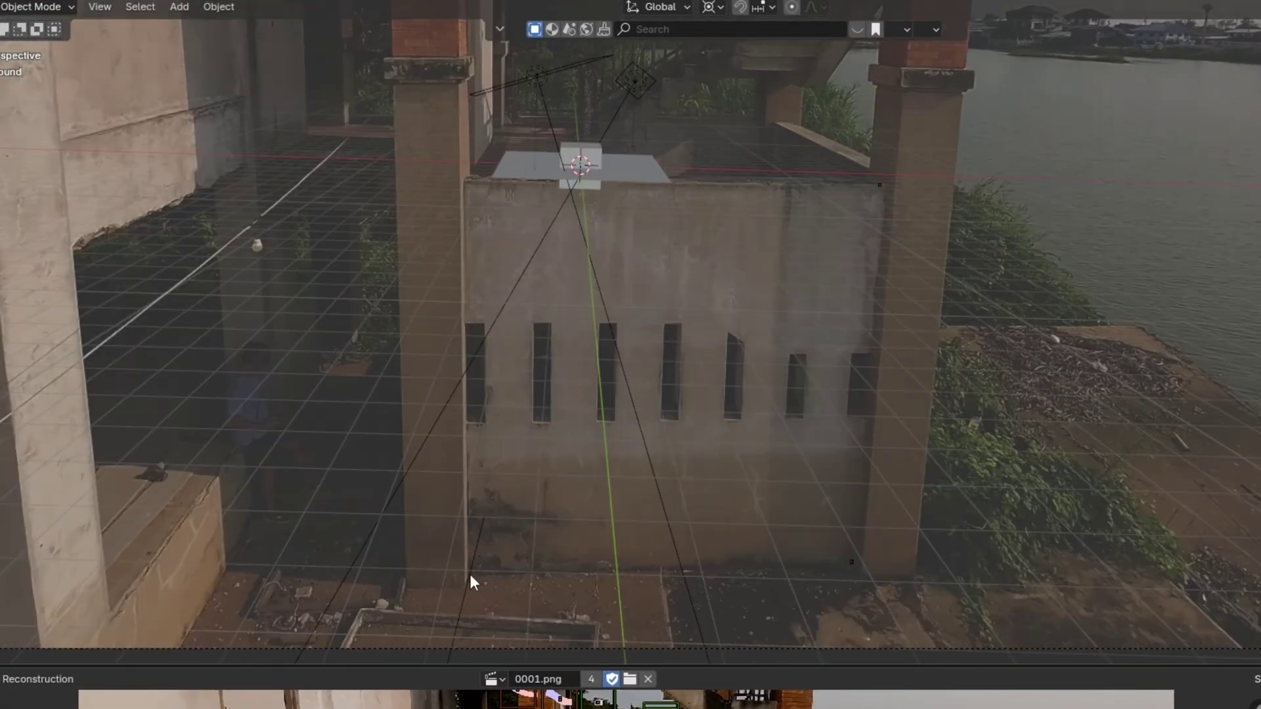
{"action": "key", "text": "space"}
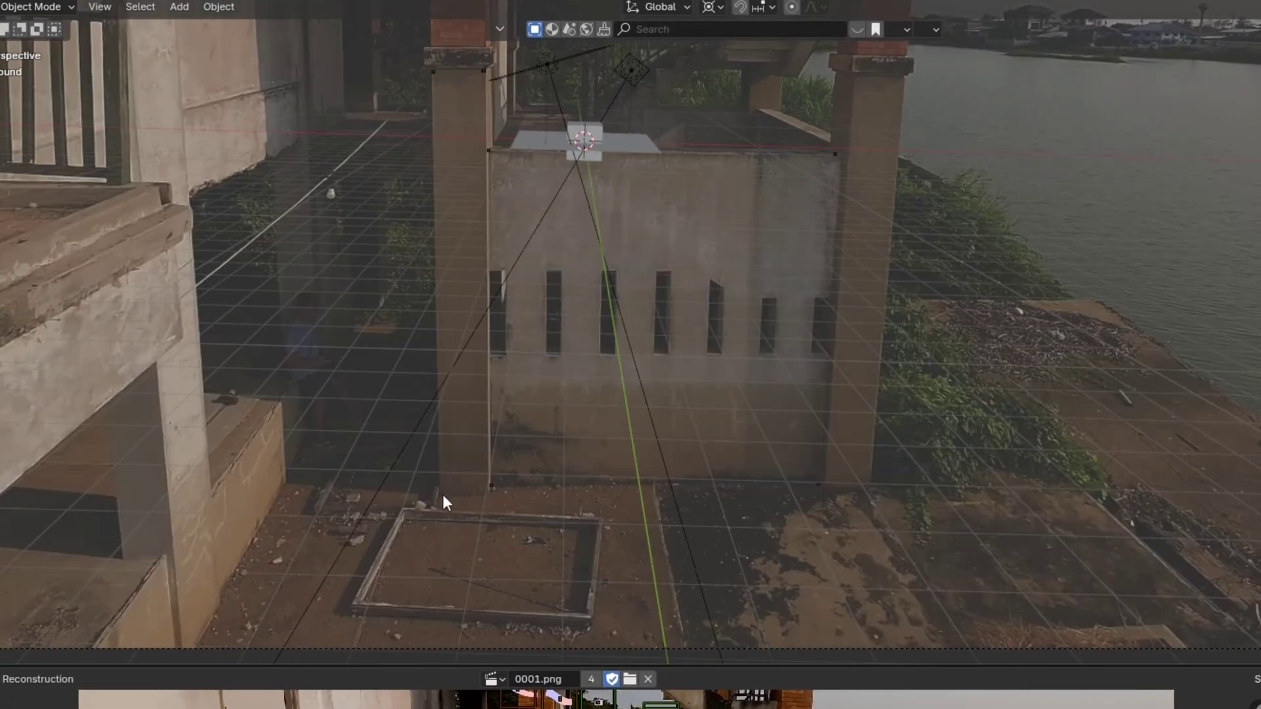
{"action": "key", "text": "Escape"}
{"action": "middle_click_drag", "start_coordinate": [713, 348], "coordinate": [761, 222]}
{"action": "key", "text": "KP_0"}
{"action": "key", "text": "space"}
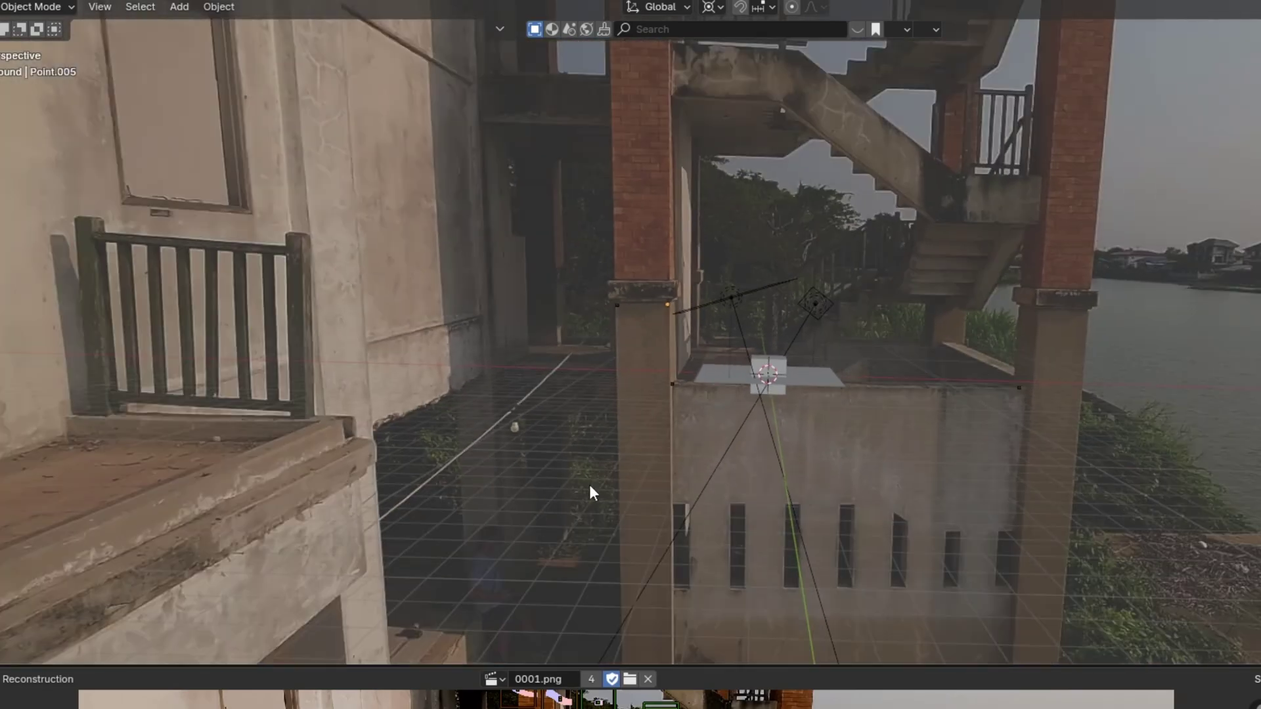
{"action": "middle_click_drag", "start_coordinate": [592, 493], "coordinate": [811, 392]}
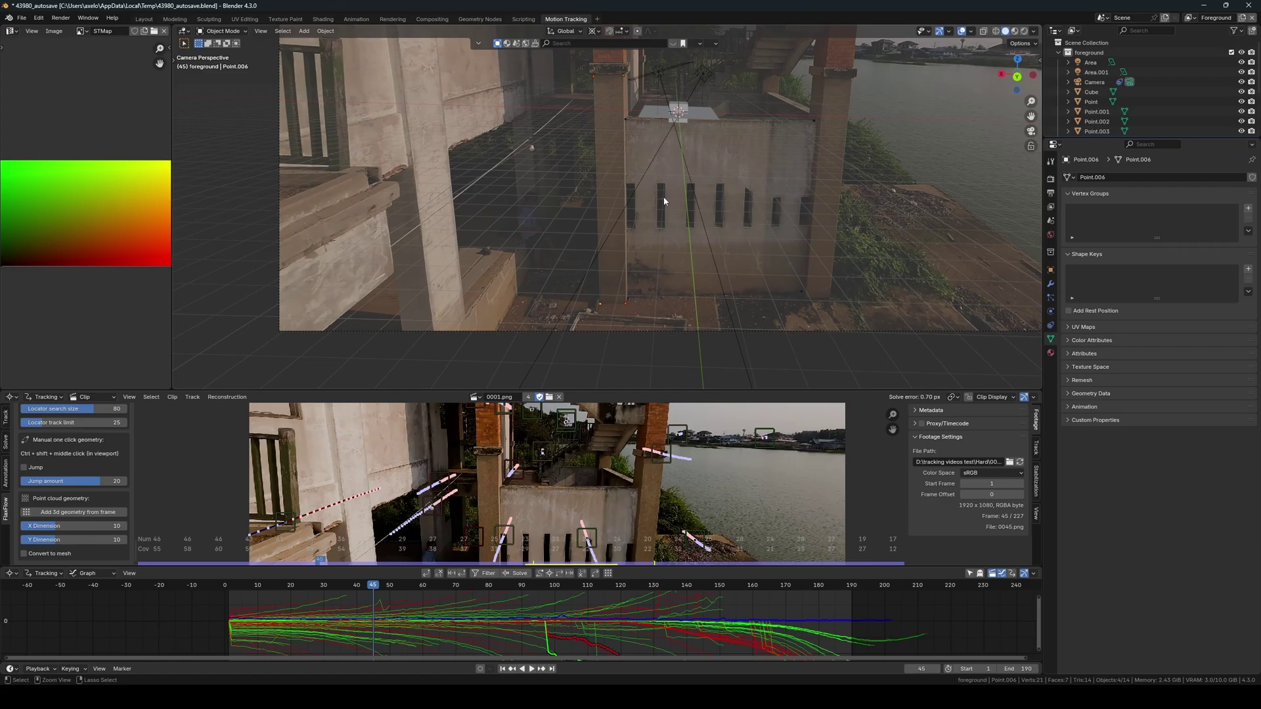
- Fill a face between the pillar's four corner points, subdivide it, and check it in wireframe shading over the footage
{"action": "key", "text": "Tab"}
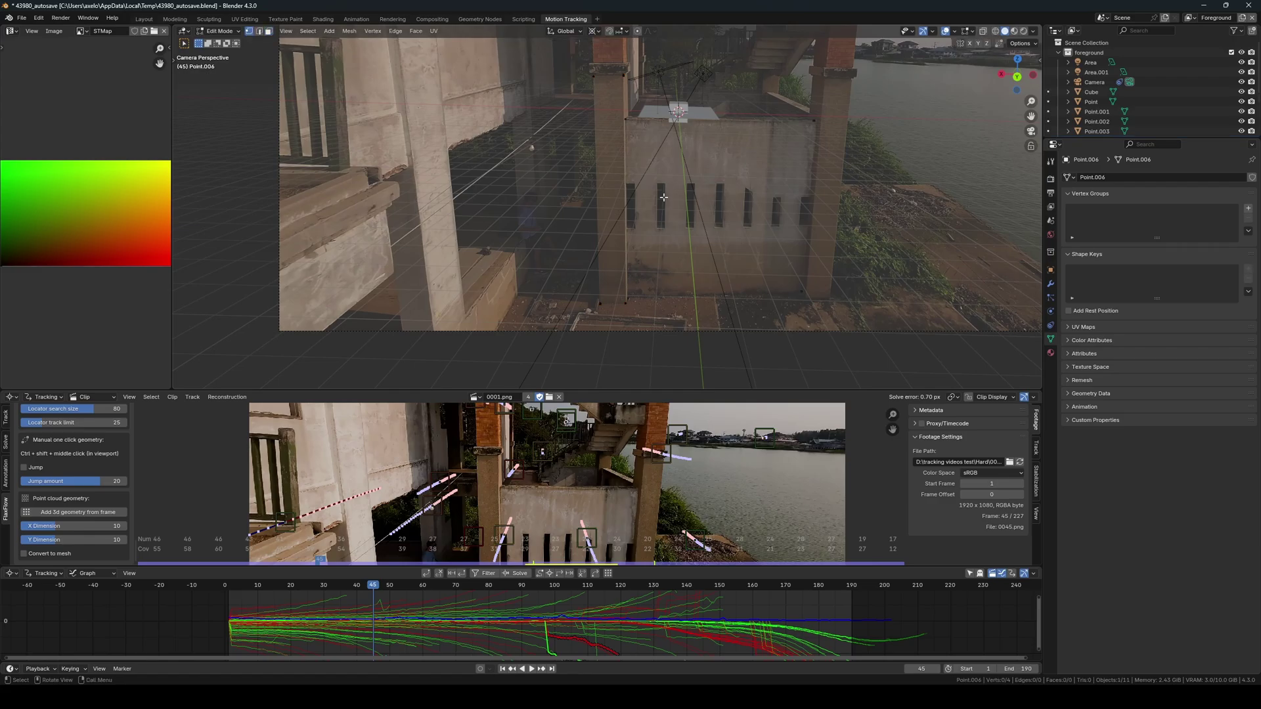
{"action": "key", "text": "f"}
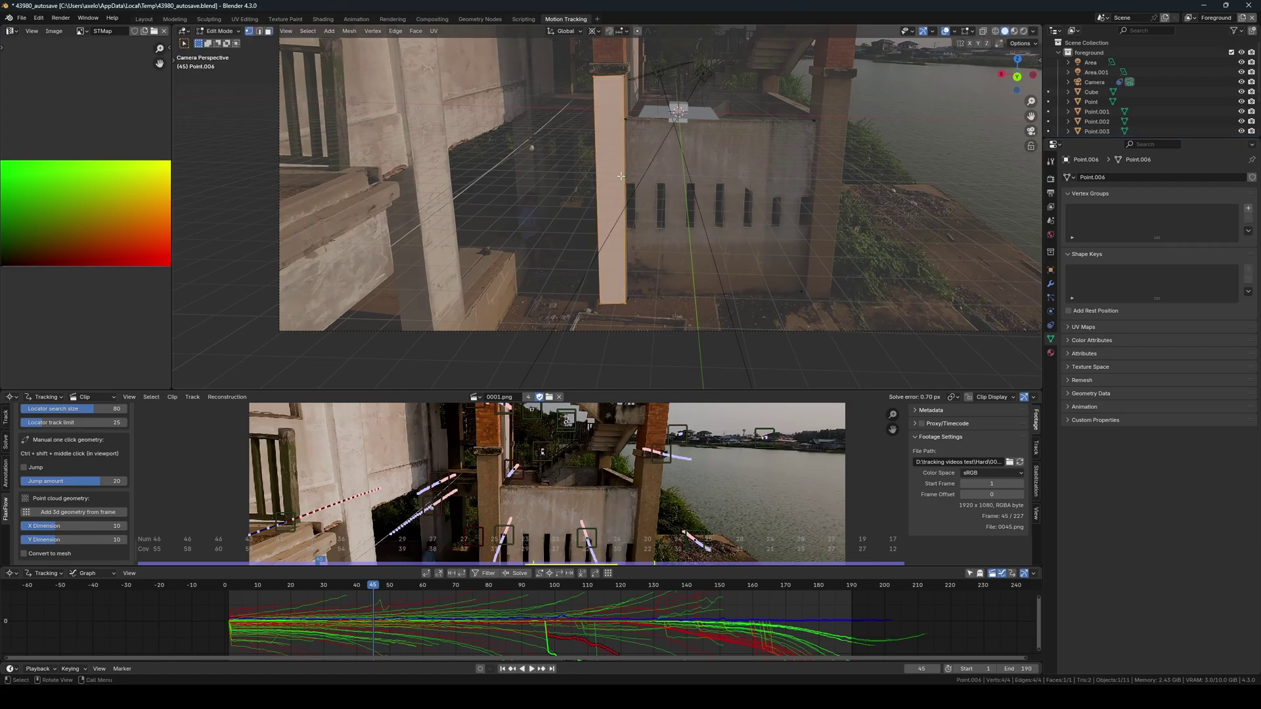
{"action": "right_click", "coordinate": [620, 176]}
{"action": "left_click", "coordinate": [616, 200]}
{"action": "key", "text": "Tab"}
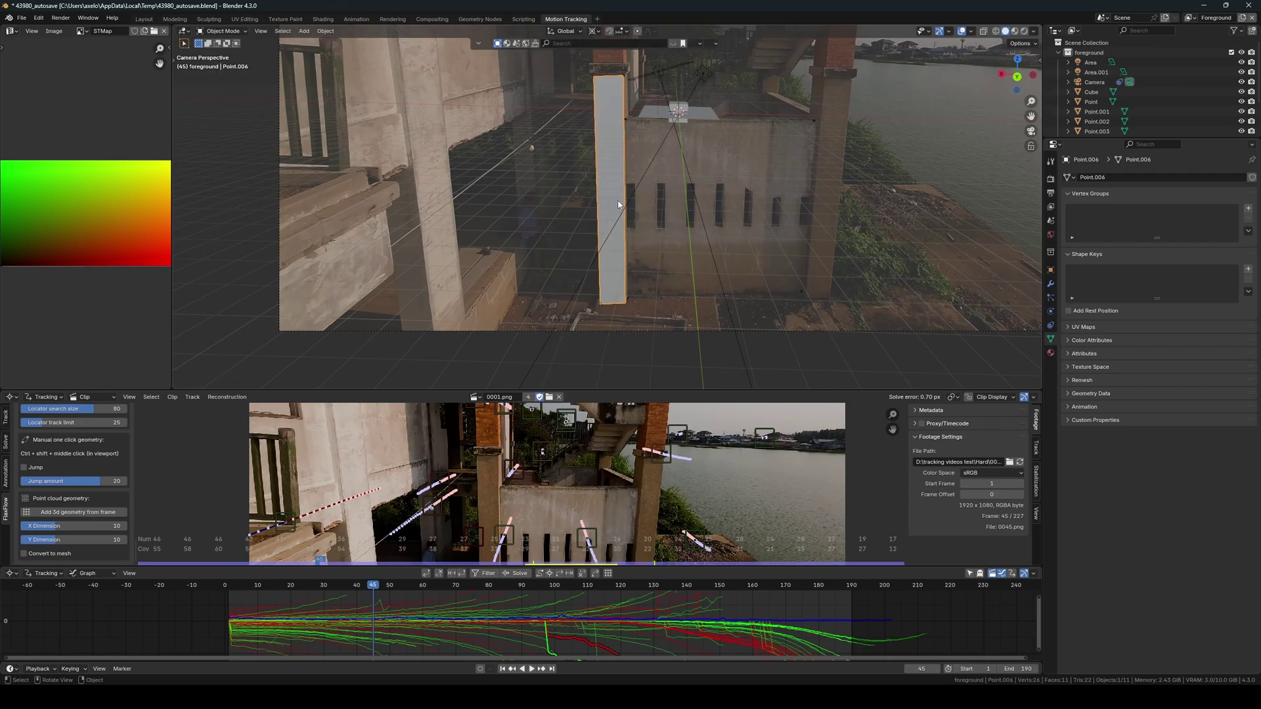
{"action": "left_click", "coordinate": [996, 31]}
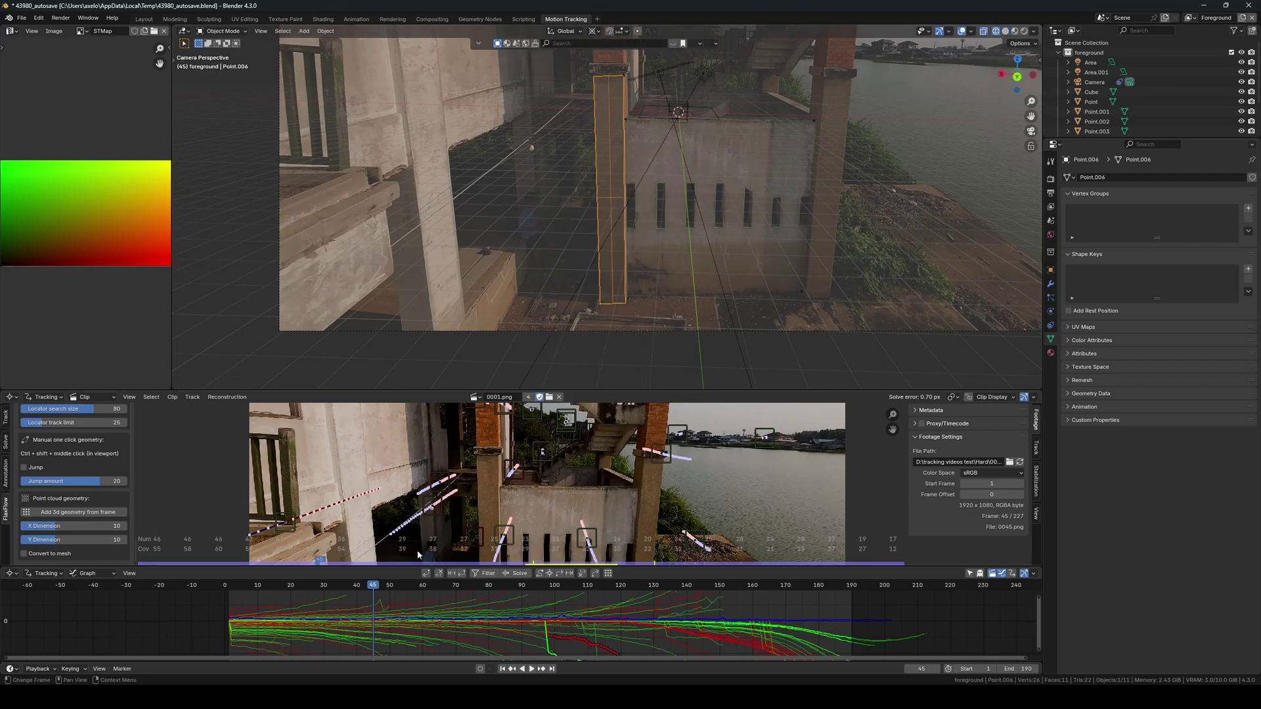
{"action": "left_click_drag", "start_coordinate": [374, 587], "coordinate": [403, 585]}
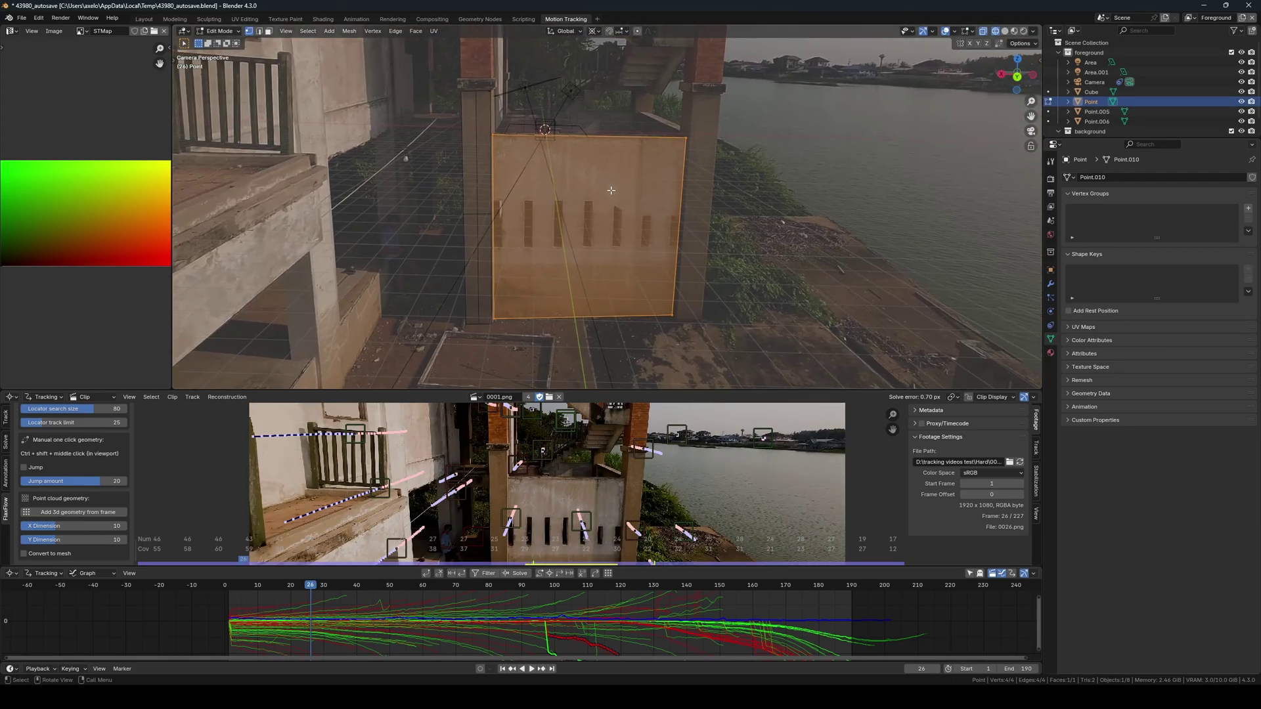
- Subdivide the wall's face into an 8 by 8 grid and return to Object Mode
{"action": "right_click", "coordinate": [611, 190]}
{"action": "left_click", "coordinate": [612, 191]}
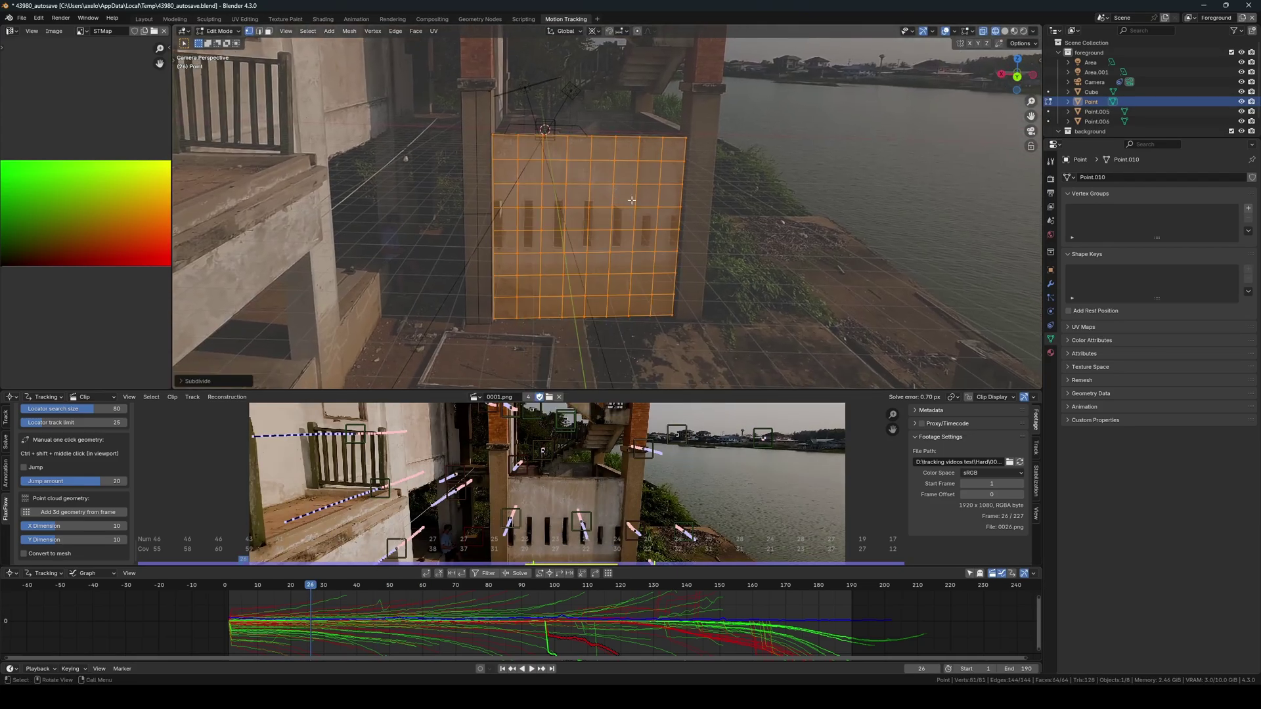
{"action": "key", "text": "Tab"}
- Examine how the wall's subdivided grid lines up with the footage at frame 80
{"action": "left_click_drag", "start_coordinate": [306, 584], "coordinate": [489, 585]}
{"action": "scroll", "coordinate": [624, 289], "scroll_direction": "down", "scroll_amount": 3}
{"action": "middle_click_drag", "start_coordinate": [632, 264], "coordinate": [642, 264], "text": "shift"}
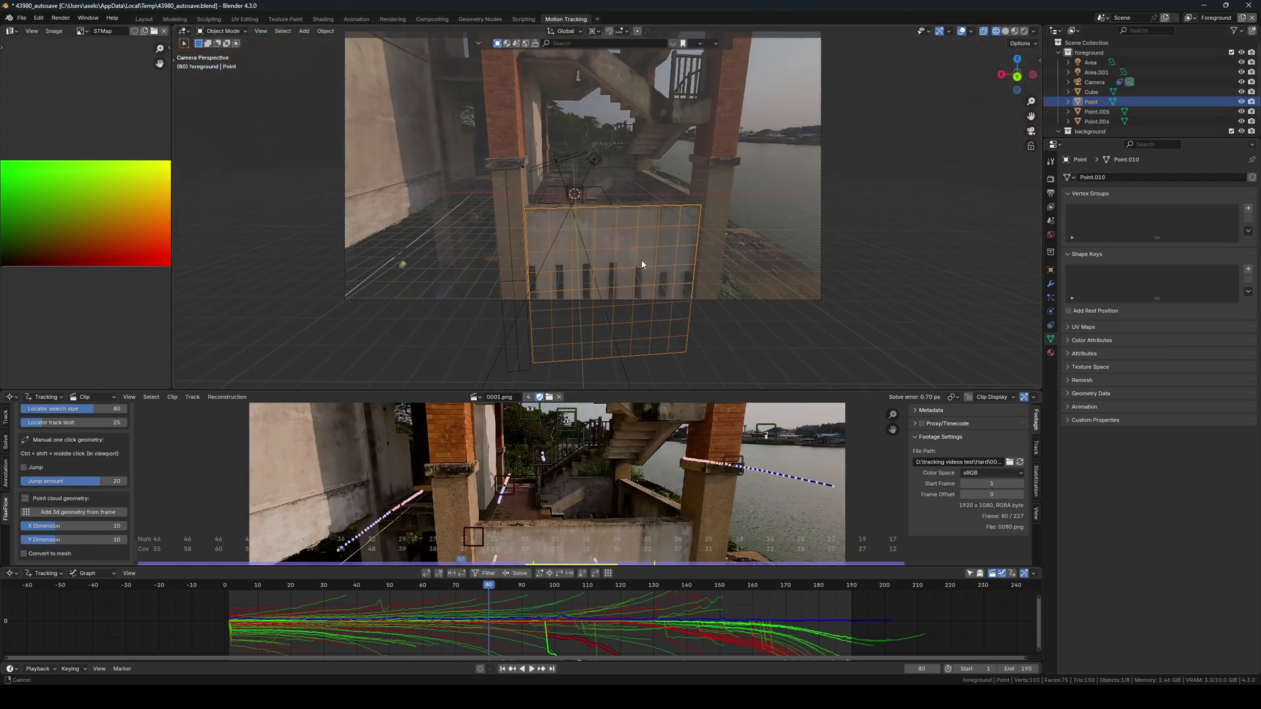
{"action": "scroll", "coordinate": [624, 310], "scroll_direction": "up", "scroll_amount": 3}
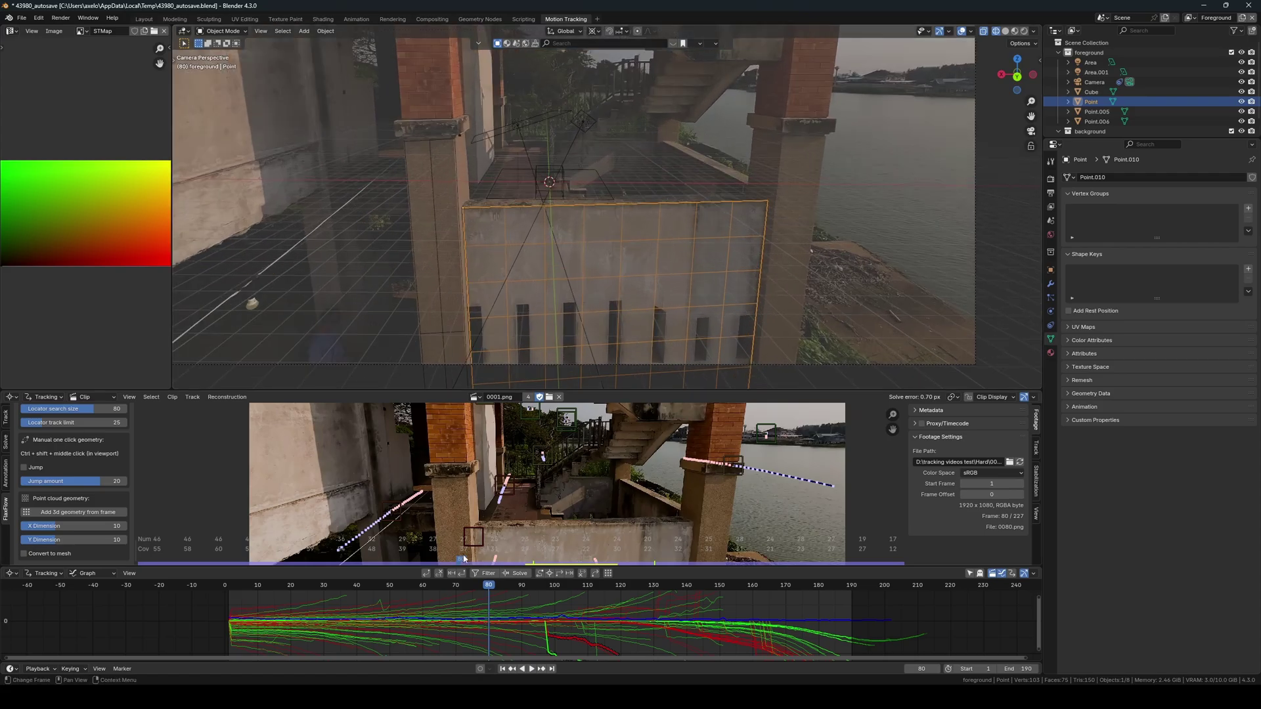
{"action": "mouse_move", "coordinate": [492, 587]}
{"action": "left_mouse_down"}
{"action": "mouse_move", "coordinate": [407, 586]}
{"action": "mouse_move", "coordinate": [563, 584]}
{"action": "mouse_move", "coordinate": [449, 585]}
{"action": "mouse_move", "coordinate": [493, 561]}
{"action": "left_mouse_up"}
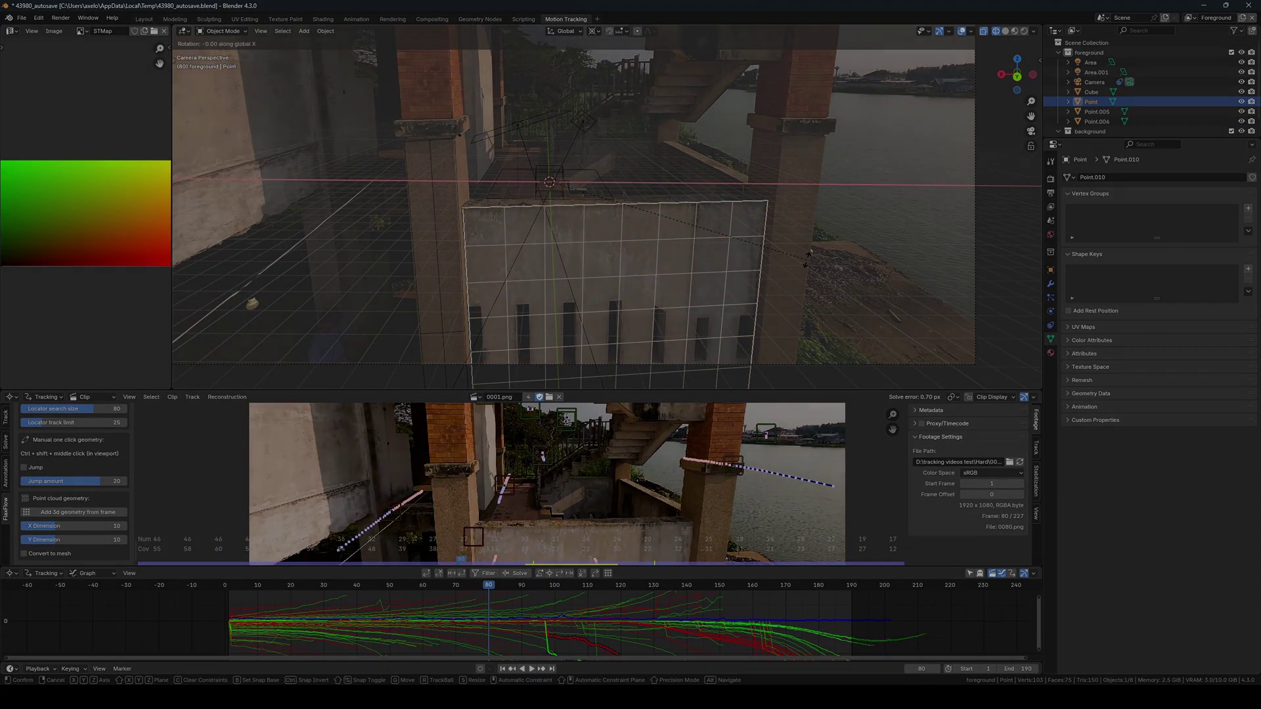